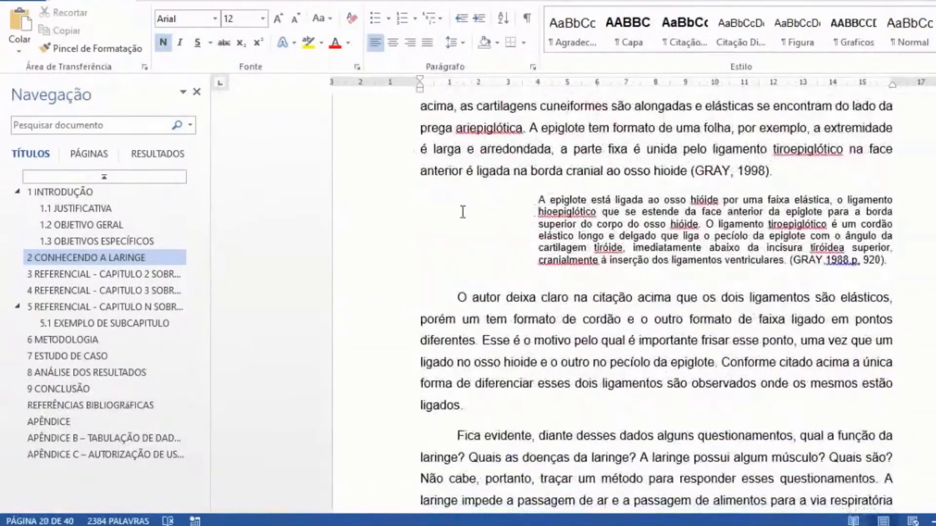
- Examine the indented quotation and the surrounding paragraphs in the chapter "2 CONHECENDO A LARINGE"
drag(522, 212, 522, 218)
scroll(641, 286, down, 2)
scroll(640, 288, up, 4)
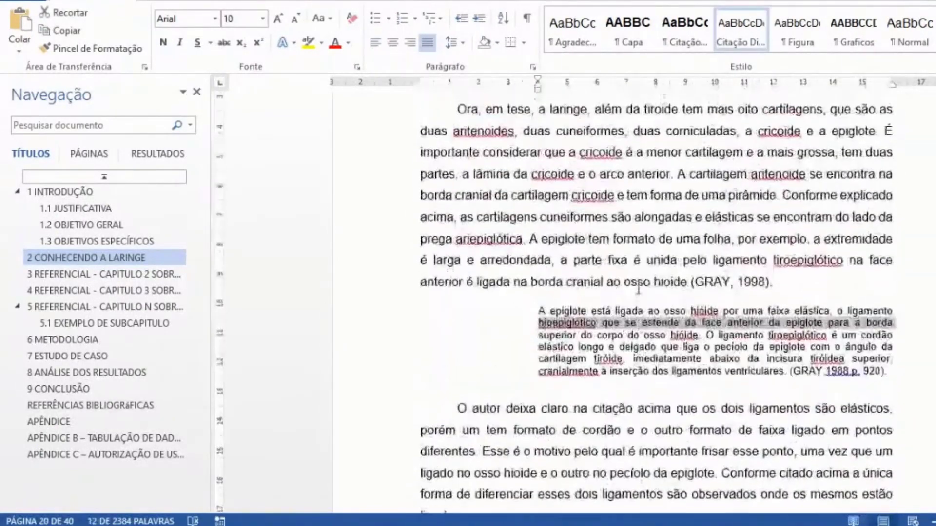
scroll(638, 288, up, 10)
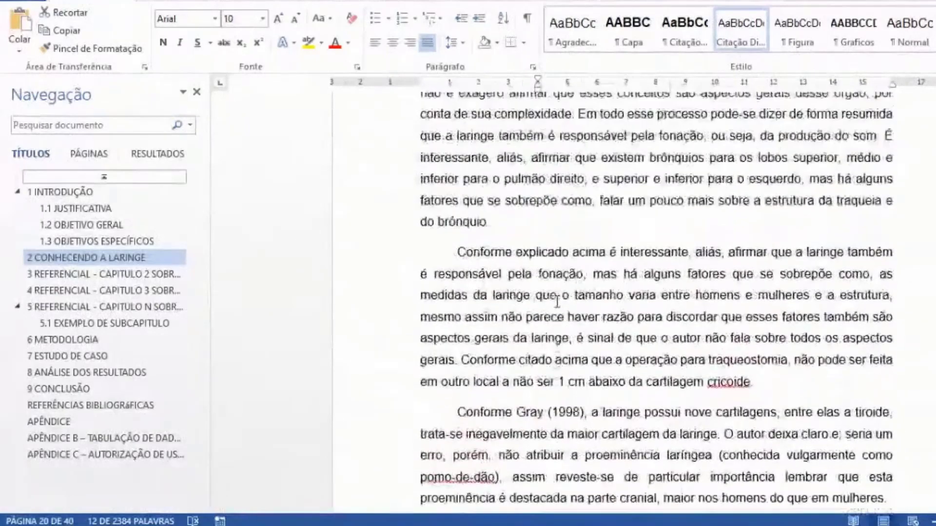
scroll(558, 302, up, 1)
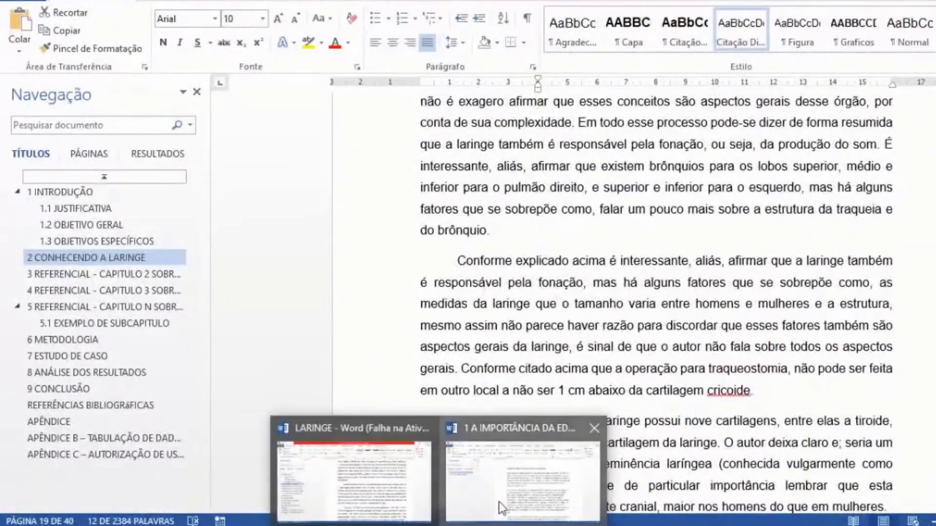
- Switch to the Word document "1 A IMPORTÂNCIA DA EDUCAÇÃO A DISTÂNCIA" and examine its chapter text and citations
click(499, 502)
scroll(851, 268, down, 4)
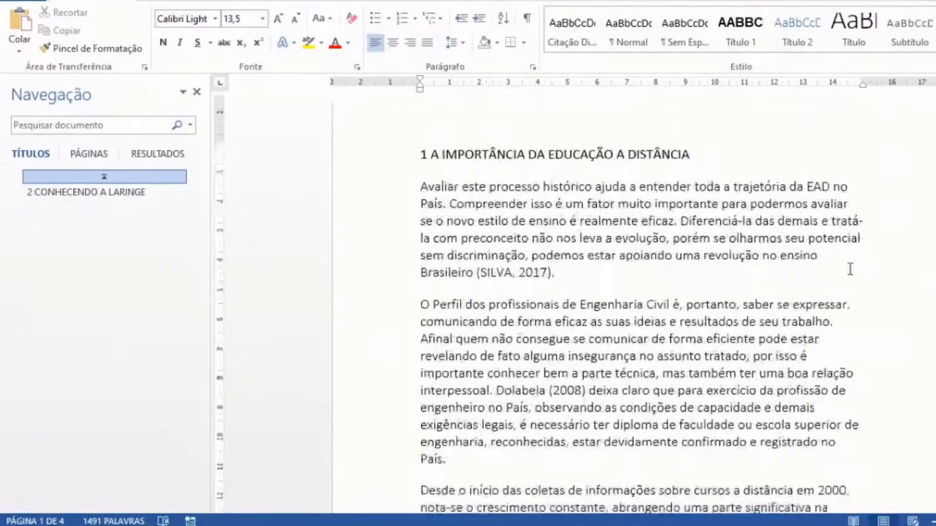
scroll(629, 312, up, 4)
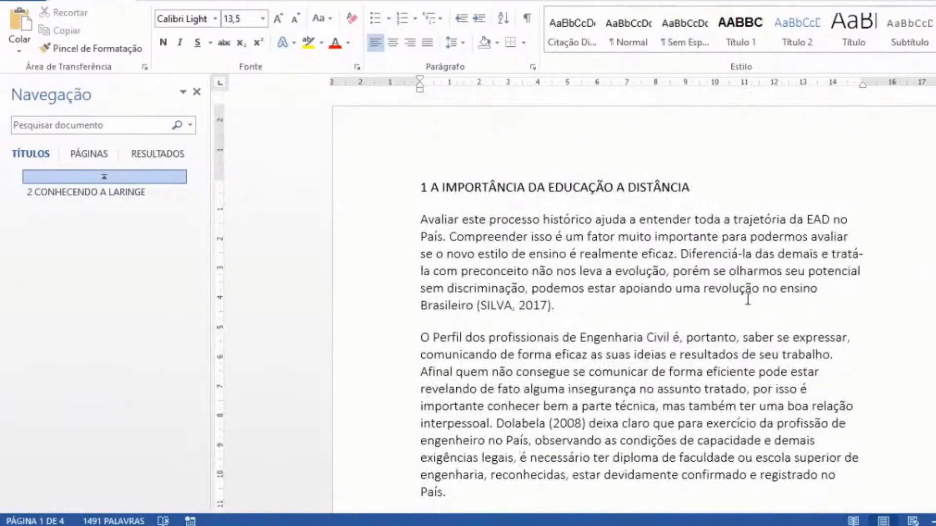
scroll(747, 299, down, 15)
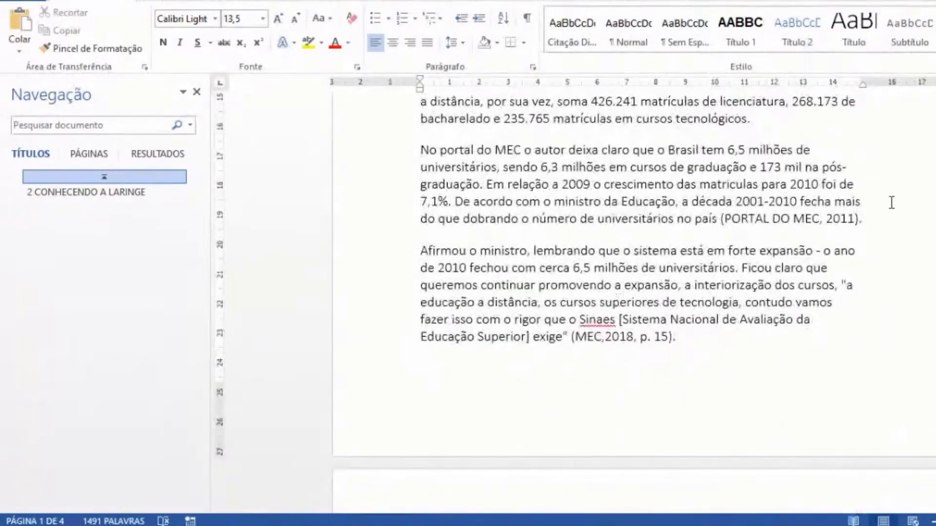
scroll(699, 246, down, 15)
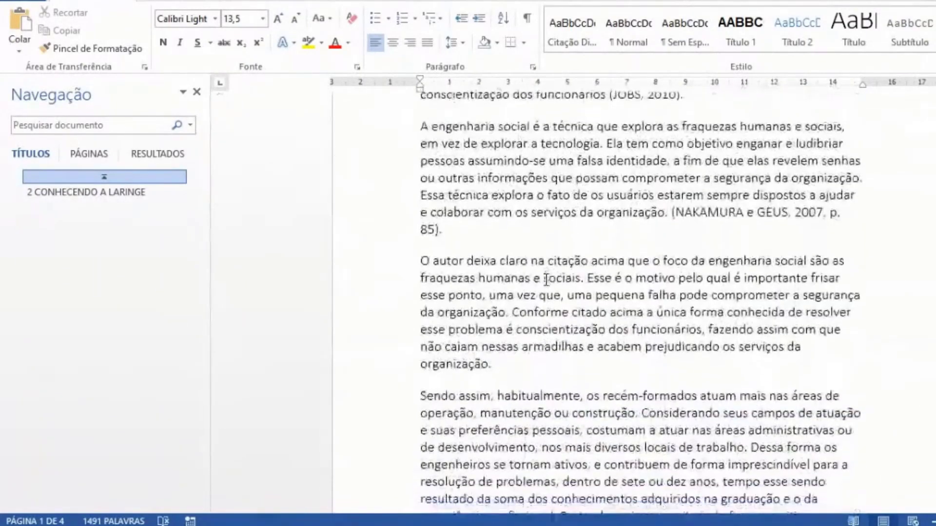
scroll(668, 276, down, 9)
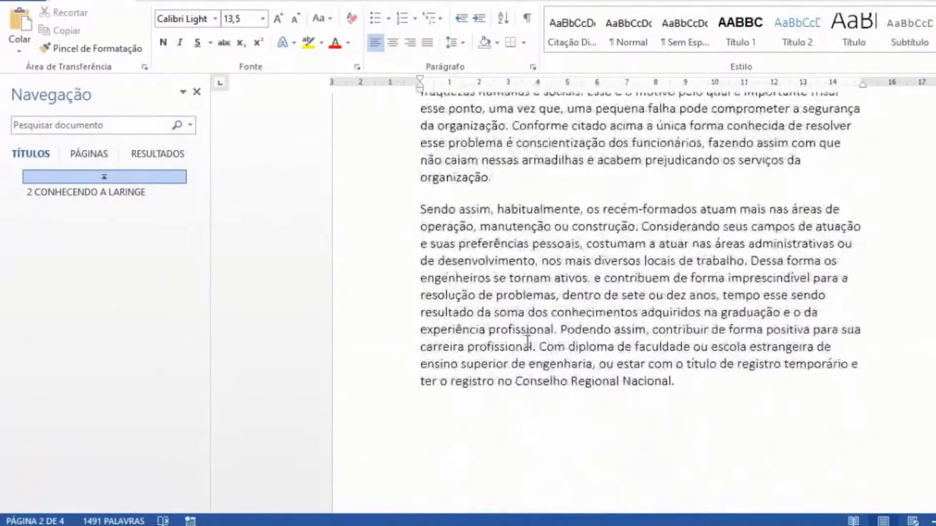
scroll(519, 332, up, 20)
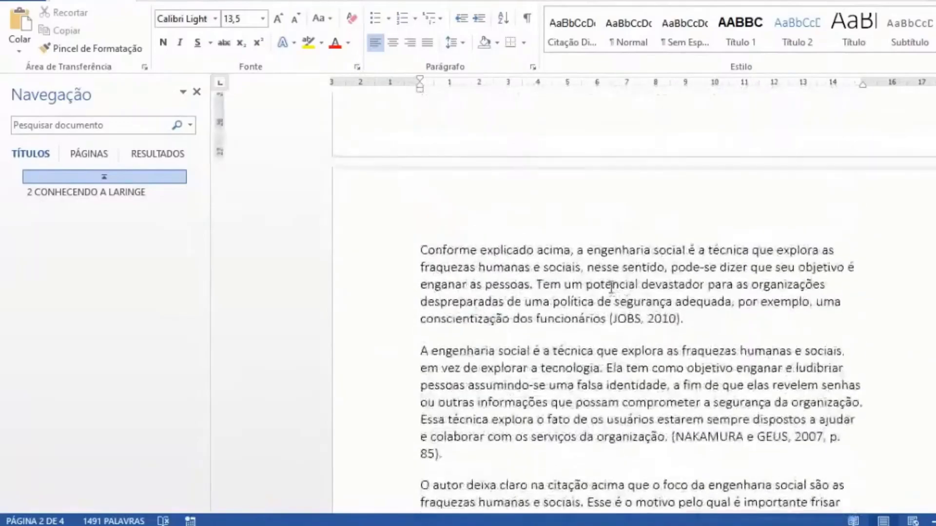
scroll(612, 295, down, 10)
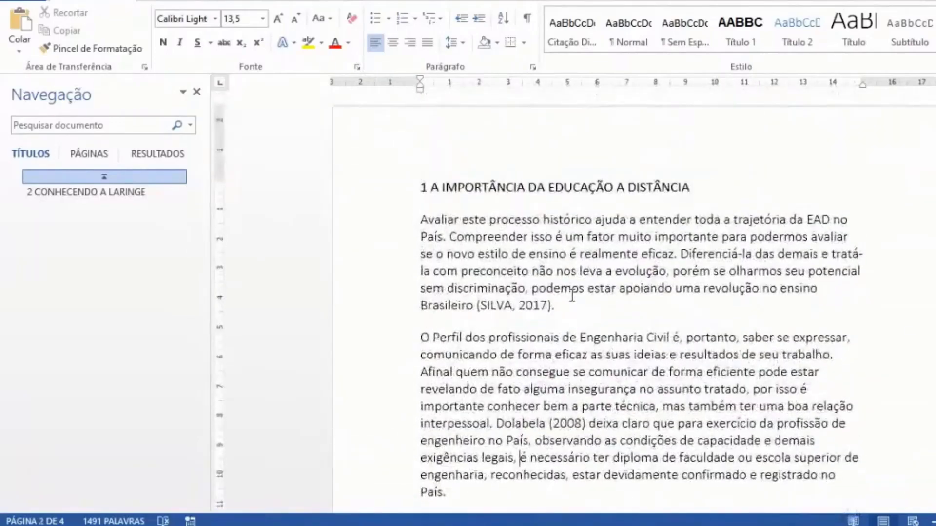
scroll(634, 293, down, 15)
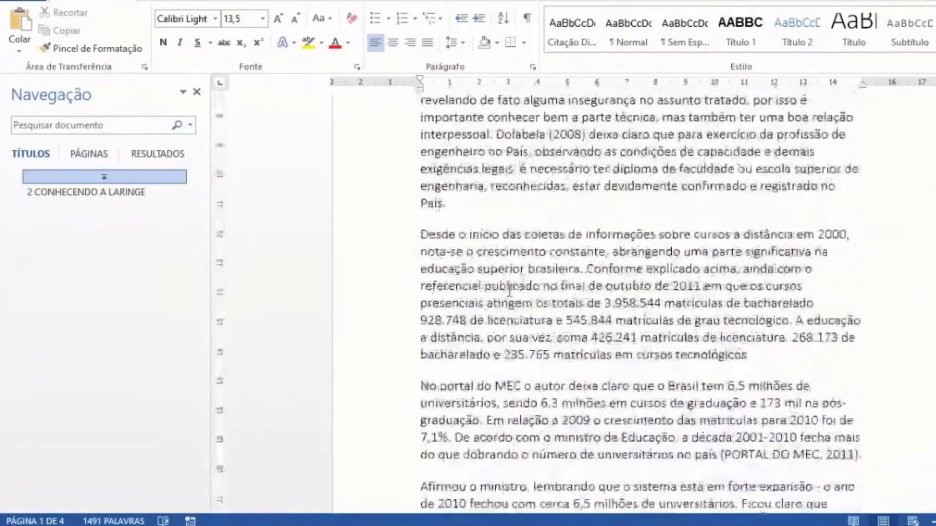
scroll(634, 293, down, 4)
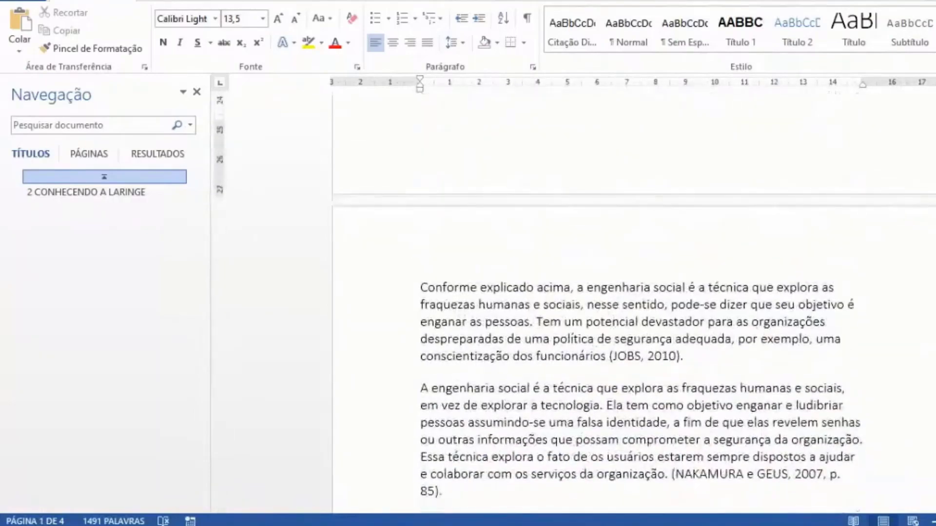
- Return to the LARINGE document and review the opening paragraphs of "2 CONHECENDO A LARINGE"
mouse_move(438, 524)
click(404, 479)
scroll(585, 293, up, 8)
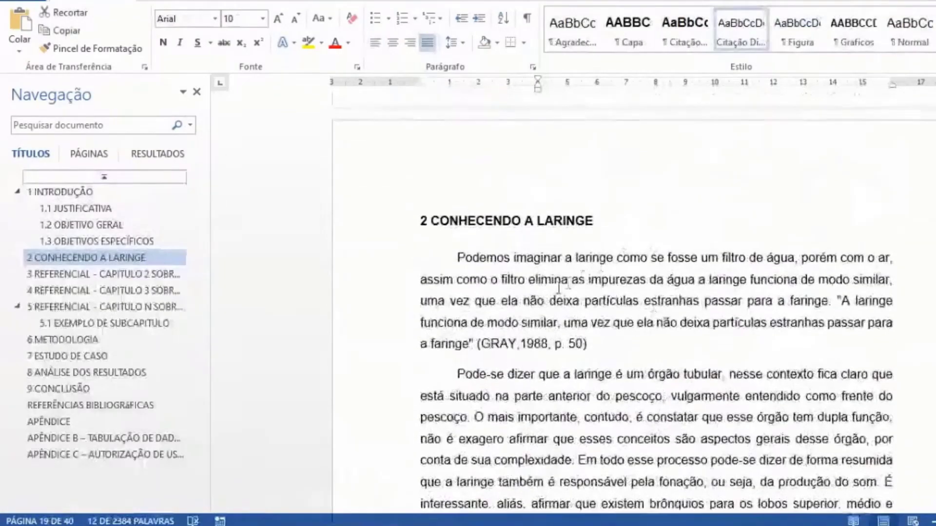
scroll(581, 246, down, 4)
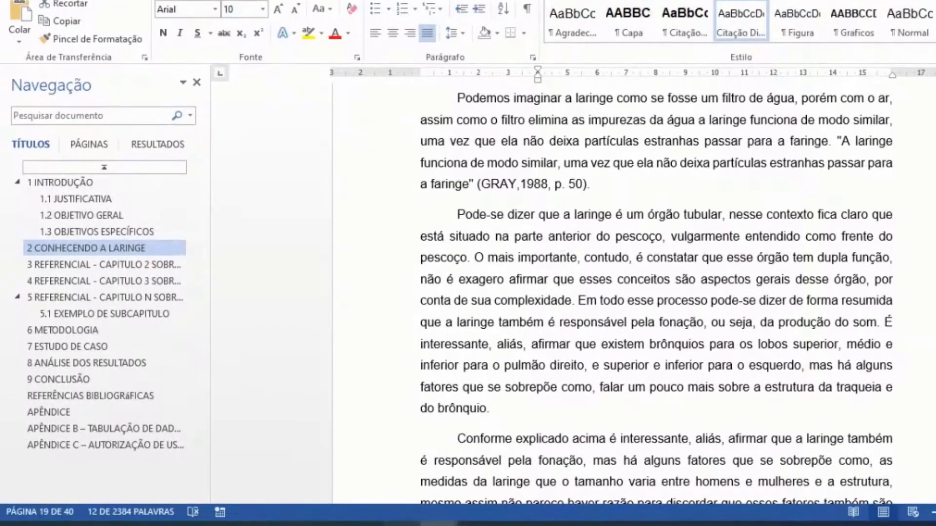
- Switch to the Monografis site and start a new work titled "AULÃO COMO TRANSFERIR CAPÍTULOS QUE JÁ TENHO PRONTO PARA O MONOGRAFIS"
click(390, 520)
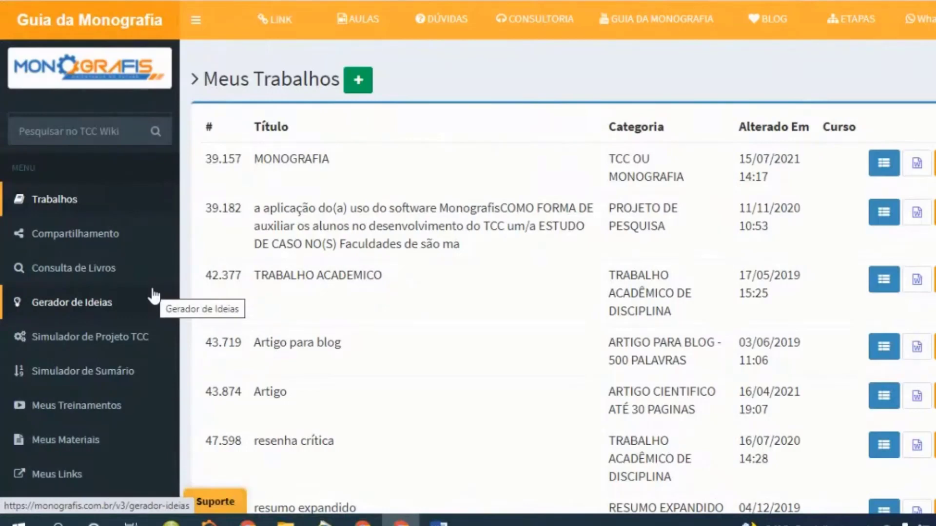
click(358, 84)
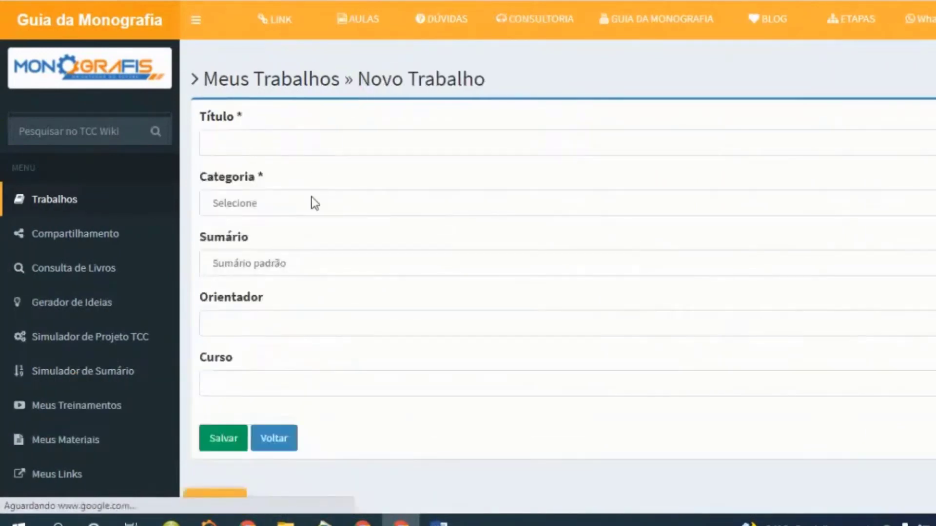
click(252, 133)
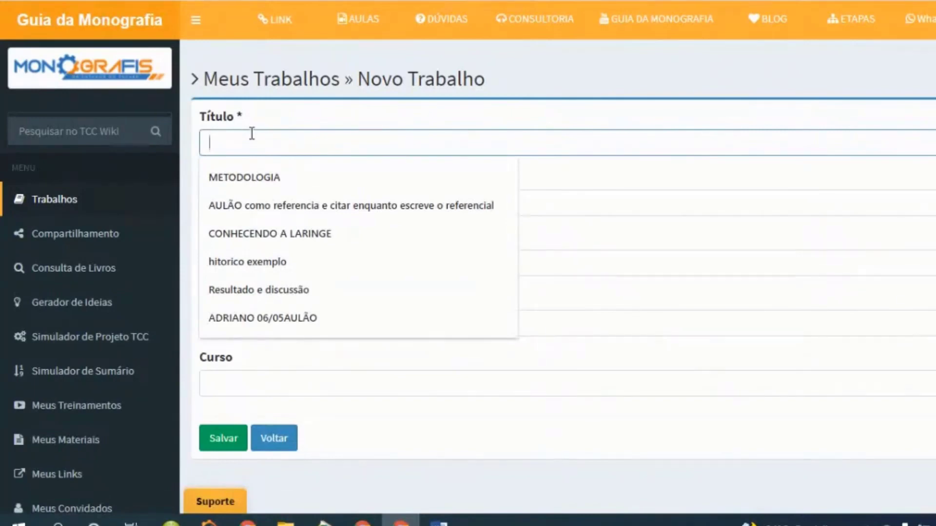
text(AULÃ;O COMO TRANSFERIR CAPÍTULOS QUE JÁ TENHO PRONTO PARA O )
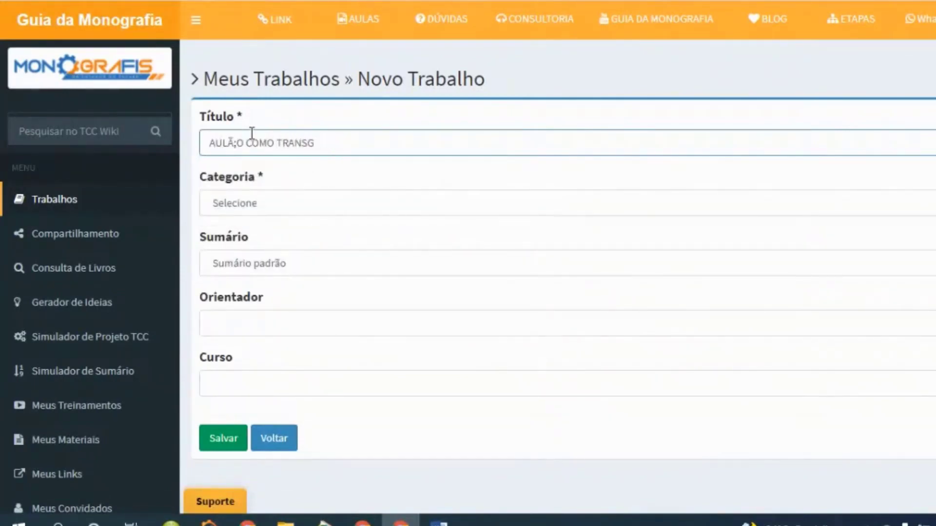
text(M)
key(BackSpace)
key(BackSpace)
key(BackSpace)
key(BackSpace)
key(BackSpace)
key(BackSpace)
key(BackSpace)
key(BackSpace)
text(CAPÍTULOS QUE JÁ TENHO PRONTO PARA O MONOGRAFIS)
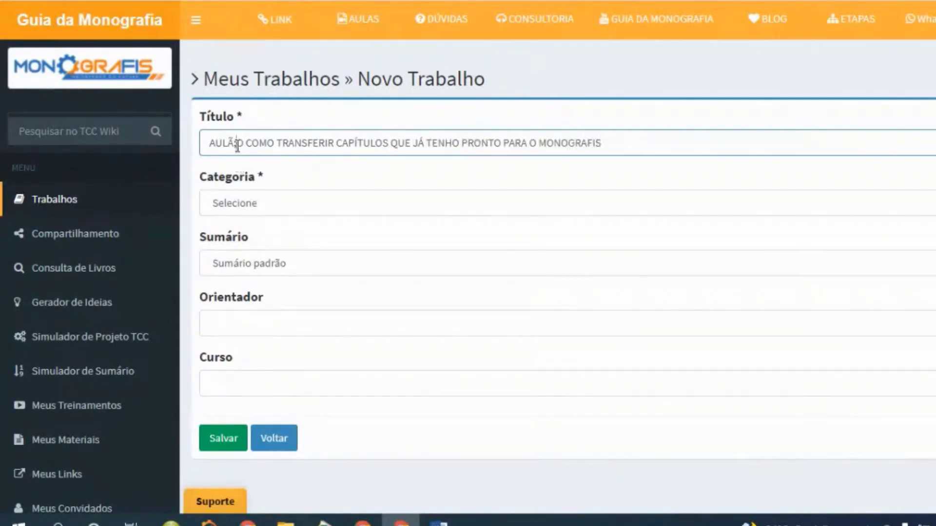
click(238, 143)
key(BackSpace)
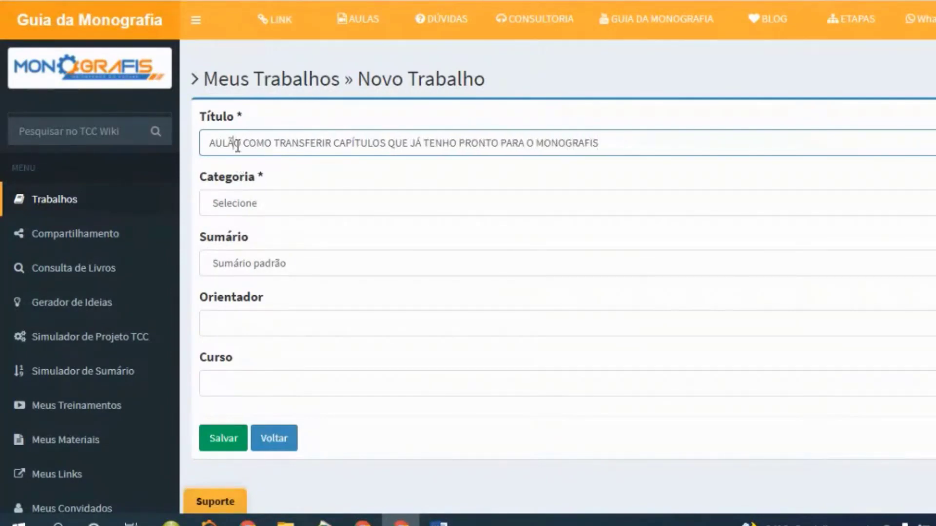
- Set the category to "ARTIGO CIENTIFICO ATÉ 30 PAGINAS", keep "Sumário padrão" as the table of contents, and save the work
click(240, 203)
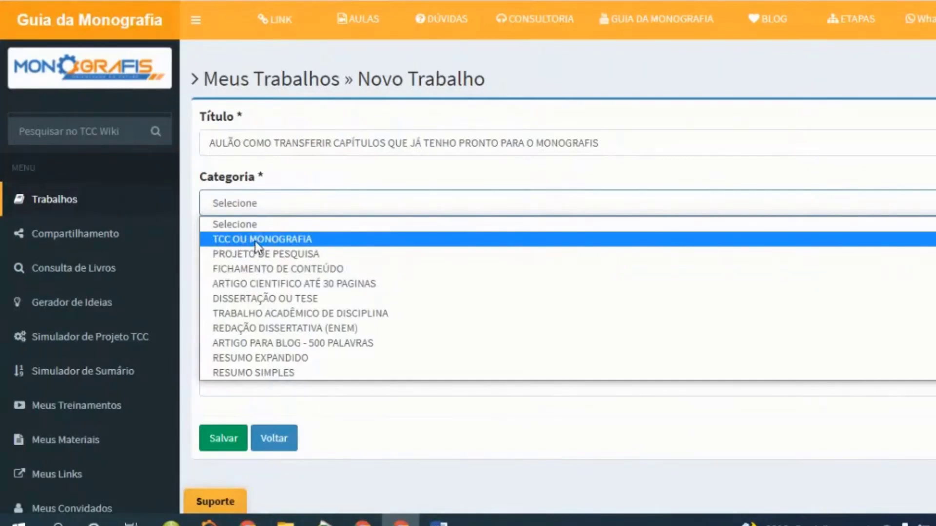
click(259, 283)
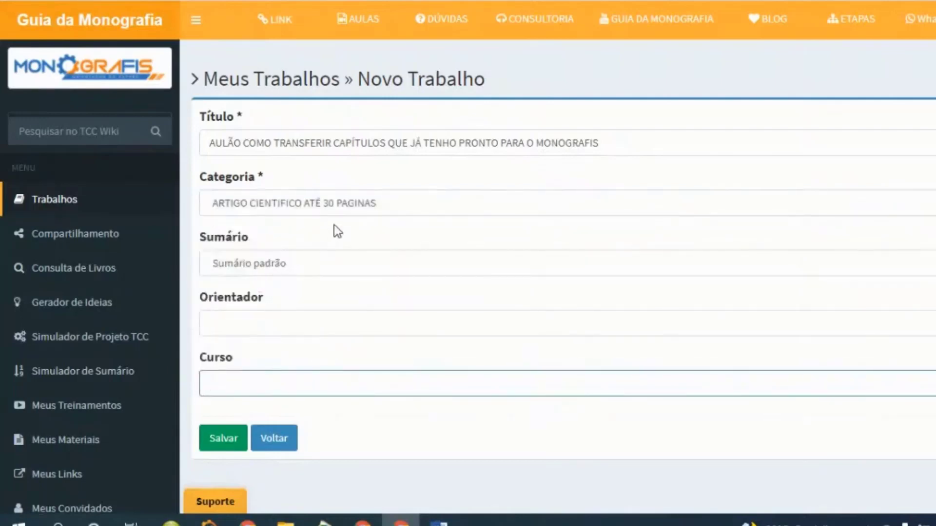
click(247, 263)
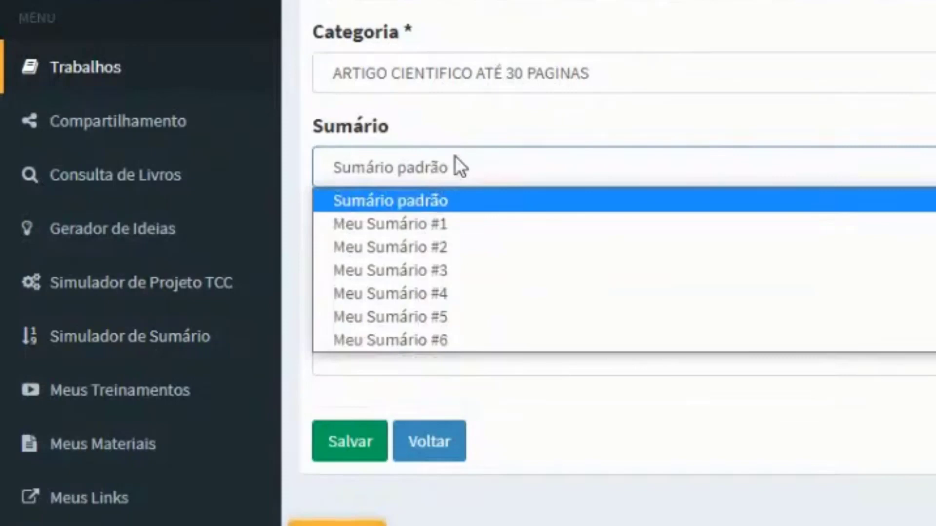
click(433, 168)
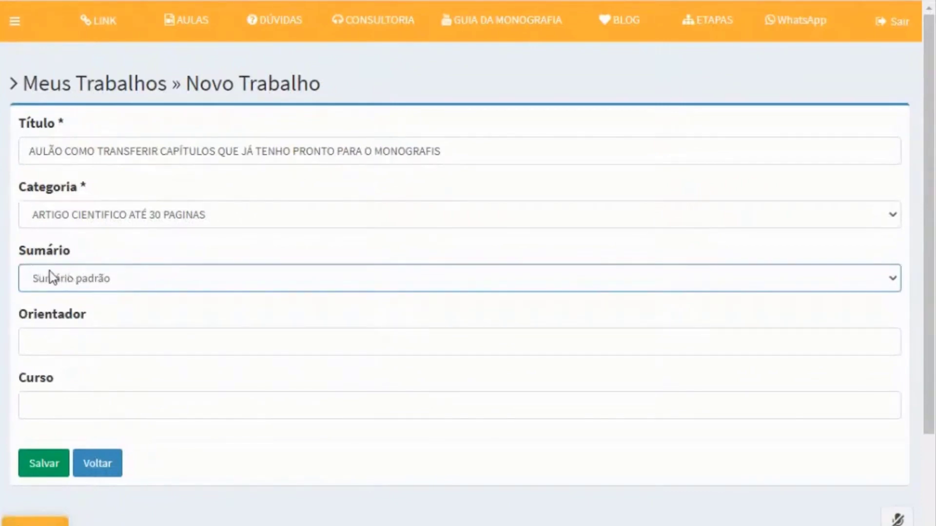
scroll(241, 299, down, 3)
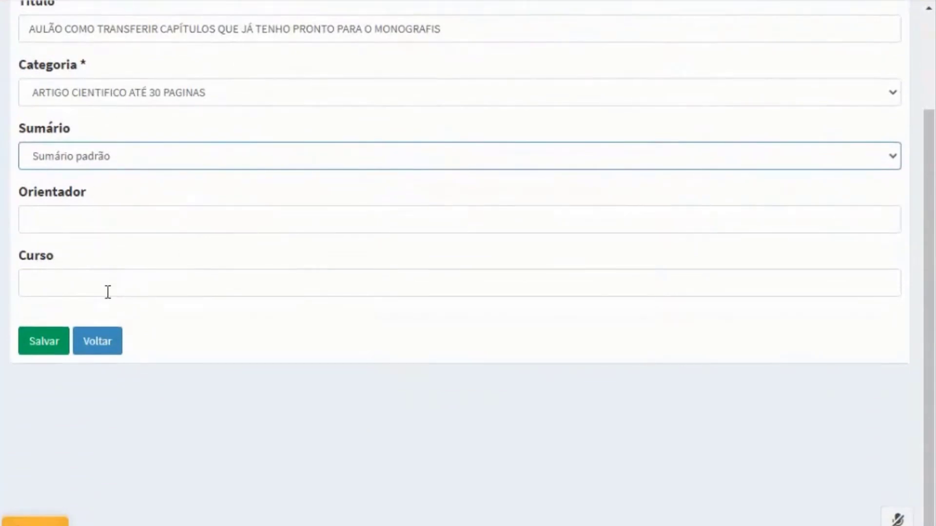
click(45, 345)
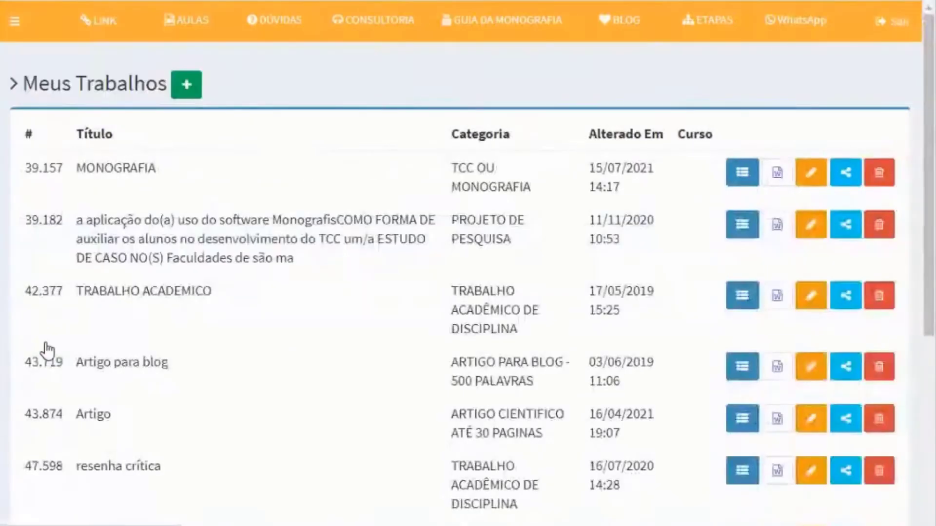
- Find the new AULÃO work on page 4 of the works list and open its chapter "REFERENCIAL - CAPITULO 1 SOBRE O TEMA"
scroll(196, 190, down, 6)
scroll(436, 224, up, 6)
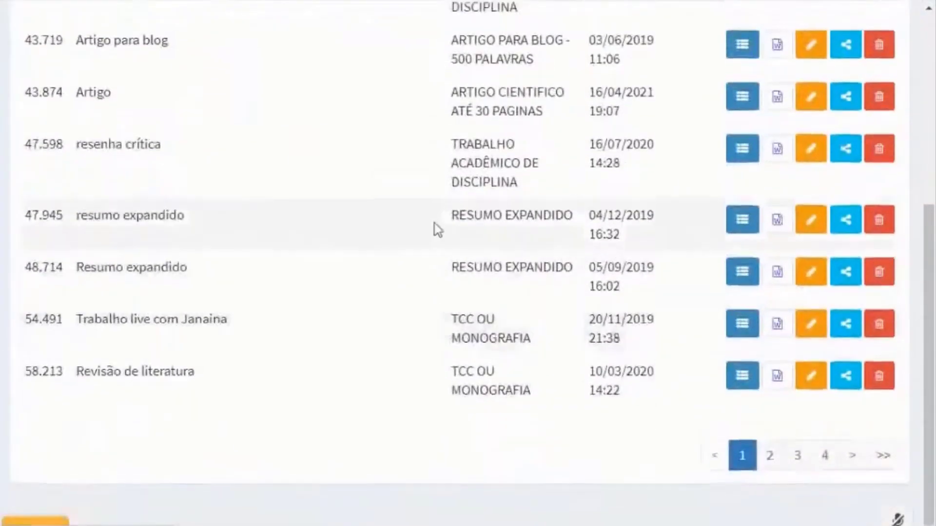
scroll(338, 158, down, 6)
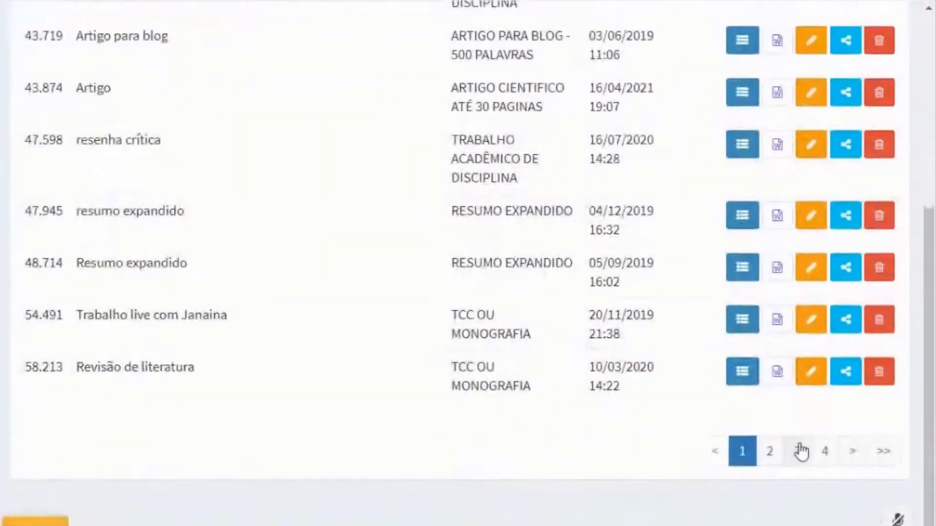
click(823, 456)
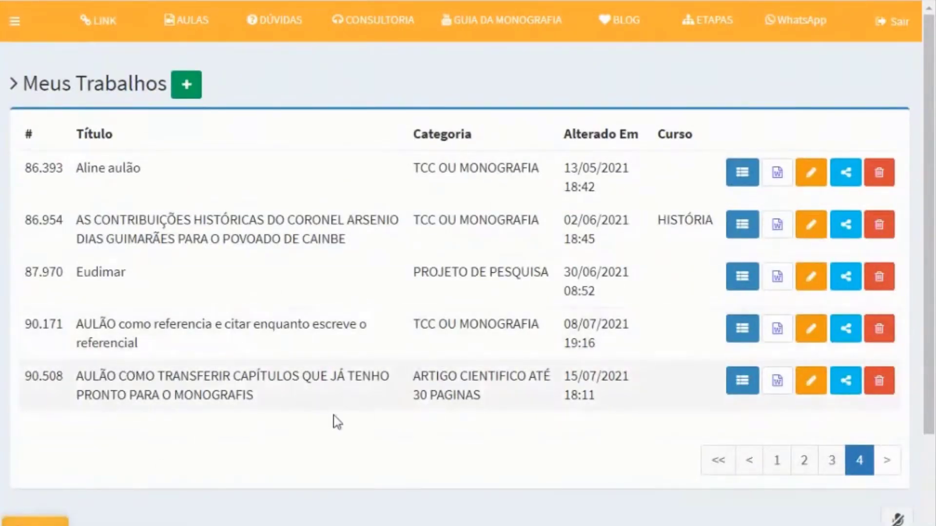
click(737, 382)
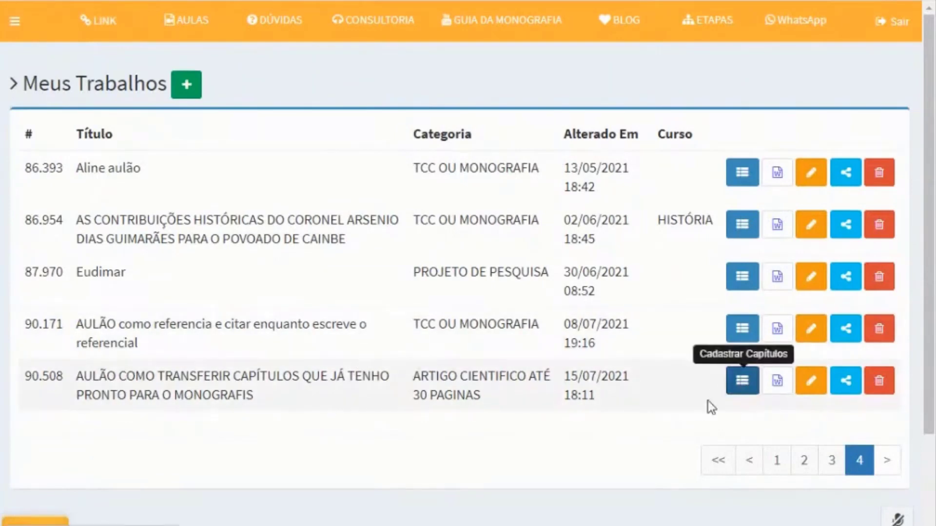
scroll(173, 221, down, 2)
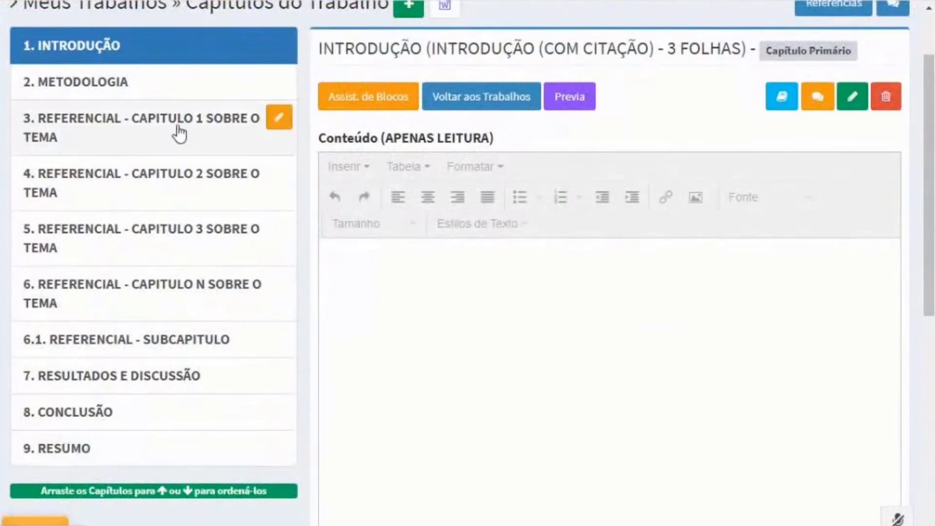
click(108, 128)
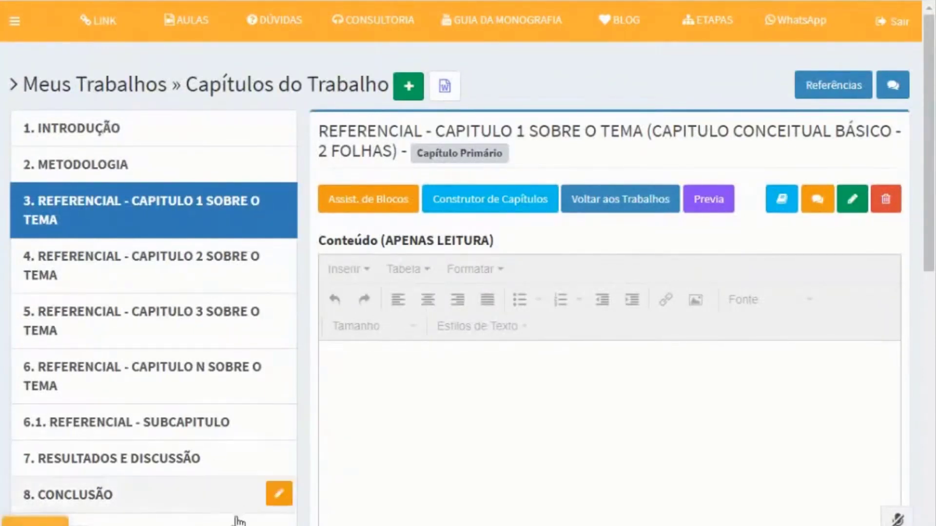
- Switch to the Word document about distance education and copy its heading "A IMPORTÂNCIA DA EDUCAÇÃO A DISTÂNCIA" without the chapter number
mouse_move(236, 520)
click(367, 476)
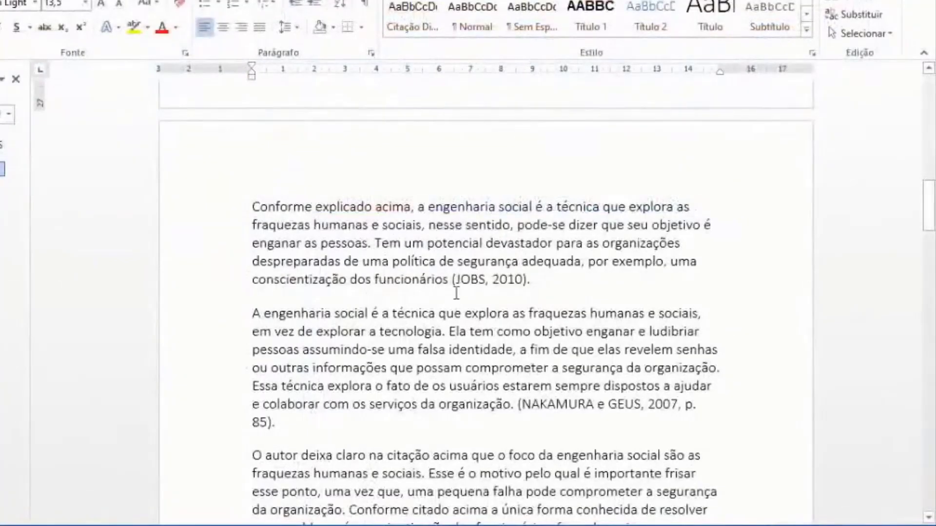
scroll(435, 356, up, 10)
scroll(408, 314, up, 7)
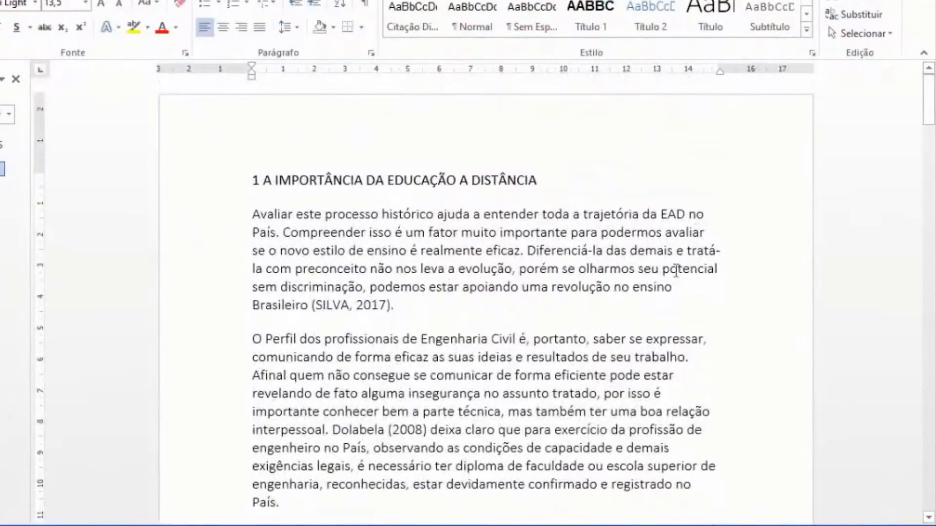
scroll(502, 248, down, 5)
scroll(502, 249, down, 13)
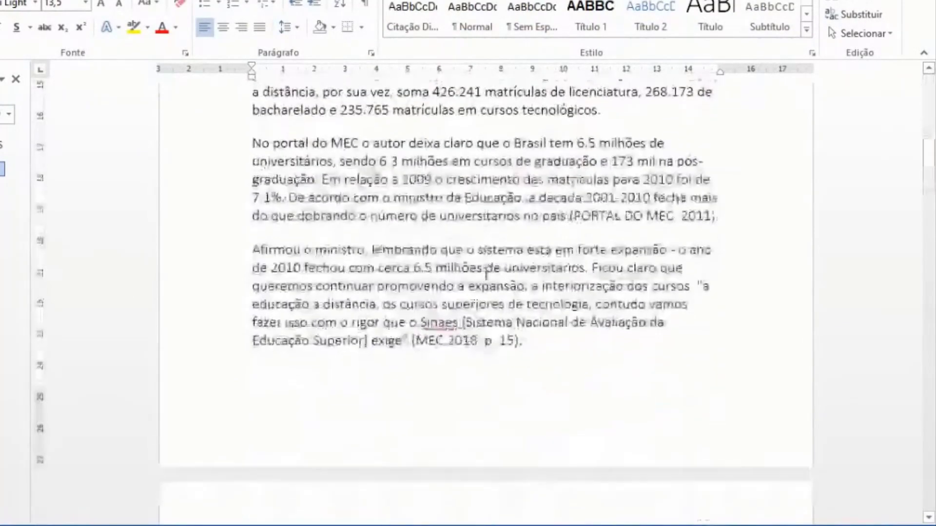
scroll(474, 376, up, 4)
scroll(474, 376, up, 14)
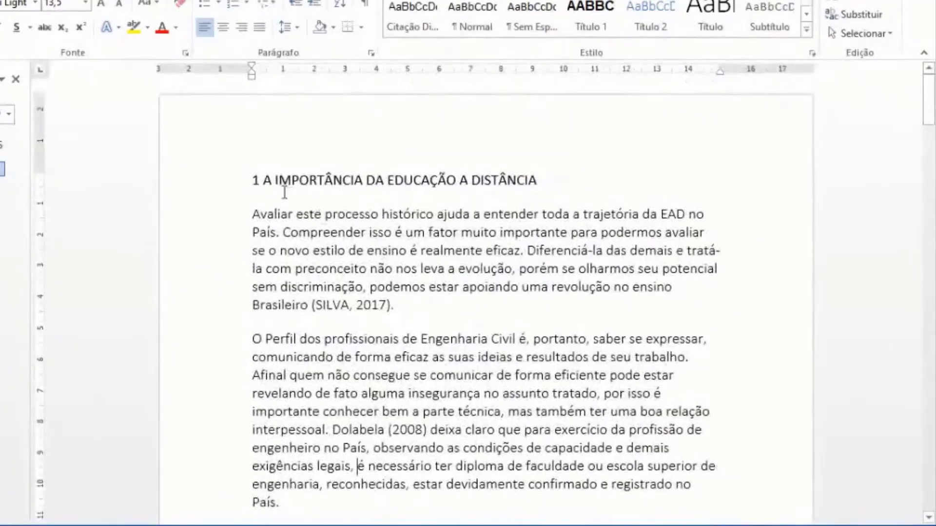
drag(264, 179, 540, 174)
key(ctrl+c)
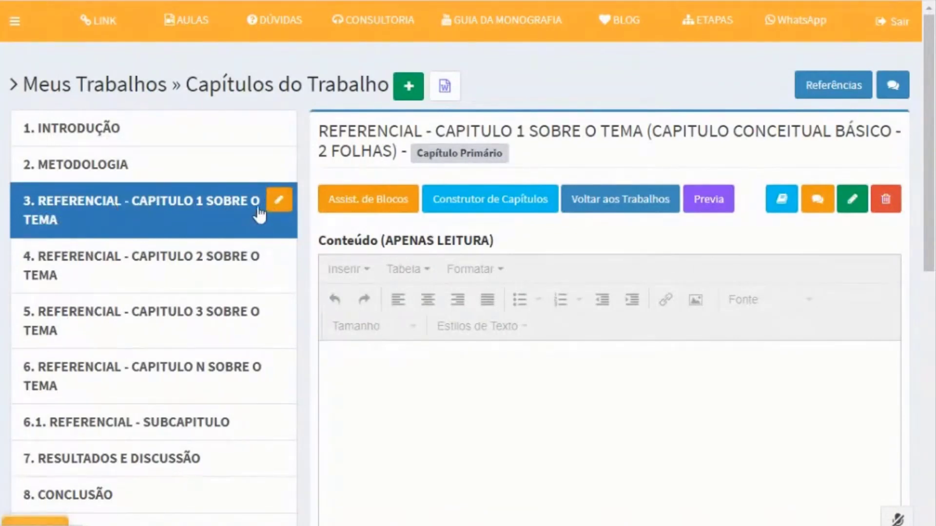
- In Monografis, retitle the chapter "REFERENCIAL - CAPITULO 1 SOBRE O TEMA" with the copied heading "A IMPORTÂNCIA DA EDUCAÇÃO A DISTÂNCIA" and save the change
click(281, 200)
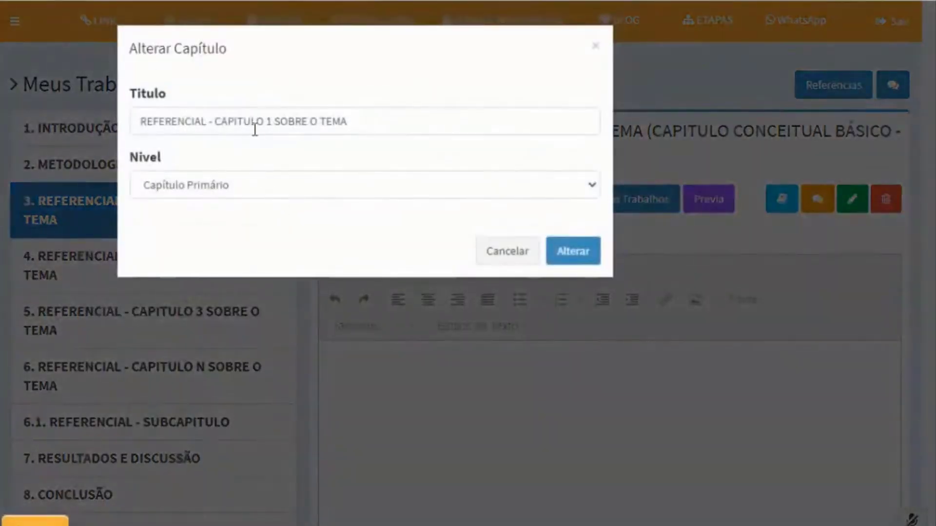
click(253, 124)
key(ctrl+a)
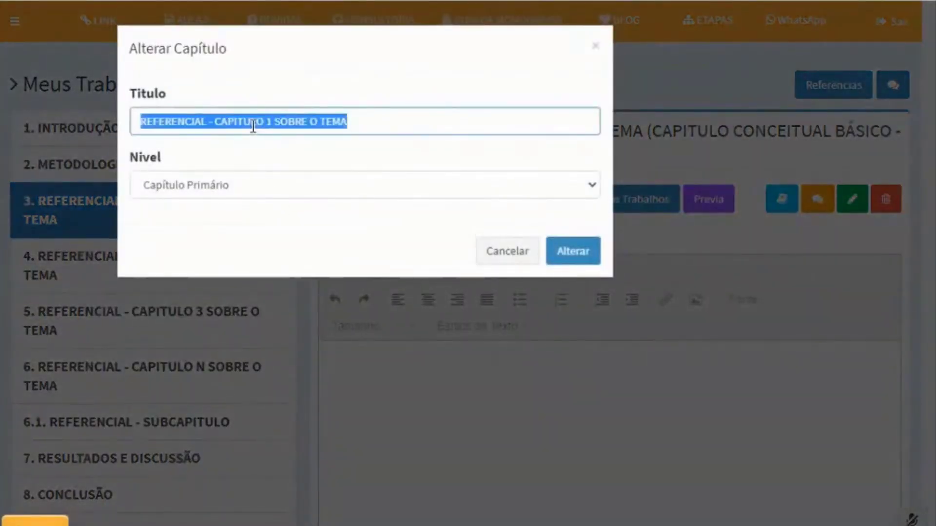
key(BackSpace)
key(ctrl+v)
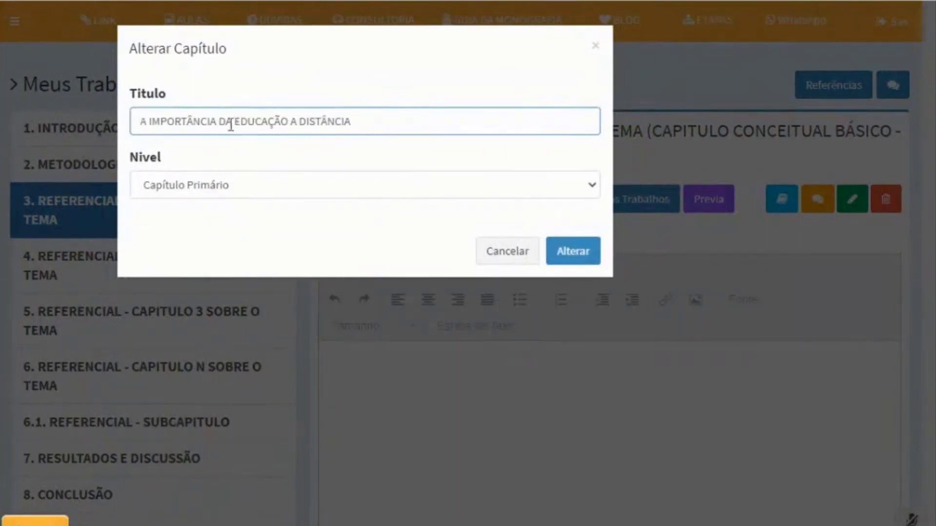
click(598, 255)
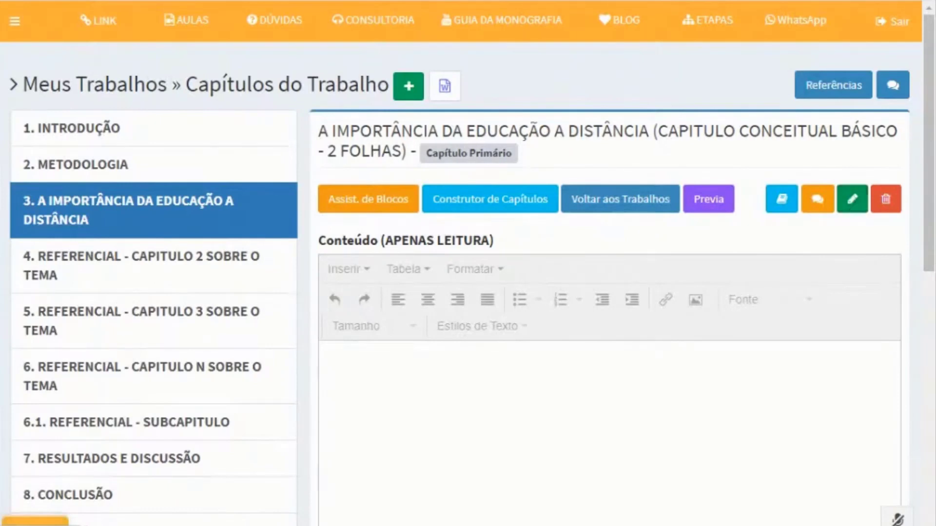
- Open the renamed chapter for direct content editing, going through the highlighted "Reforço" warning and accepting it
click(332, 511)
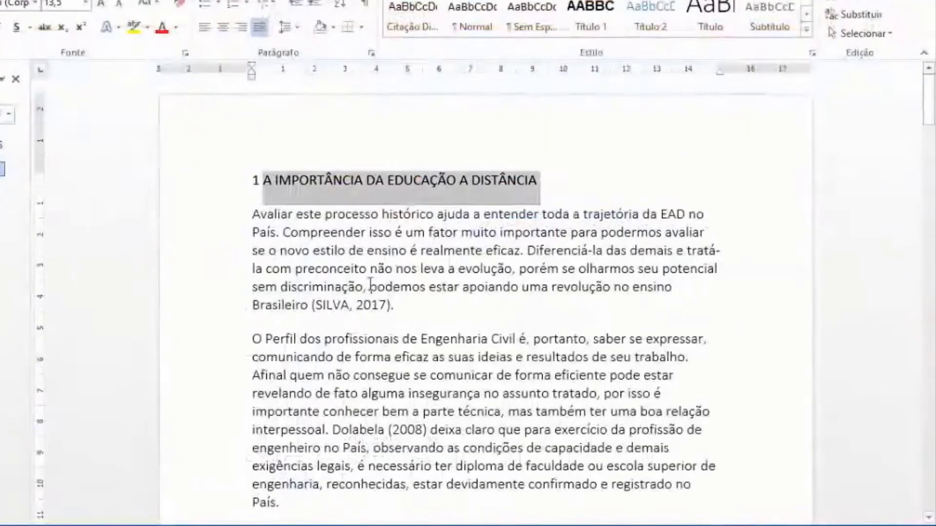
click(266, 525)
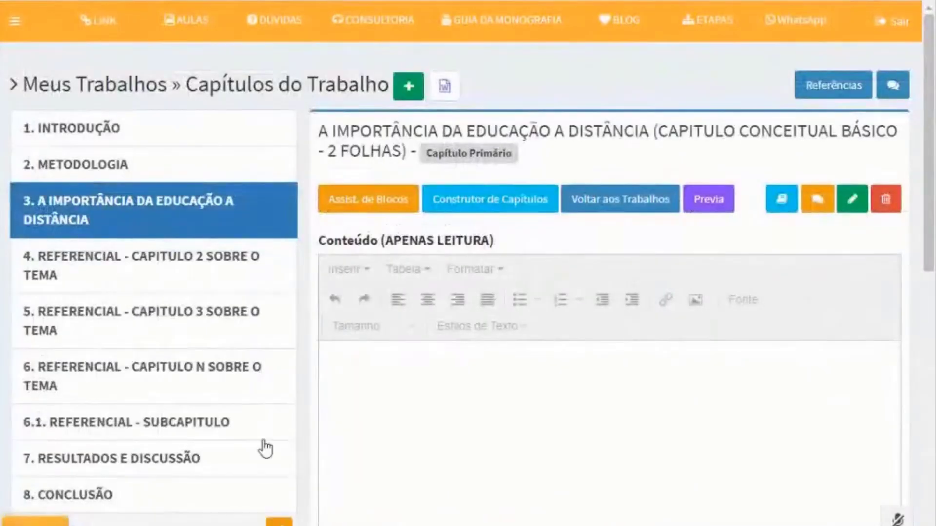
click(853, 210)
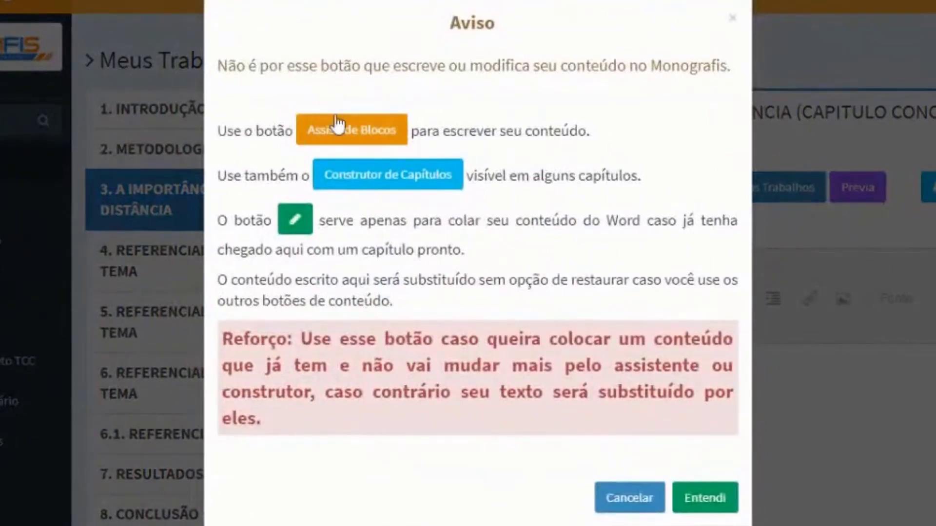
drag(224, 338, 342, 433)
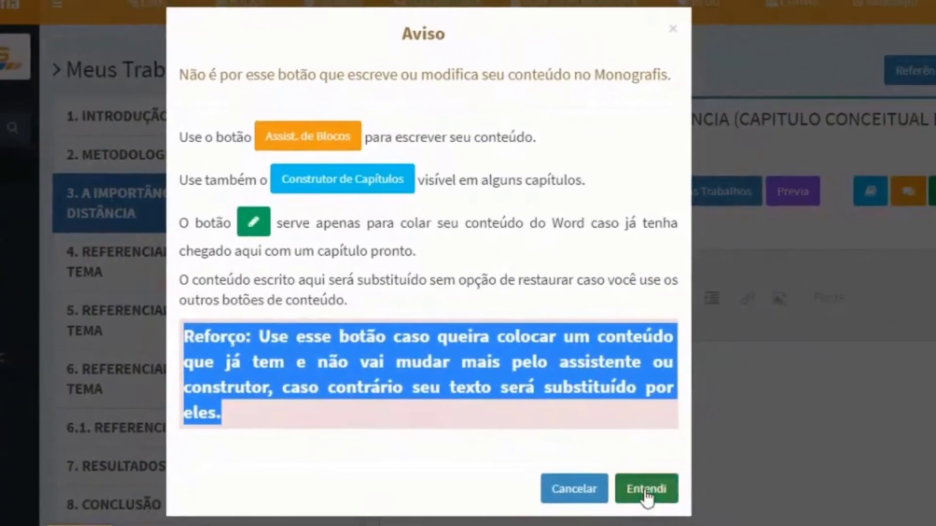
click(700, 500)
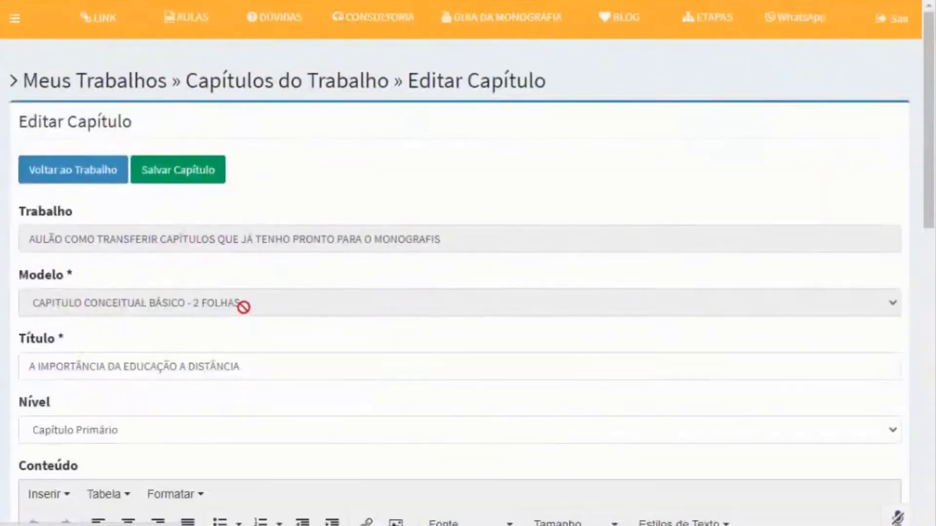
- Look over the chapter's edit form, from the work and model fields to the "Conteúdo" editor
scroll(243, 308, down, 8)
scroll(243, 307, up, 8)
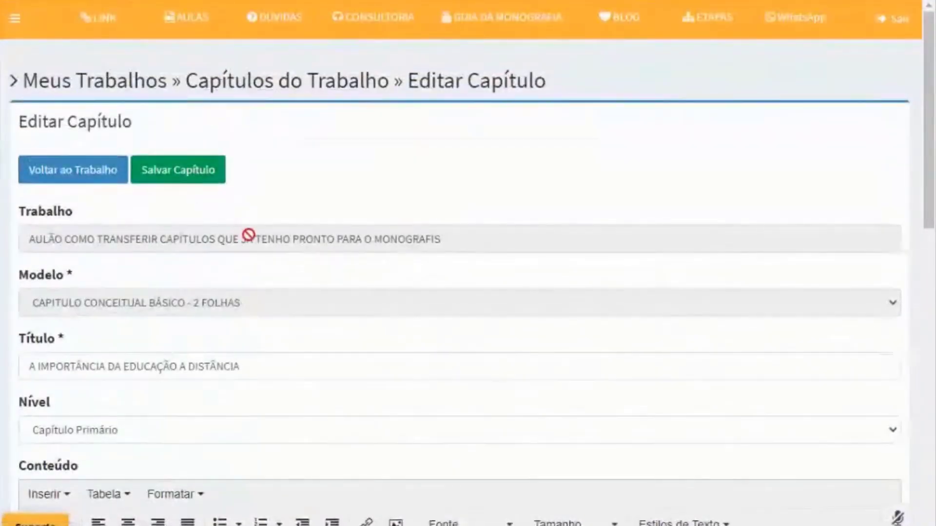
scroll(247, 292, down, 10)
scroll(259, 340, up, 6)
scroll(259, 336, up, 4)
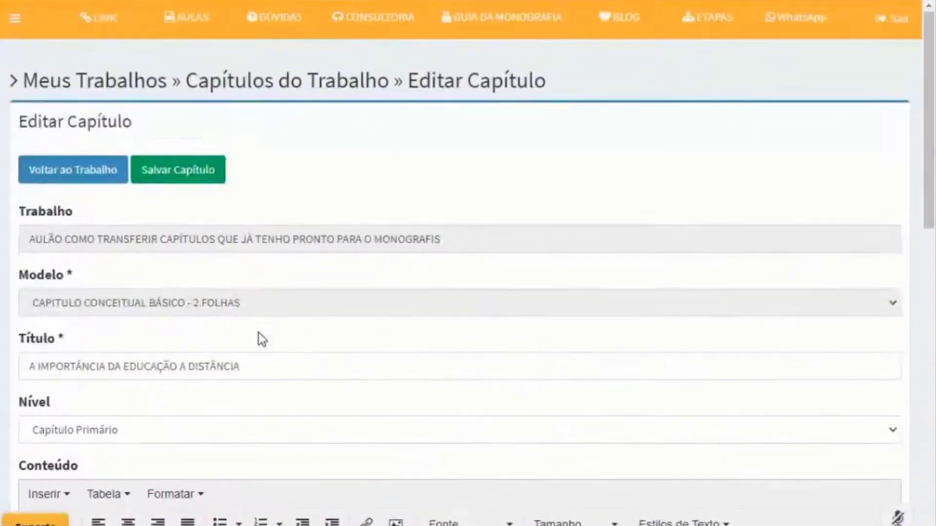
scroll(271, 337, down, 2)
scroll(117, 266, down, 5)
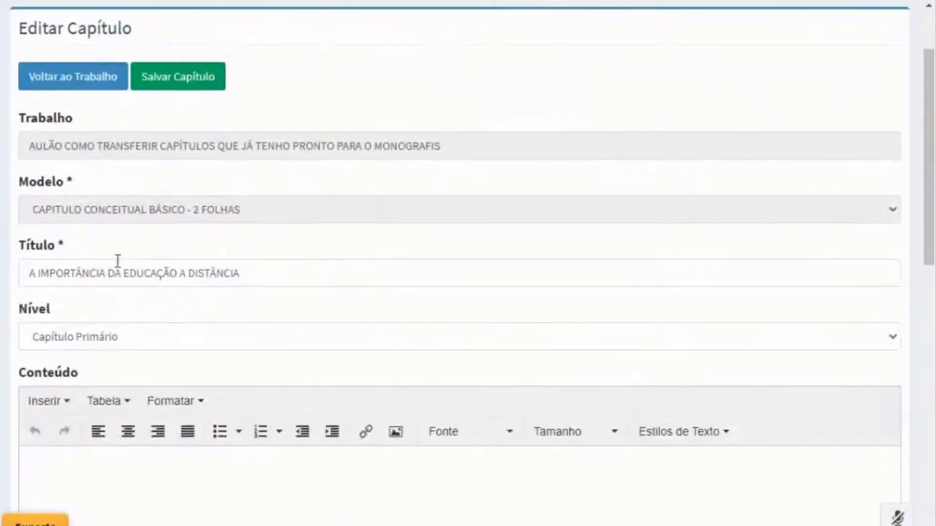
- In the Word document, copy the chapter's whole body text from "Avaliar este processo histórico" to "Conselho Regional Nacional", leaving out the heading
mouse_move(370, 522)
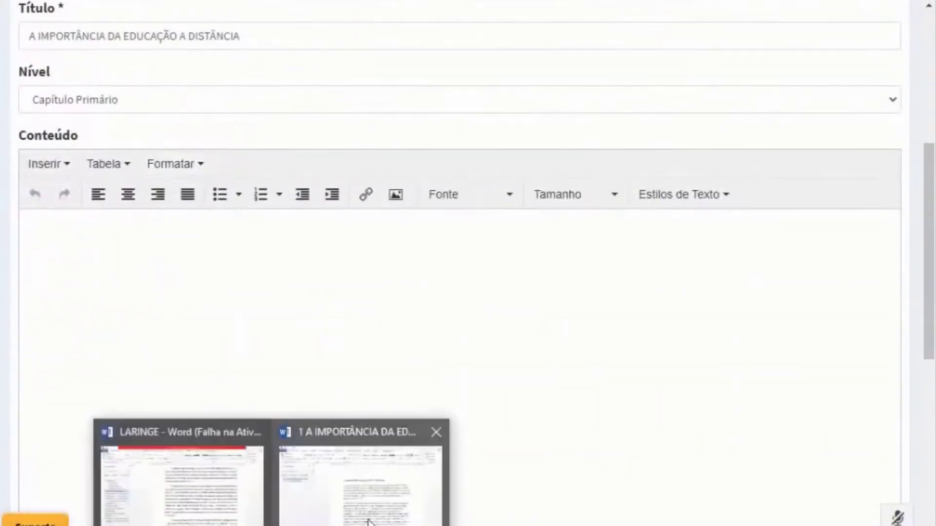
click(366, 483)
scroll(343, 247, down, 2)
scroll(344, 248, up, 2)
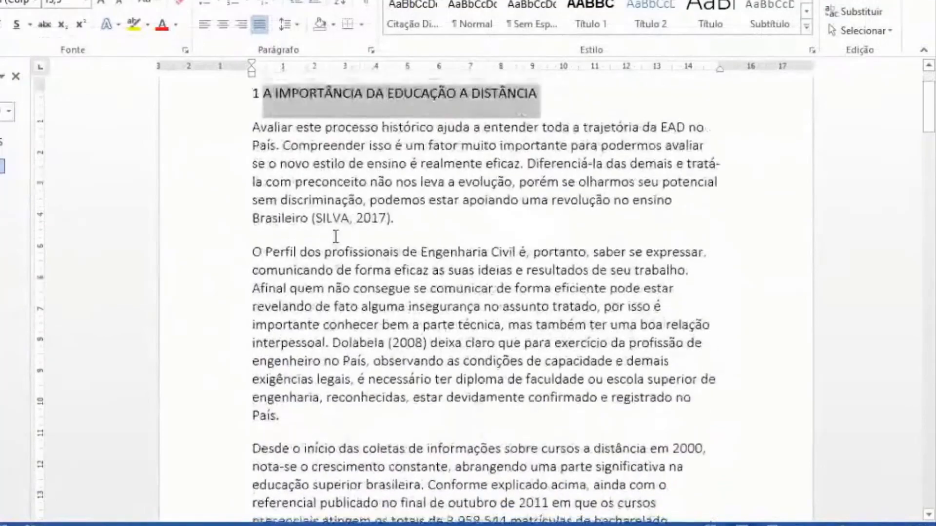
click(247, 184)
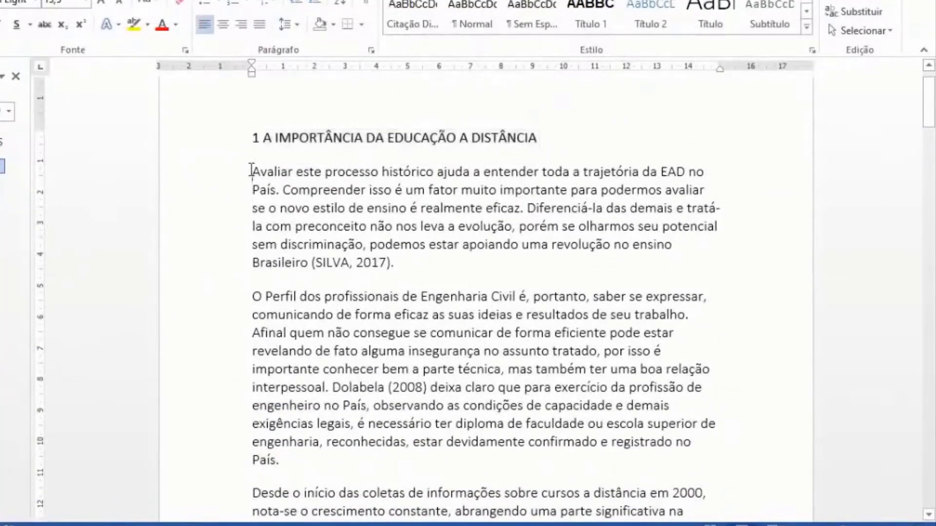
drag(251, 171, 535, 264)
scroll(463, 194, down, 2)
scroll(463, 194, down, 15)
scroll(472, 212, down, 12)
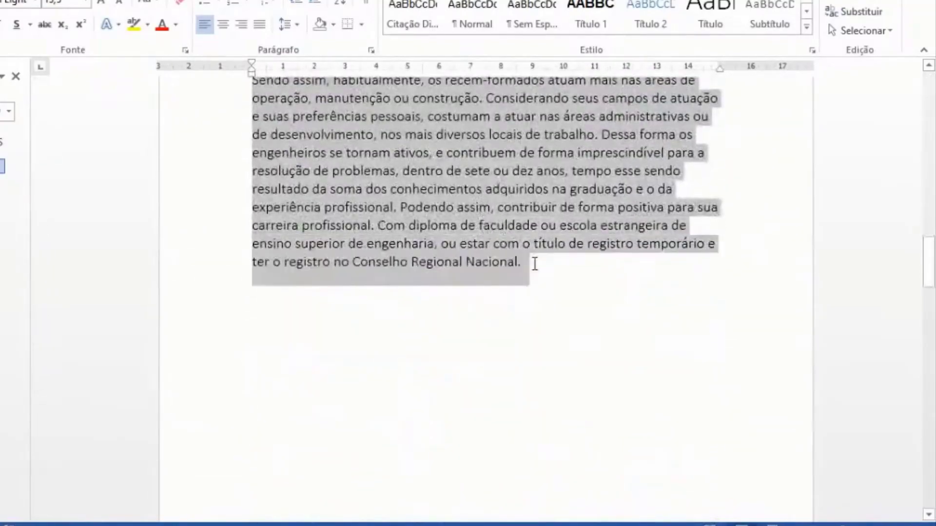
scroll(376, 239, down, 6)
scroll(381, 250, up, 9)
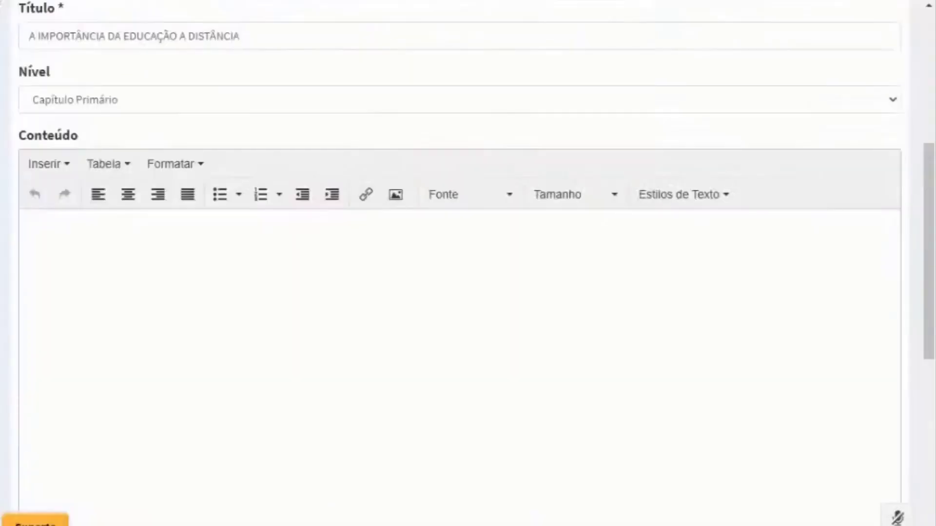
- Paste the copied Word text into the chapter's "Conteúdo" editor and check it from end to beginning
click(217, 378)
key(ctrl+v)
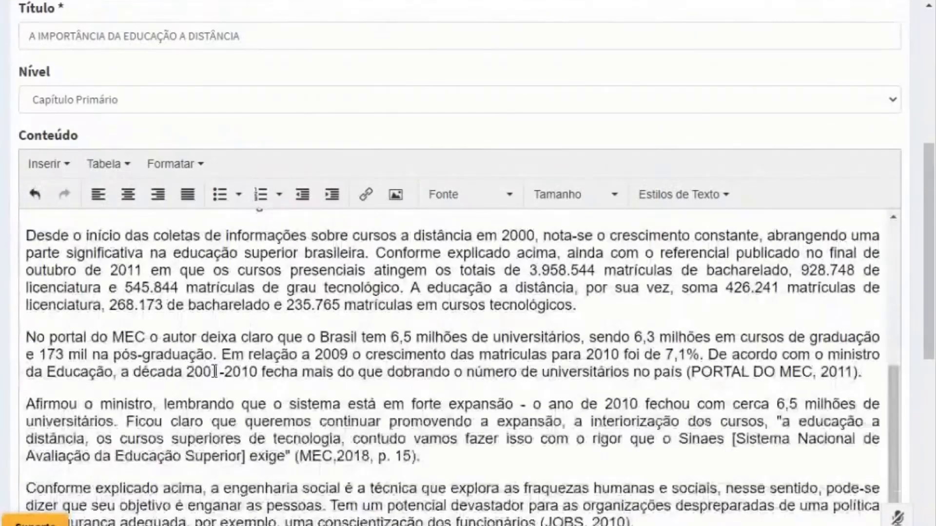
scroll(453, 163, down, 8)
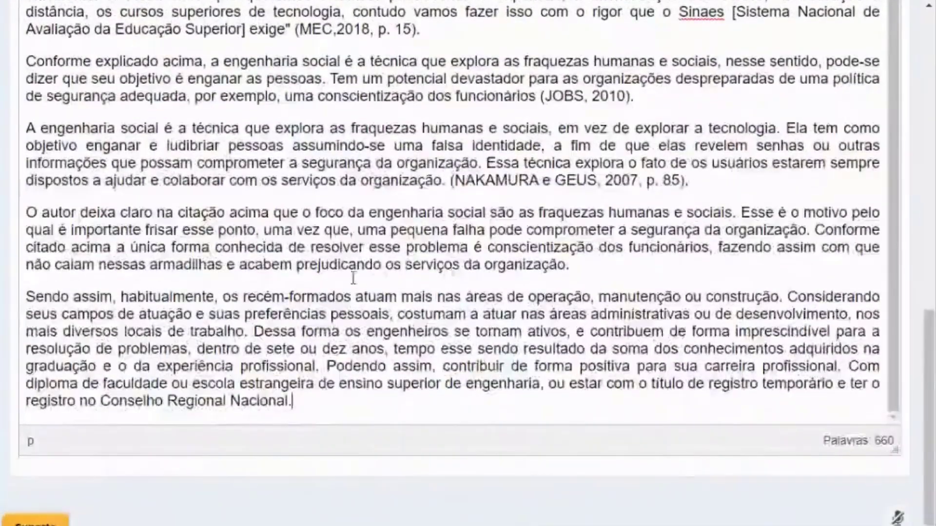
scroll(390, 243, up, 7)
scroll(389, 238, up, 4)
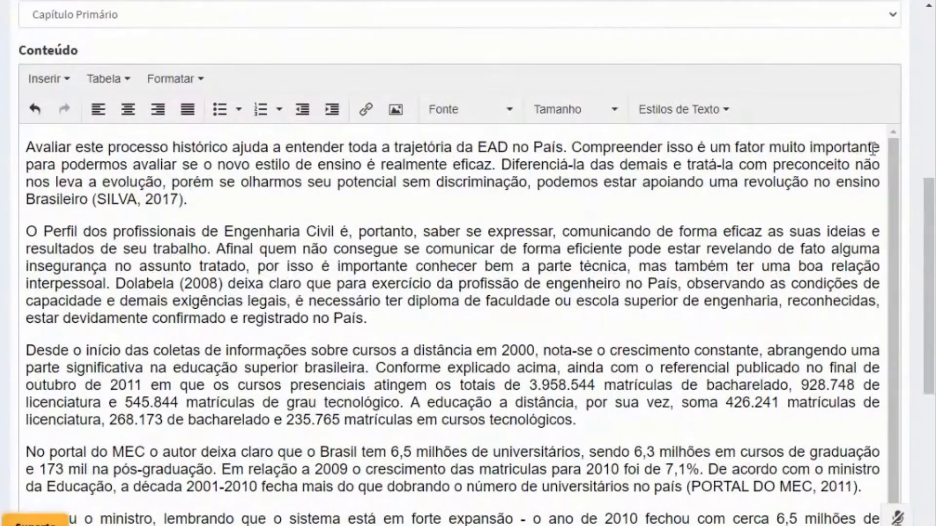
- Go back to the Word document, select all its text to compare it with the pasted version, and return to the chapter editor
mouse_move(273, 525)
click(320, 505)
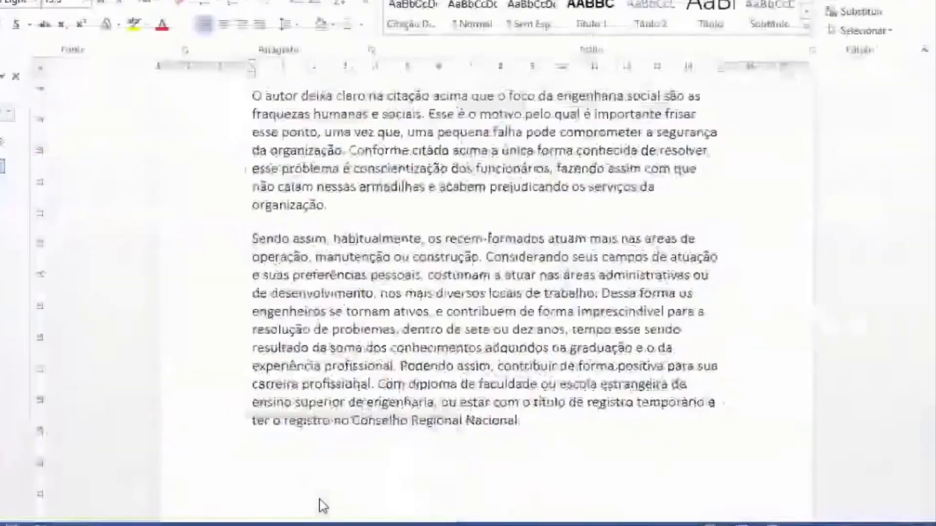
key(ctrl+t)
scroll(701, 200, up, 2)
scroll(692, 203, up, 3)
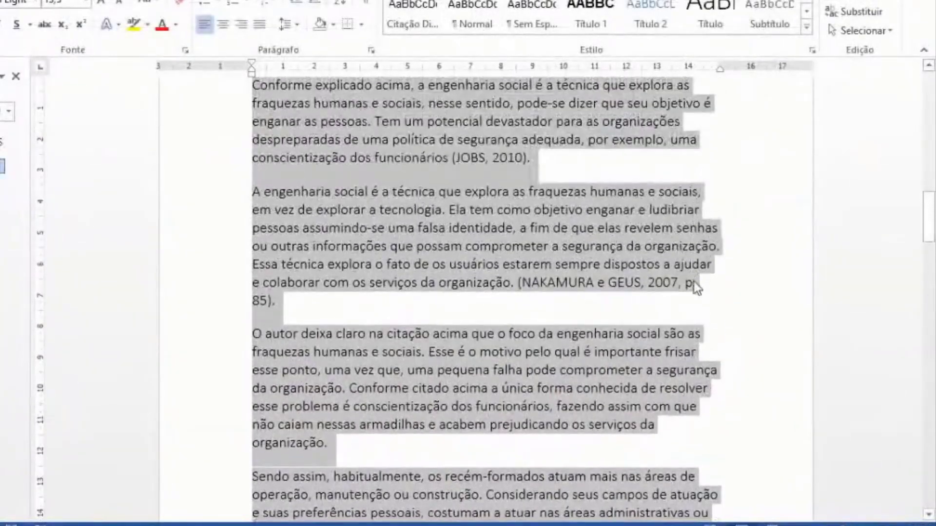
scroll(653, 151, up, 1)
scroll(648, 151, up, 2)
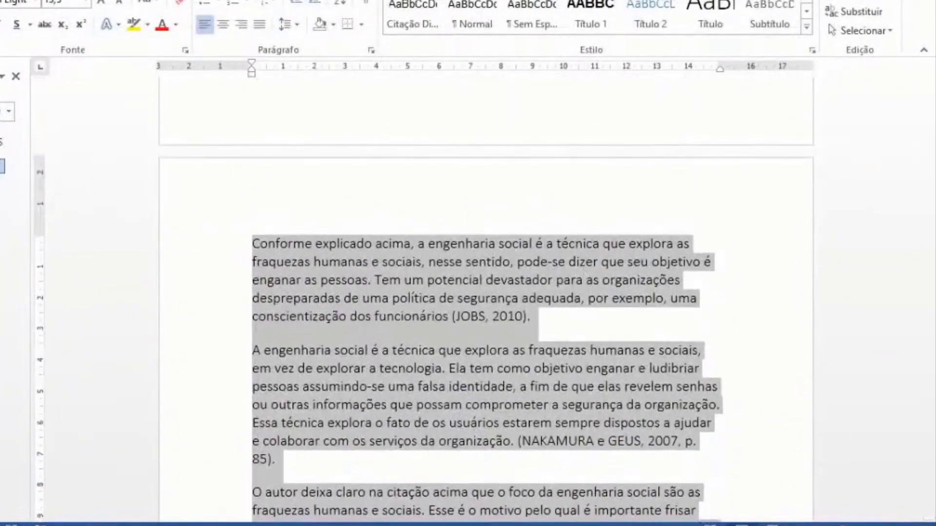
mouse_move(233, 525)
click(210, 498)
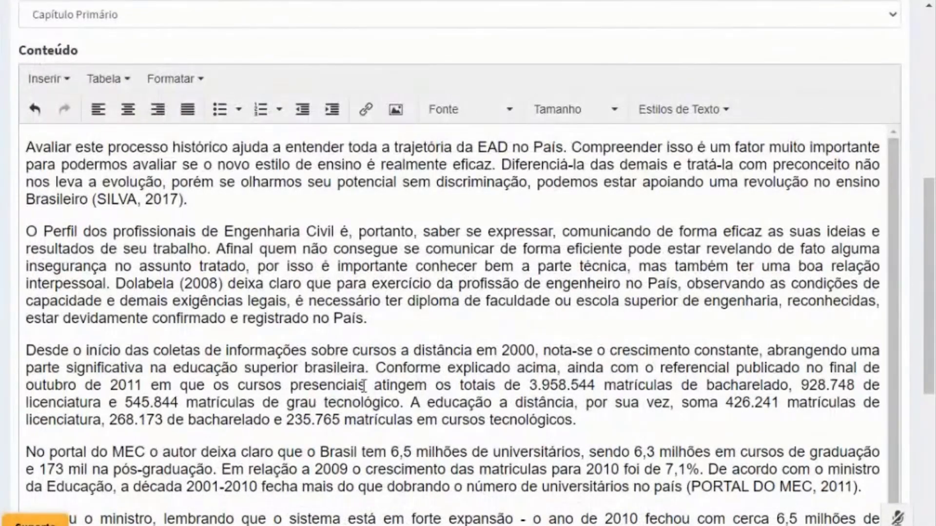
- Apply the "NORMAL" text style to all of the pasted chapter text
scroll(257, 292, up, 2)
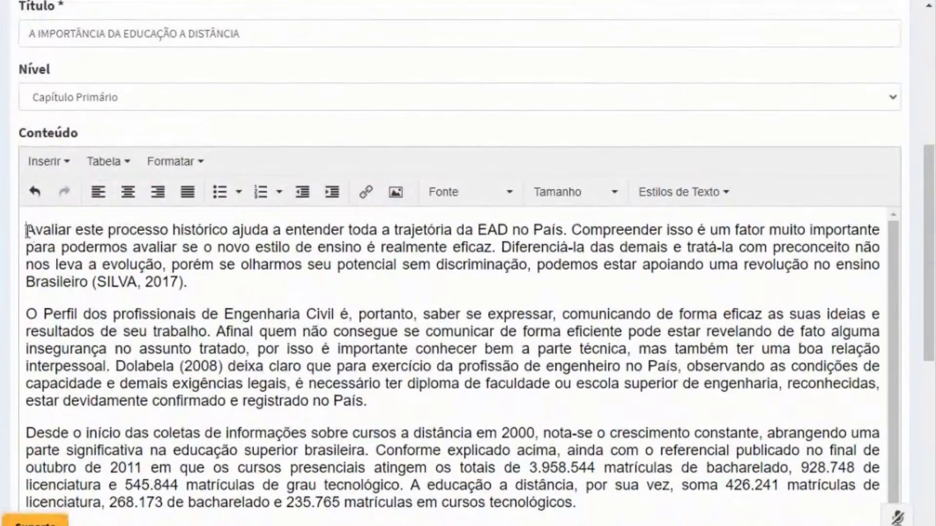
drag(27, 230, 461, 502)
scroll(581, 254, up, 5)
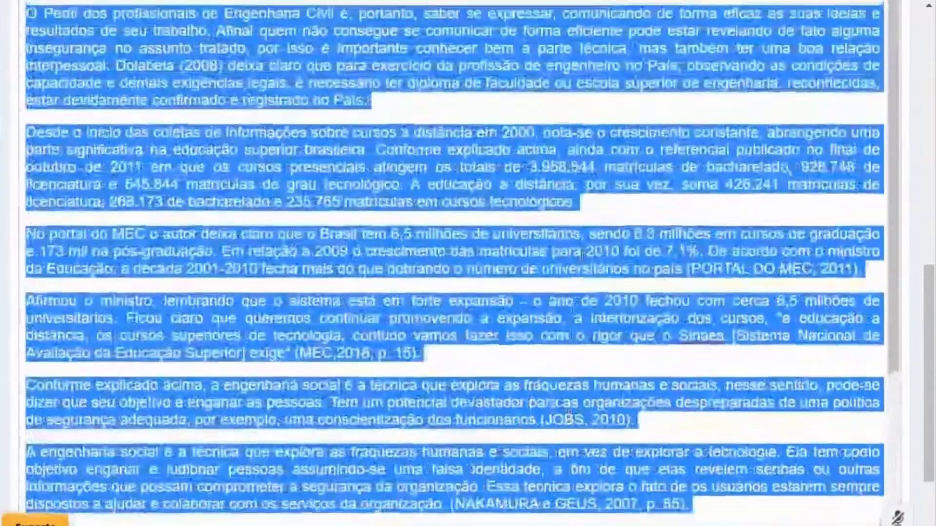
scroll(580, 254, up, 10)
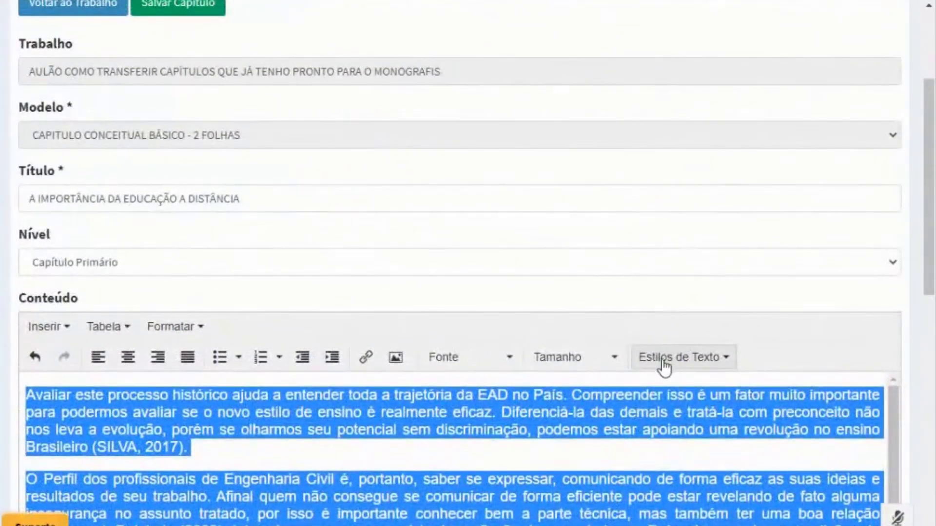
scroll(664, 366, down, 5)
click(680, 113)
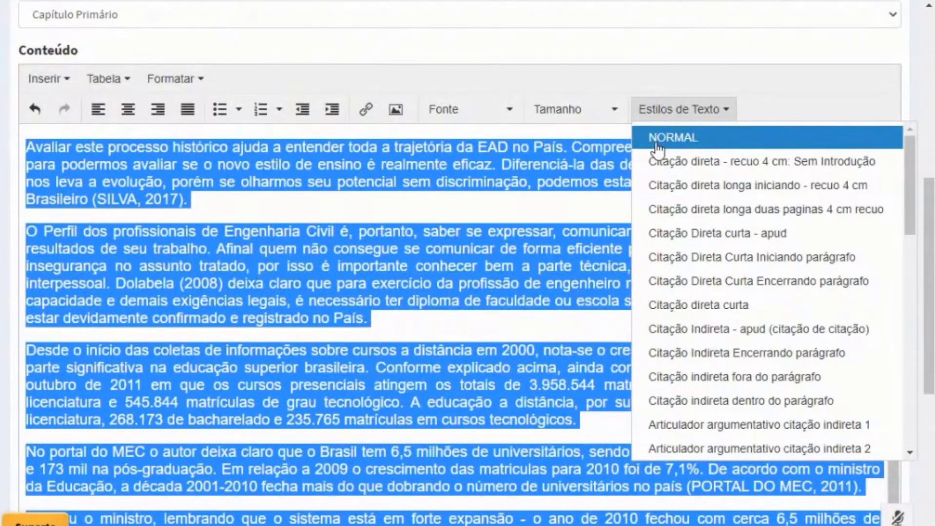
click(656, 141)
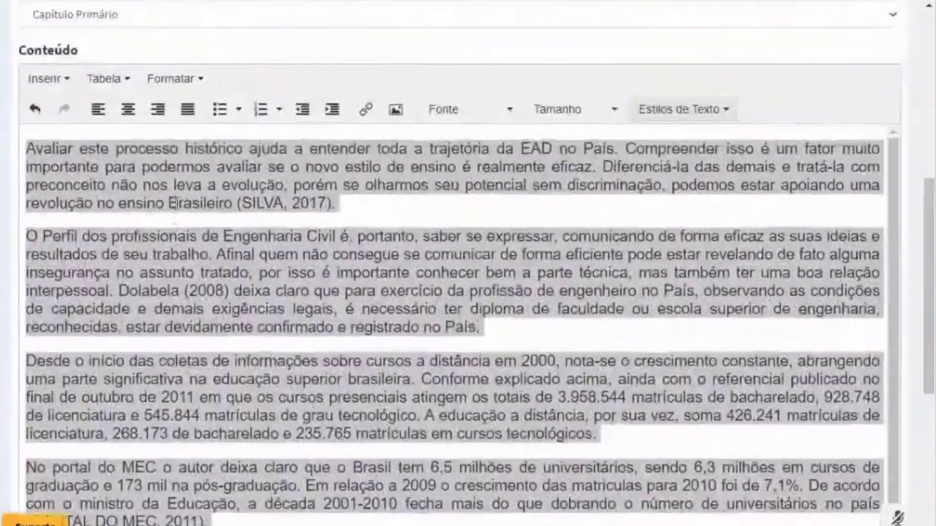
click(171, 204)
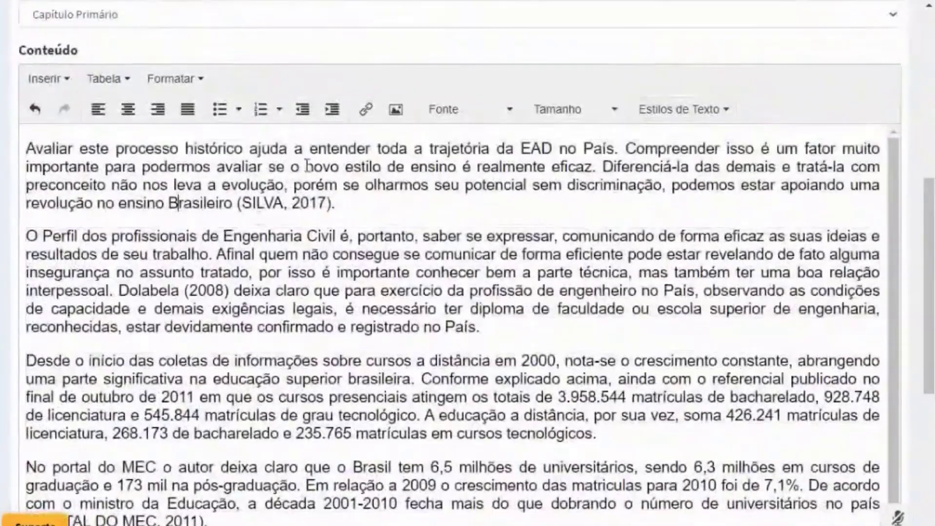
- Apply the "Citação direta - recuo 4 cm: Sem Introdução" text style to the quotation paragraph starting "A engenharia social" and ending "(NAKAMURA e GEUS, 2007, p. 85)"
scroll(309, 166, down, 15)
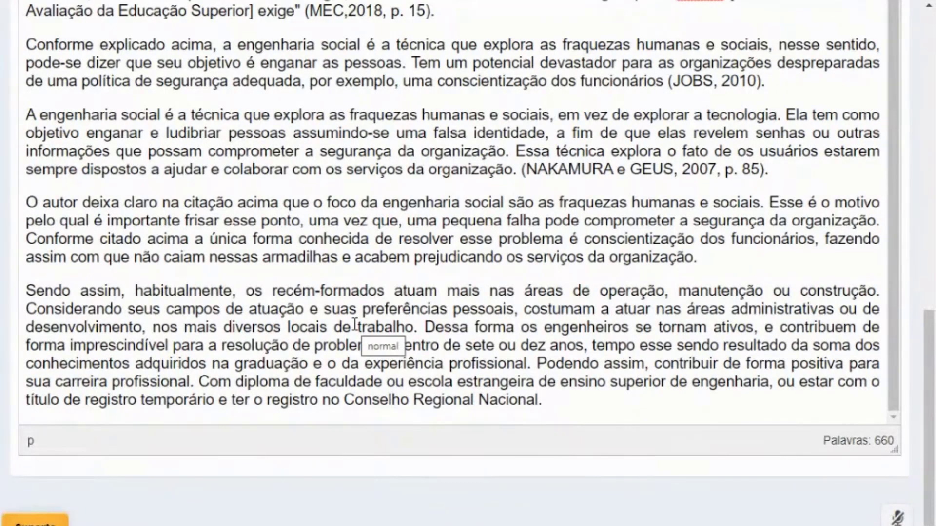
scroll(424, 224, up, 3)
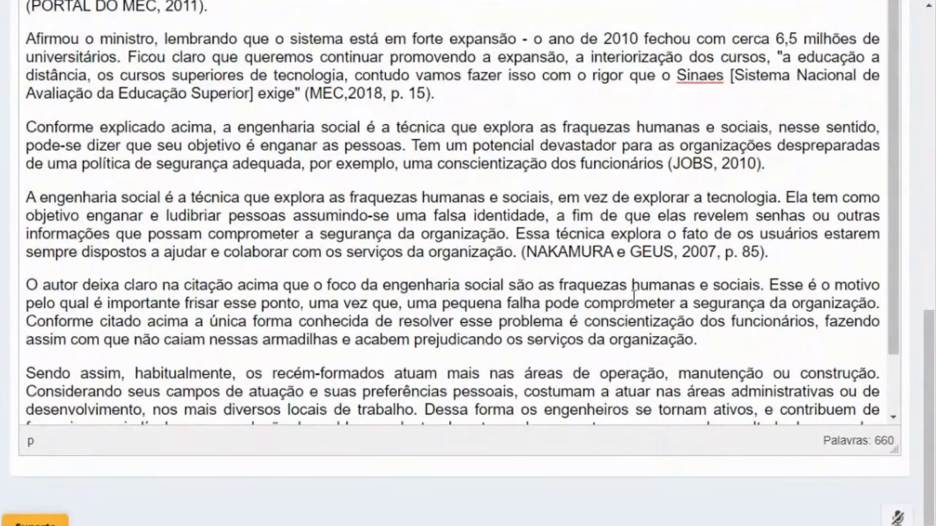
drag(799, 256, 2, 207)
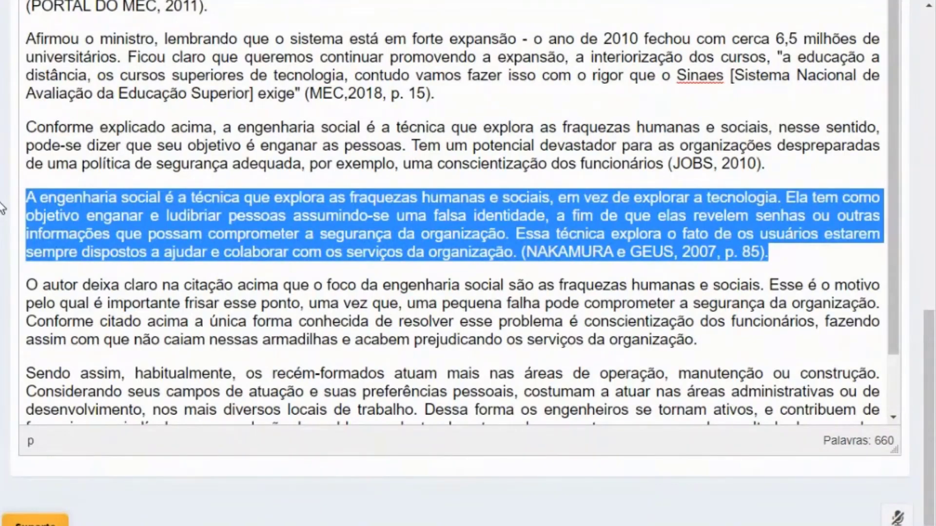
scroll(259, 270, up, 5)
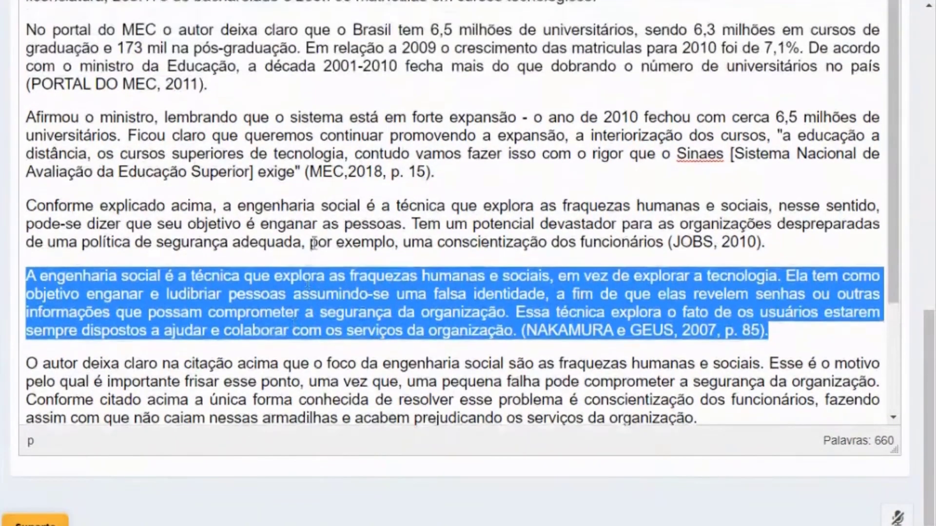
scroll(258, 270, down, 5)
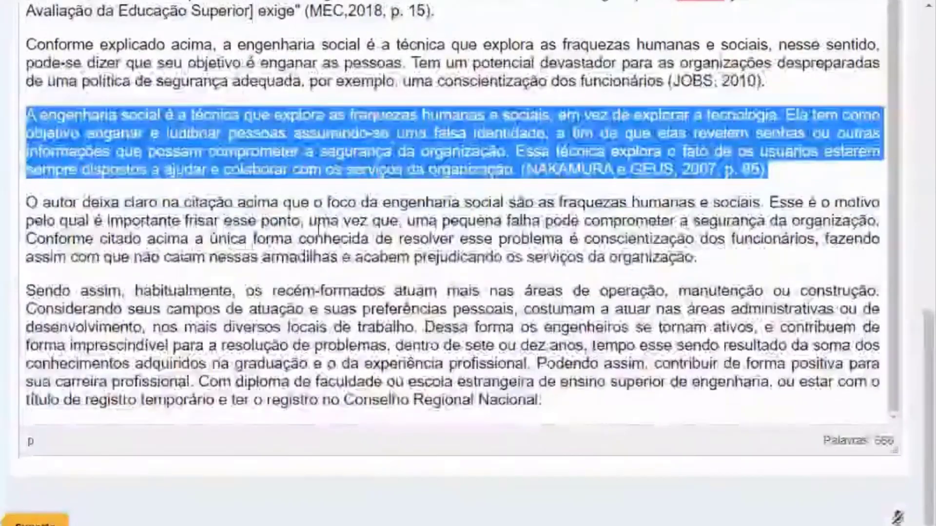
scroll(468, 263, up, 1)
scroll(144, 247, up, 5)
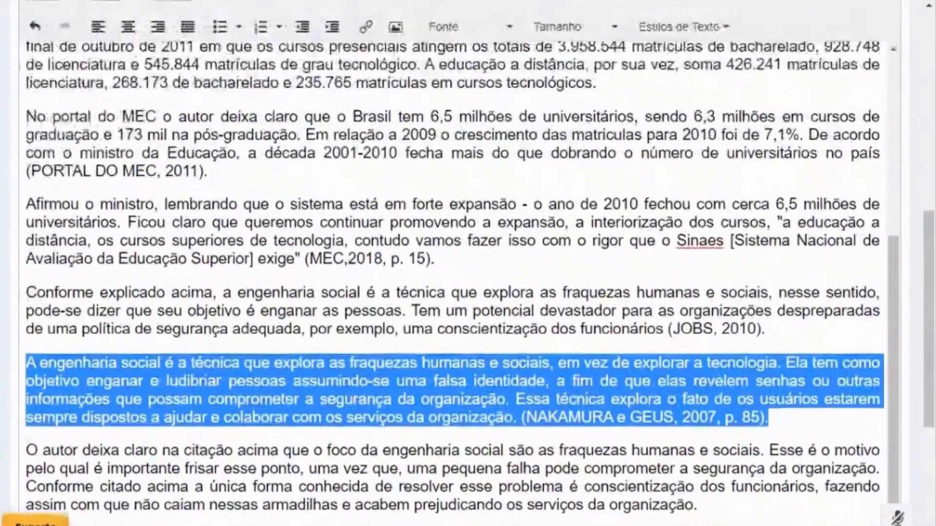
scroll(122, 363, down, 2)
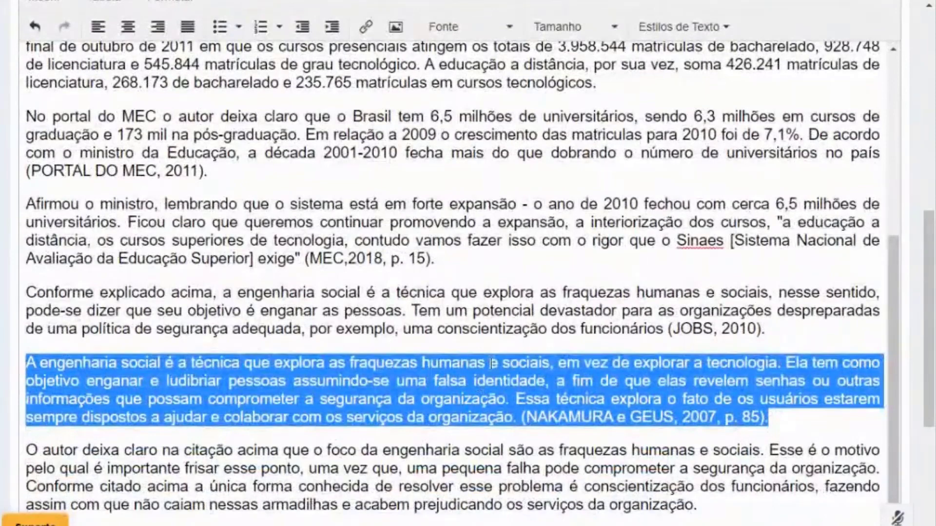
scroll(454, 273, up, 2)
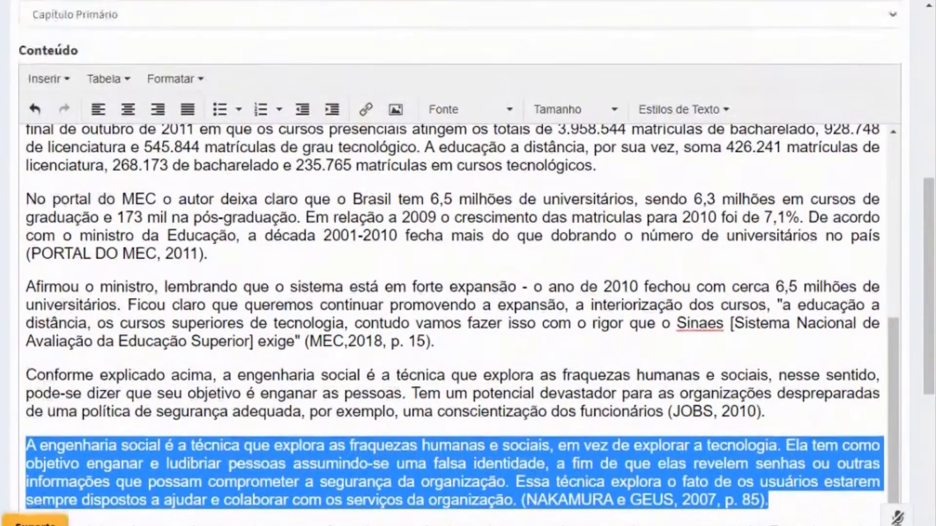
click(692, 108)
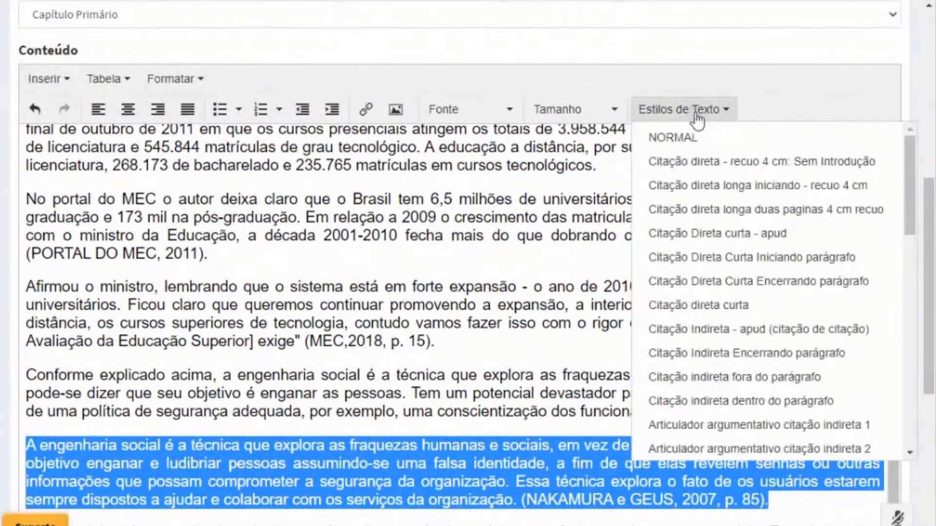
click(695, 162)
scroll(60, 241, down, 3)
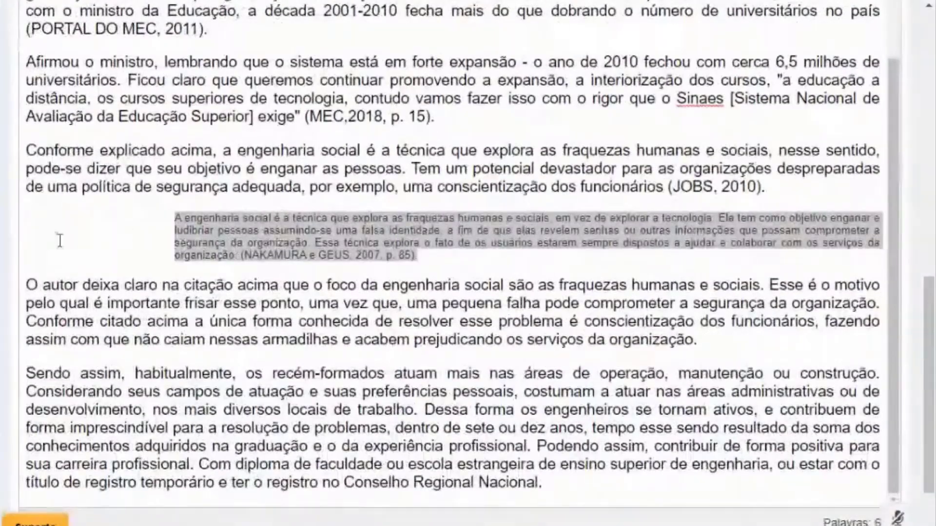
click(492, 254)
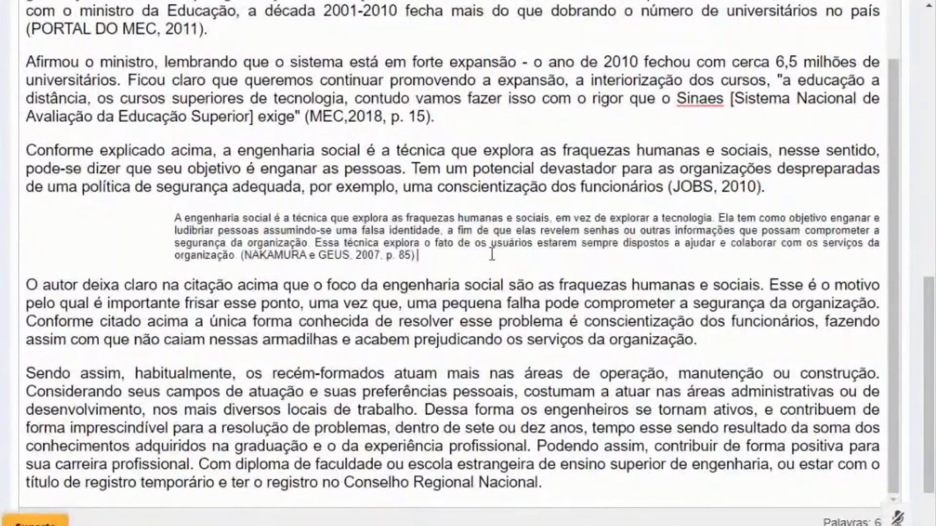
- Try the "Citação direta - recuo 4 cm: Sem Introdução" text style on the paragraph starting "O Perfil dos profissionais de Engenharia Civil"
scroll(324, 246, up, 5)
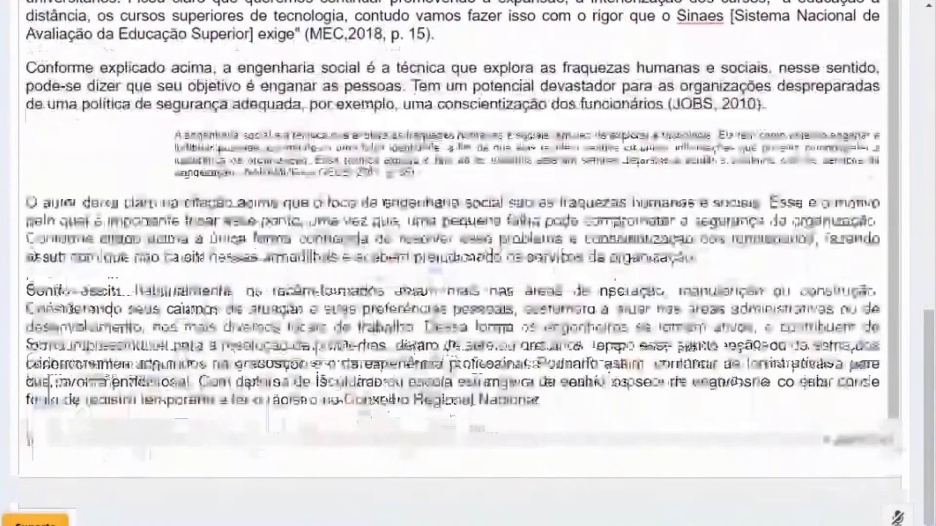
scroll(323, 247, up, 5)
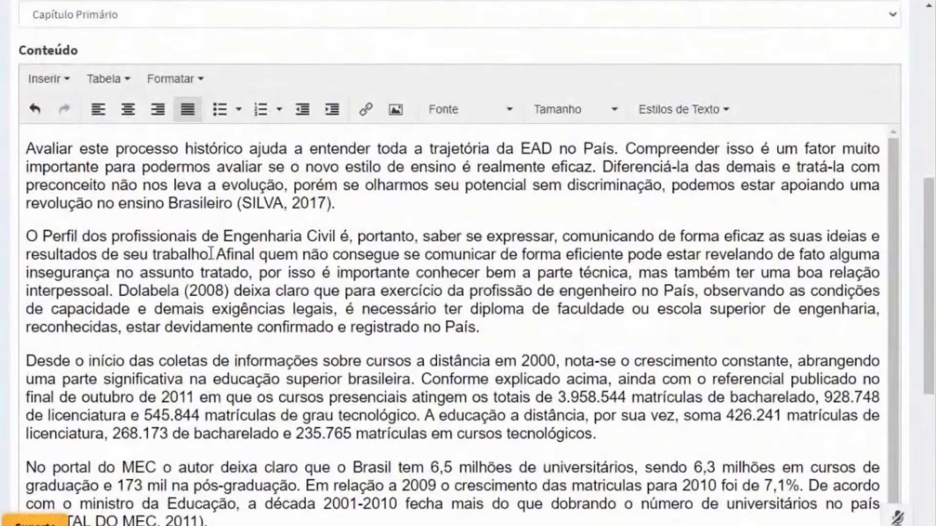
scroll(211, 254, down, 8)
scroll(39, 155, up, 5)
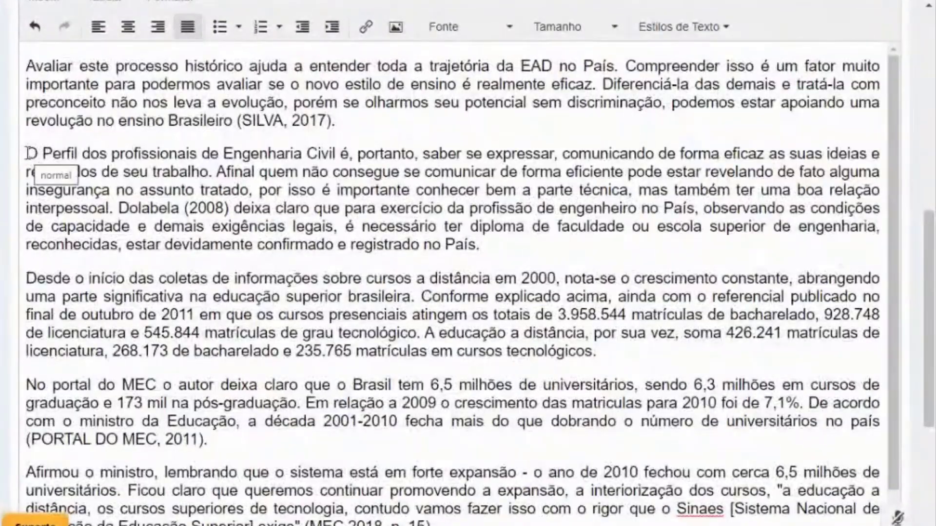
drag(27, 154, 490, 243)
click(702, 27)
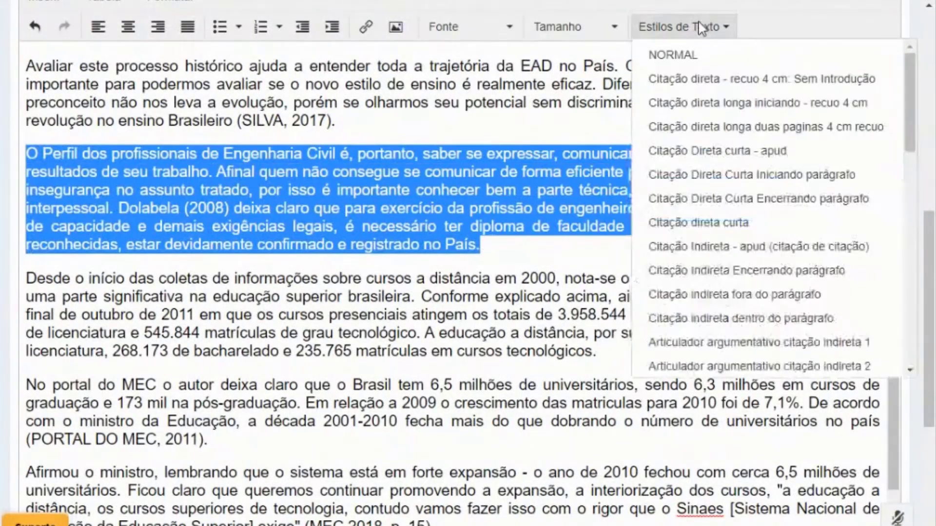
click(693, 84)
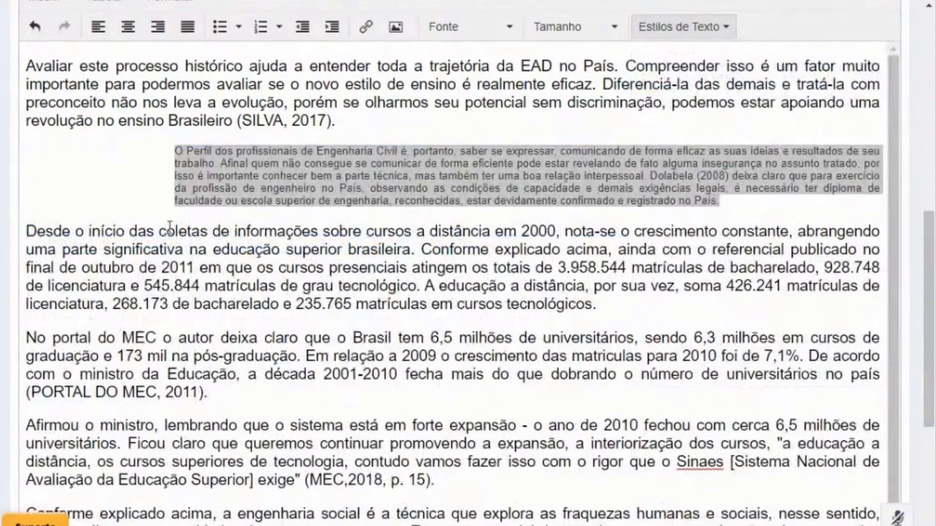
scroll(171, 227, down, 5)
scroll(274, 292, down, 6)
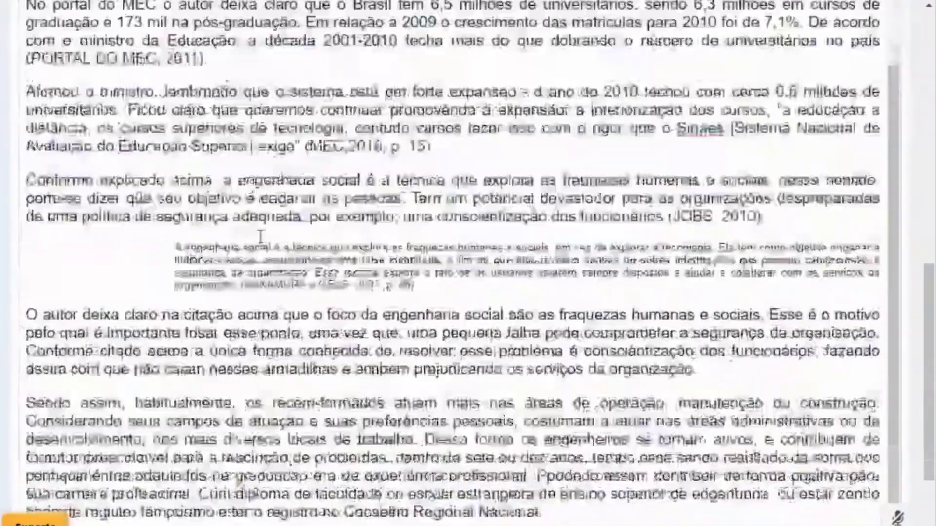
- Set the still selected "O Perfil dos profissionais" paragraph back to the "NORMAL" text style
scroll(274, 291, up, 10)
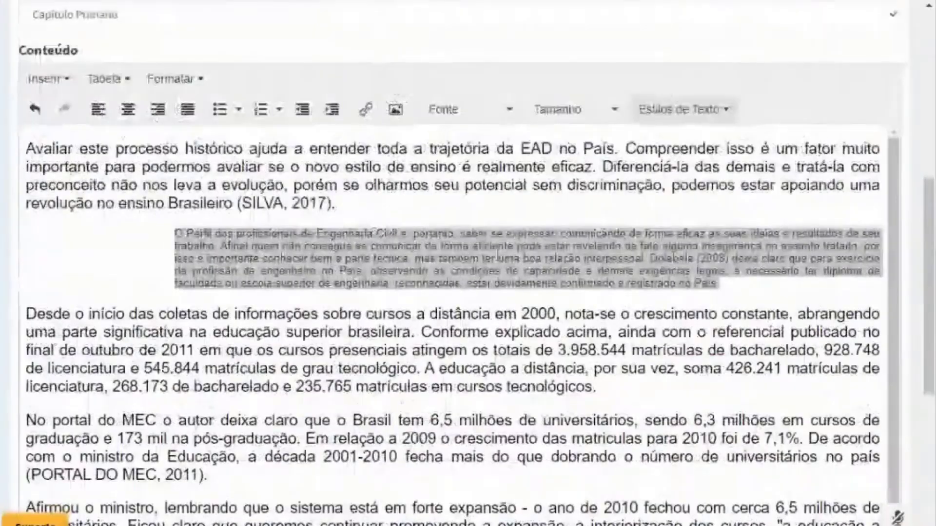
click(700, 108)
click(676, 141)
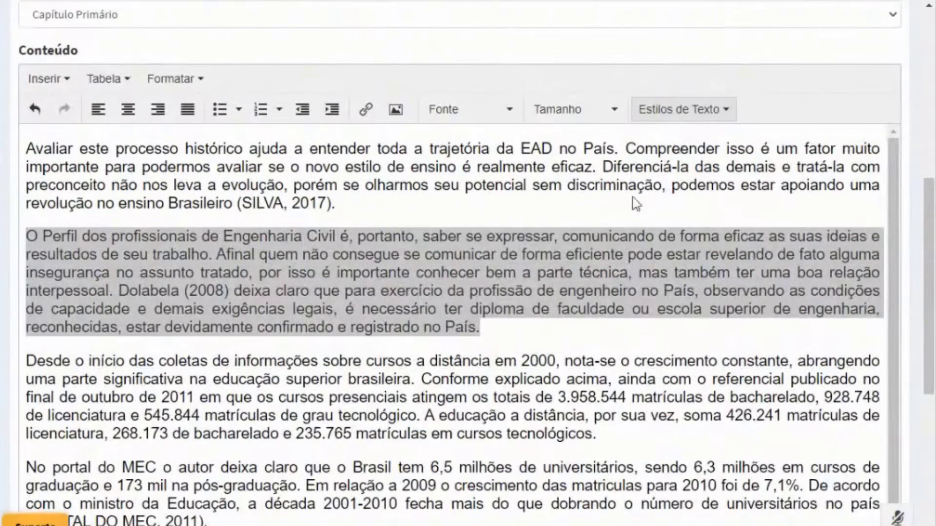
- Save the chapter and review its formatted text down to the end in the work's read-only chapter view
scroll(366, 393, down, 10)
scroll(366, 392, up, 15)
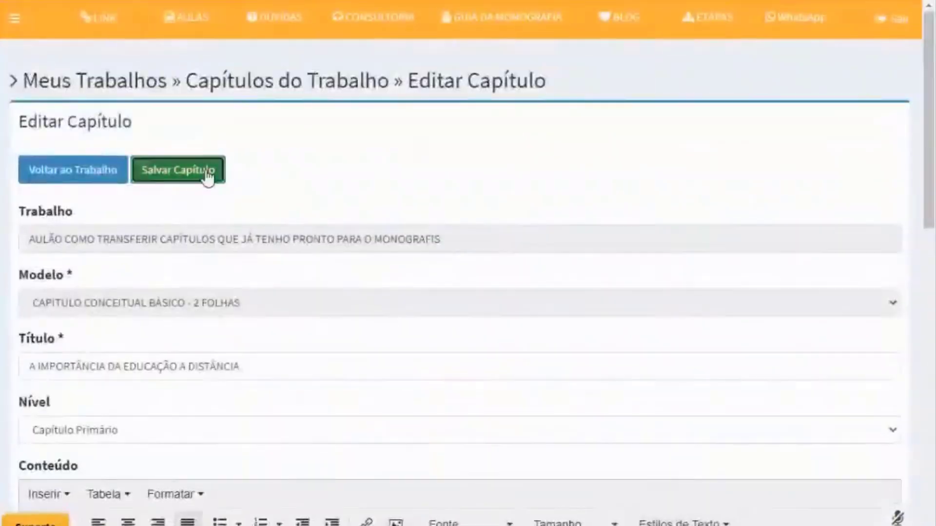
click(208, 176)
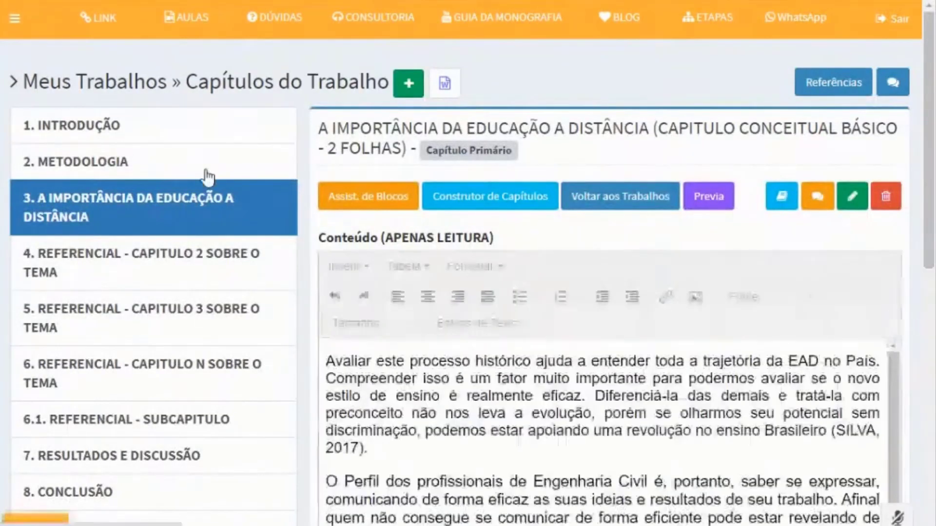
scroll(652, 195, down, 10)
scroll(453, 241, down, 10)
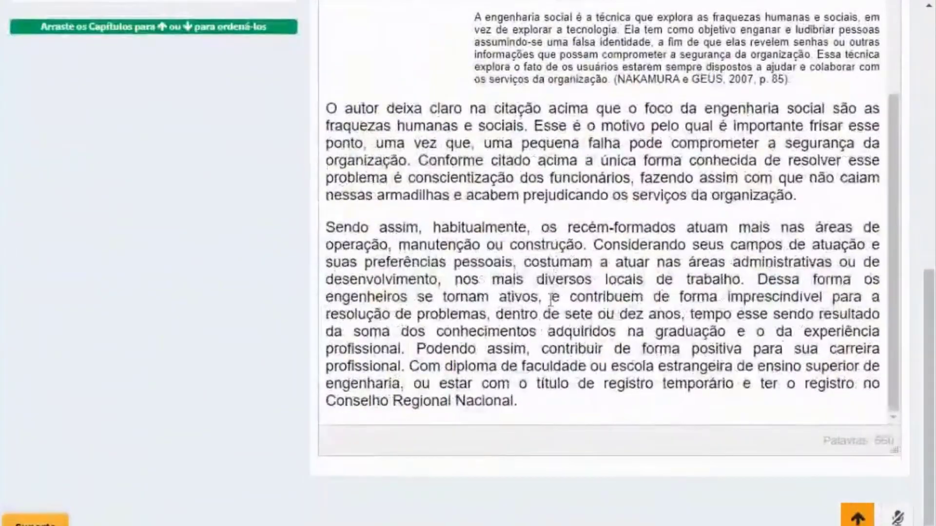
scroll(552, 241, up, 10)
scroll(314, 278, up, 10)
scroll(315, 278, up, 2)
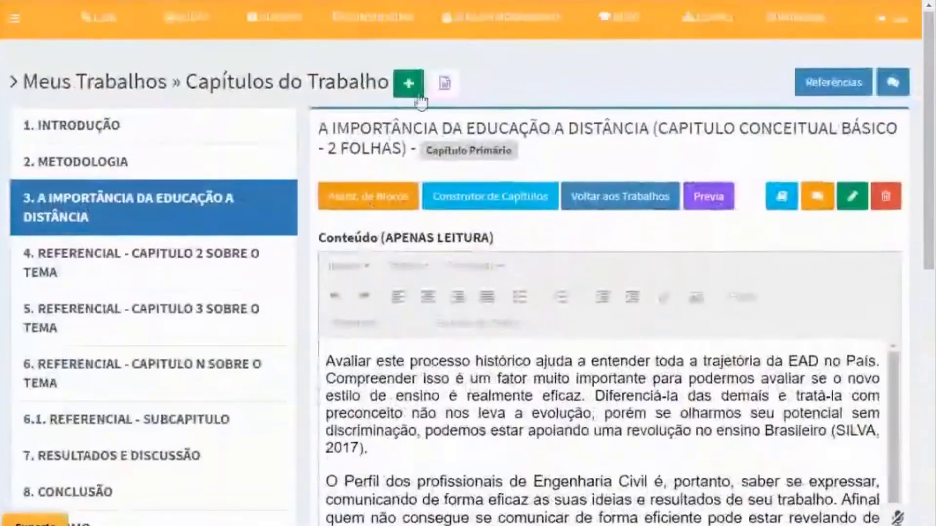
- Export the whole work as a Word document and open the downloaded file in Word, accepting the update of its fields
click(446, 85)
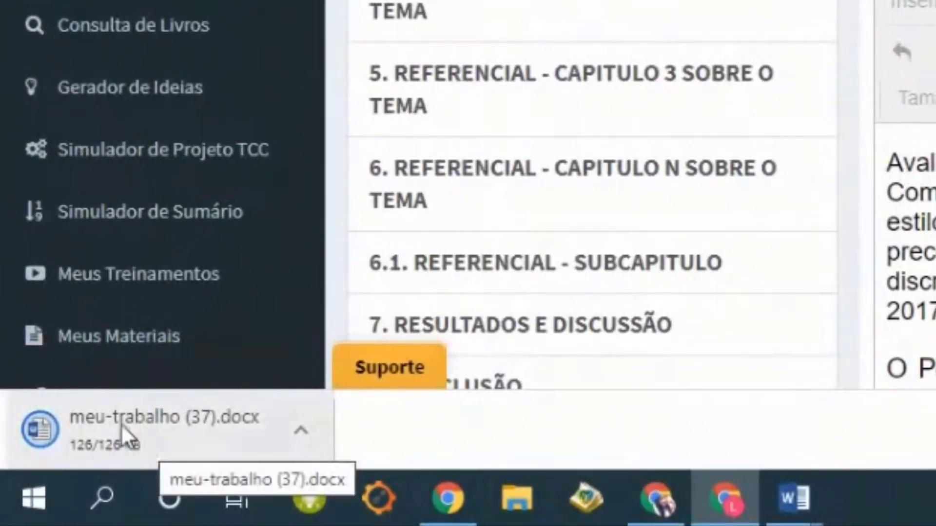
click(125, 437)
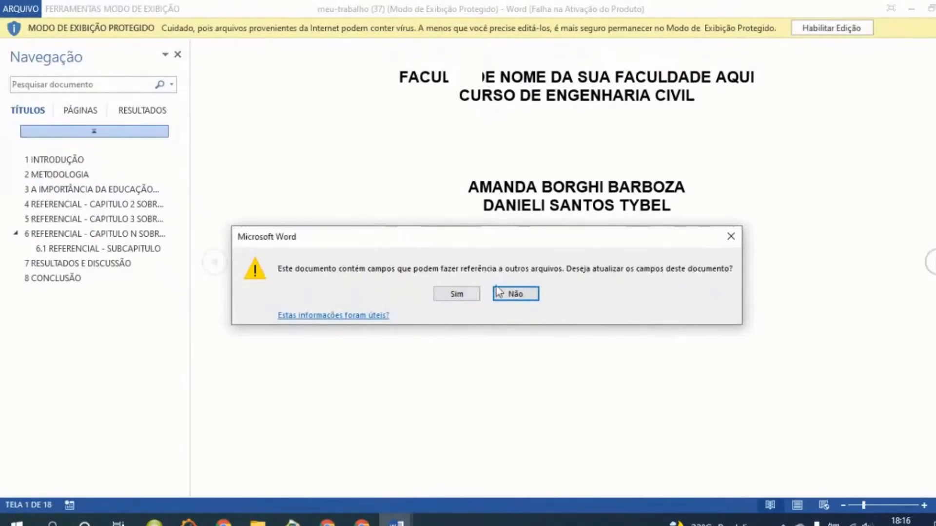
click(467, 294)
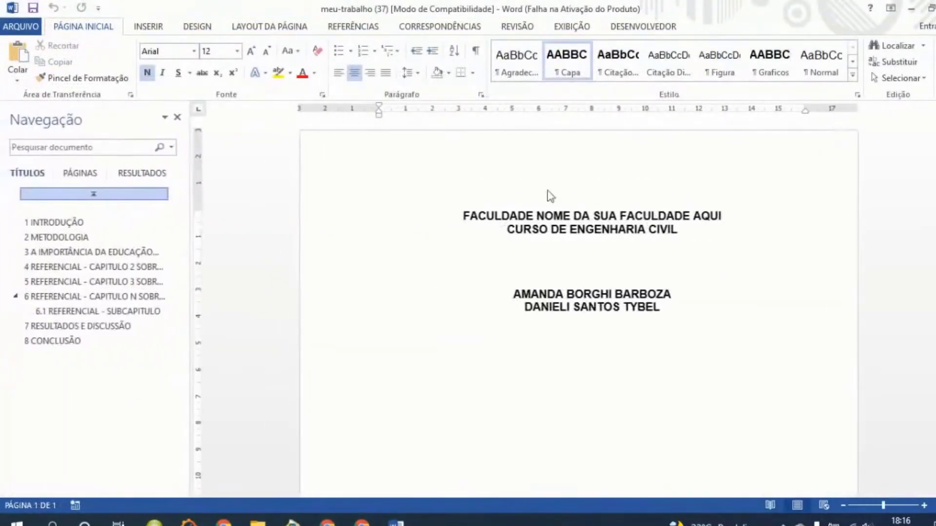
- Examine the exported document's front matter: the cover with the authors' names, title page, examining committee page and abstract
scroll(608, 195, down, 1)
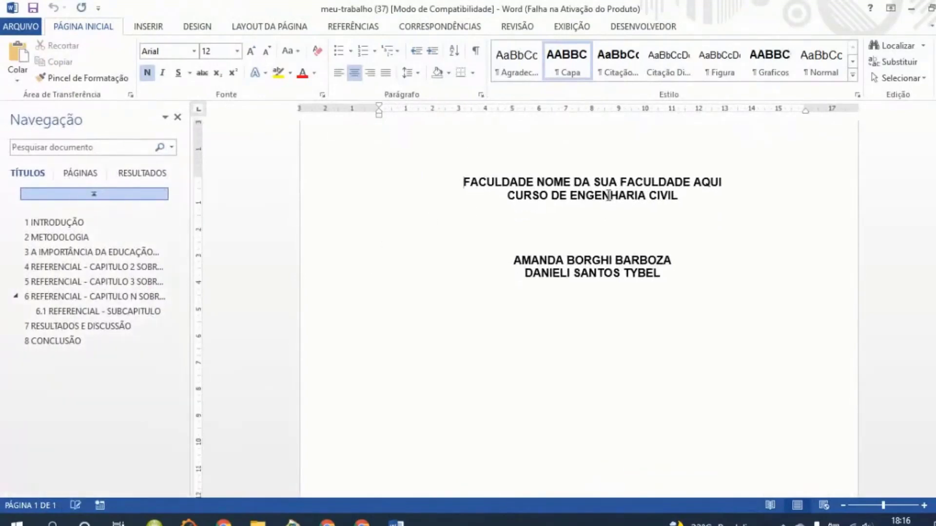
drag(513, 261, 654, 274)
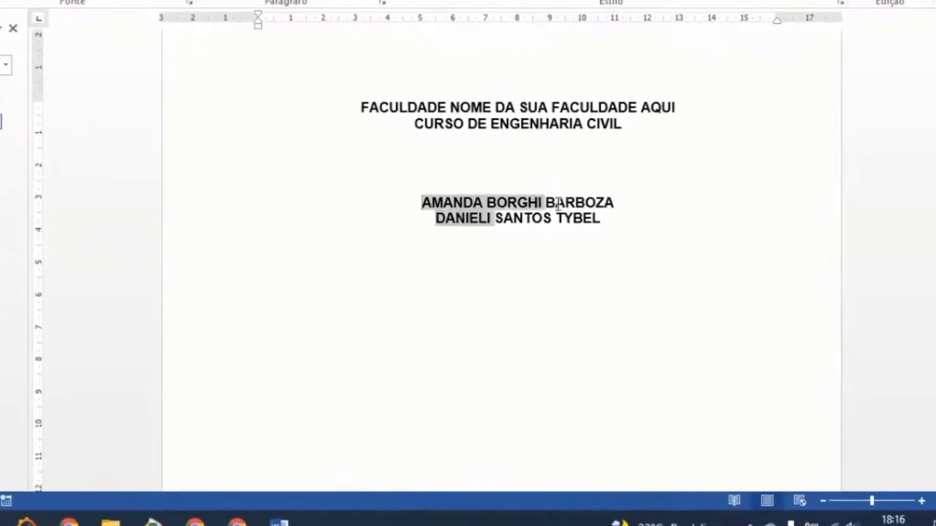
drag(584, 213, 593, 226)
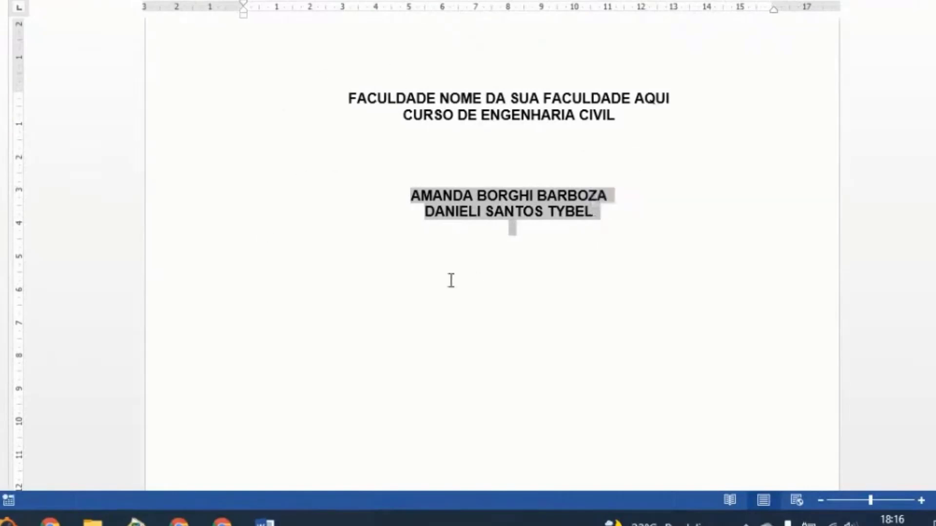
scroll(451, 280, down, 6)
scroll(505, 257, down, 12)
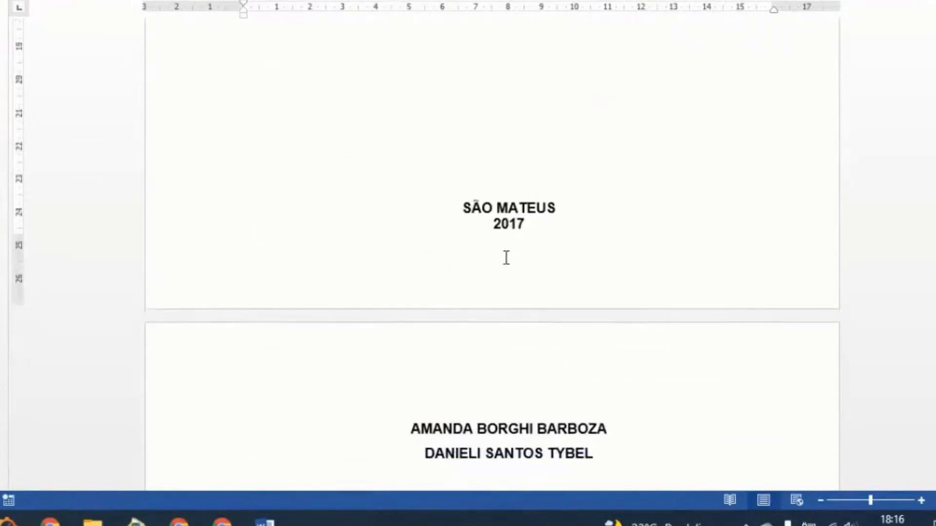
scroll(408, 212, down, 20)
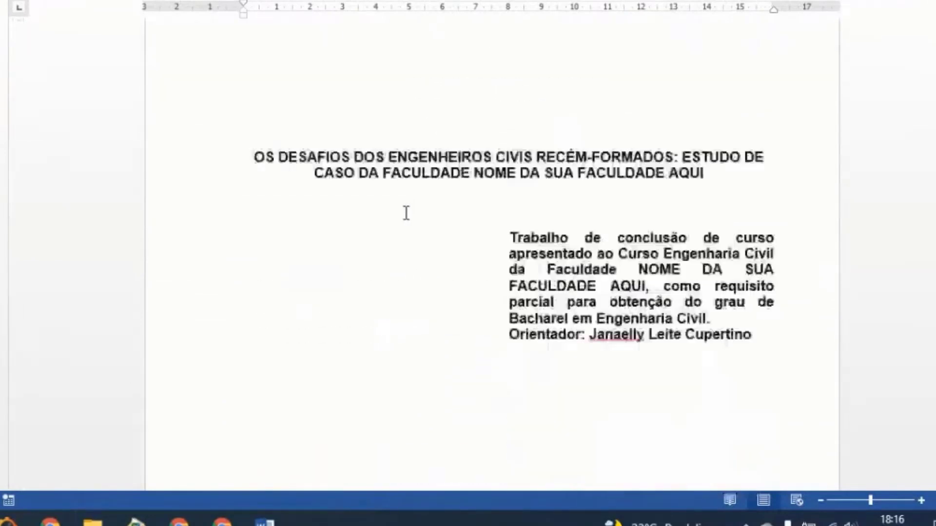
scroll(378, 230, down, 20)
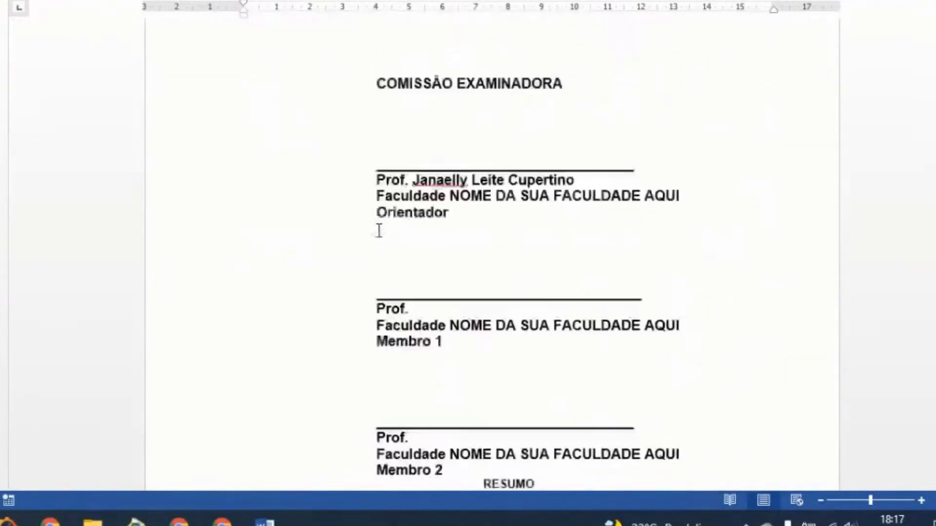
scroll(376, 232, down, 20)
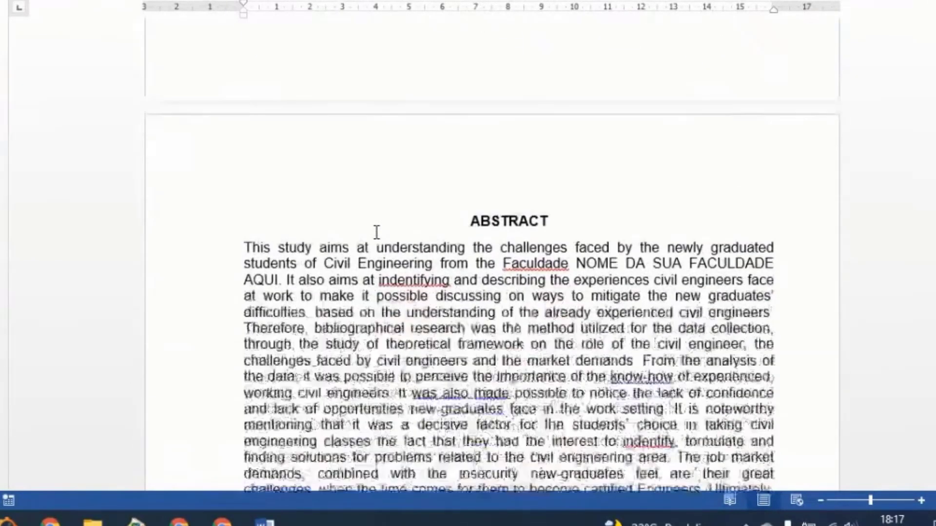
- Update the entire "SUMARIO" table of contents in the exported document, refreshing its entries as well as its page numbers, and check its entries
scroll(455, 212, up, 1)
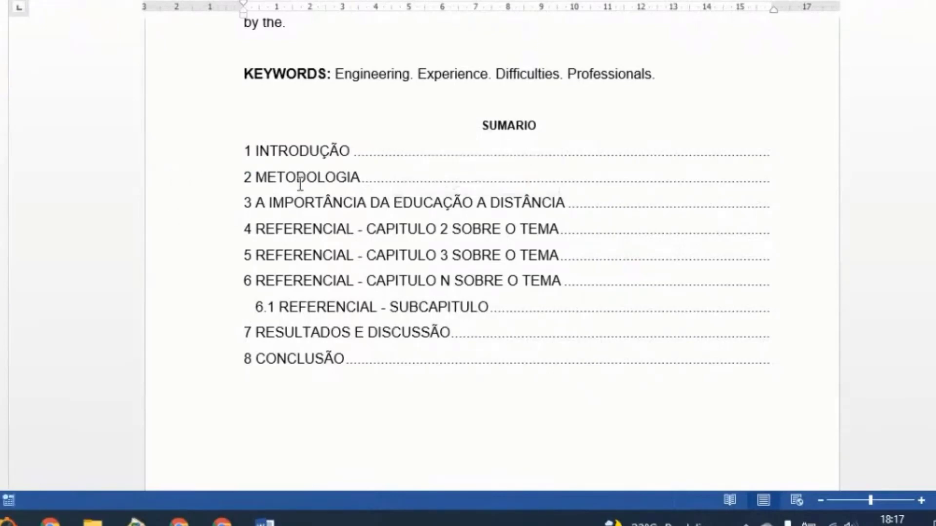
click(297, 152)
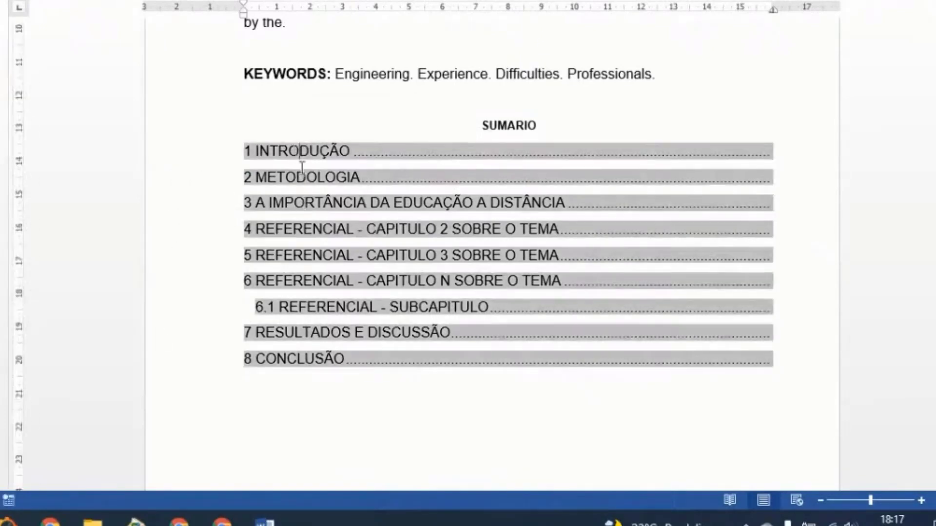
right_click(300, 154)
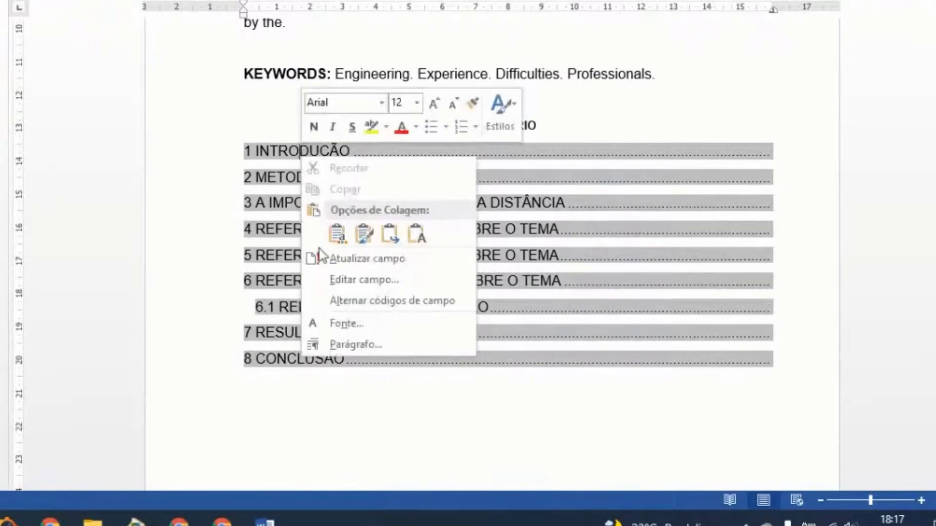
click(341, 259)
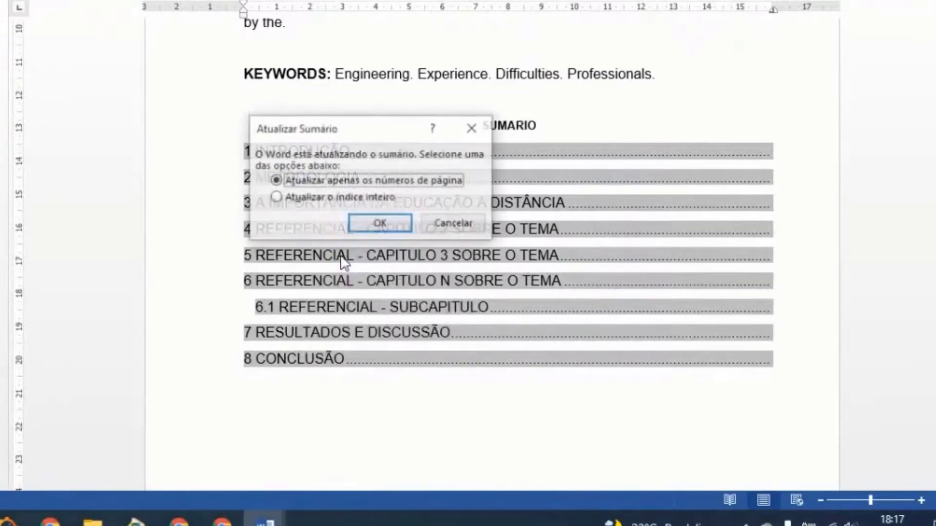
click(318, 201)
click(351, 225)
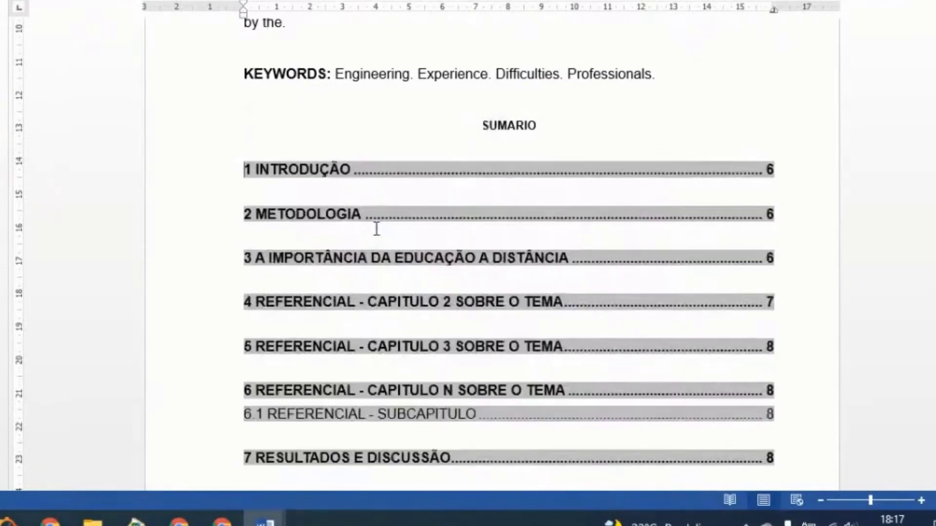
scroll(344, 174, down, 3)
scroll(419, 286, down, 3)
scroll(447, 307, up, 5)
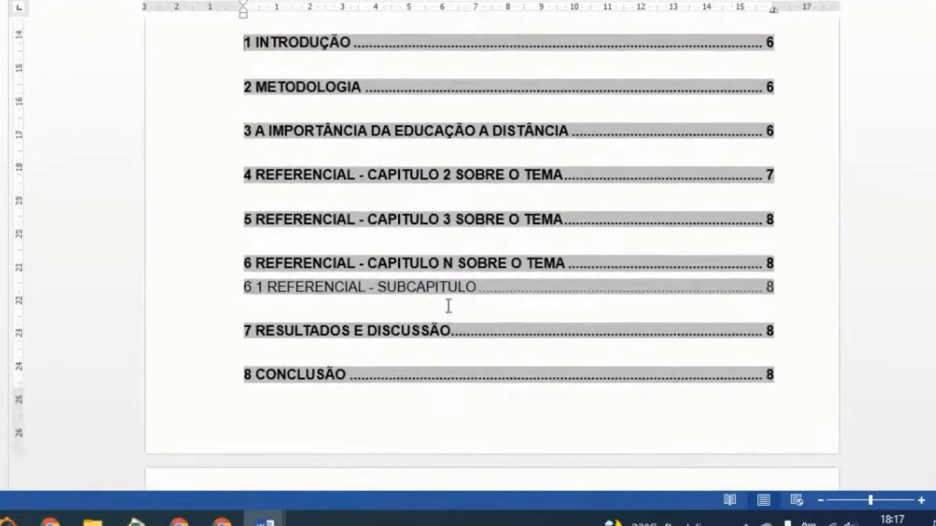
click(371, 101)
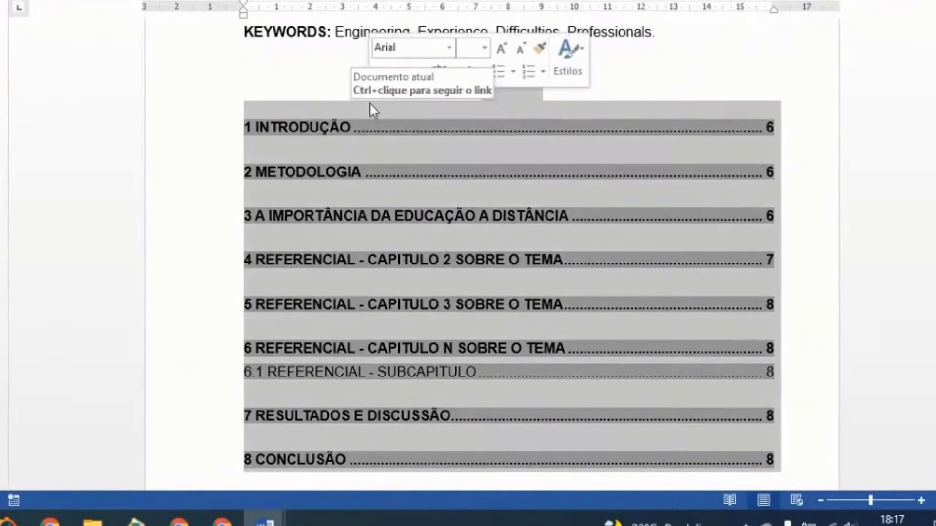
scroll(312, 183, down, 1)
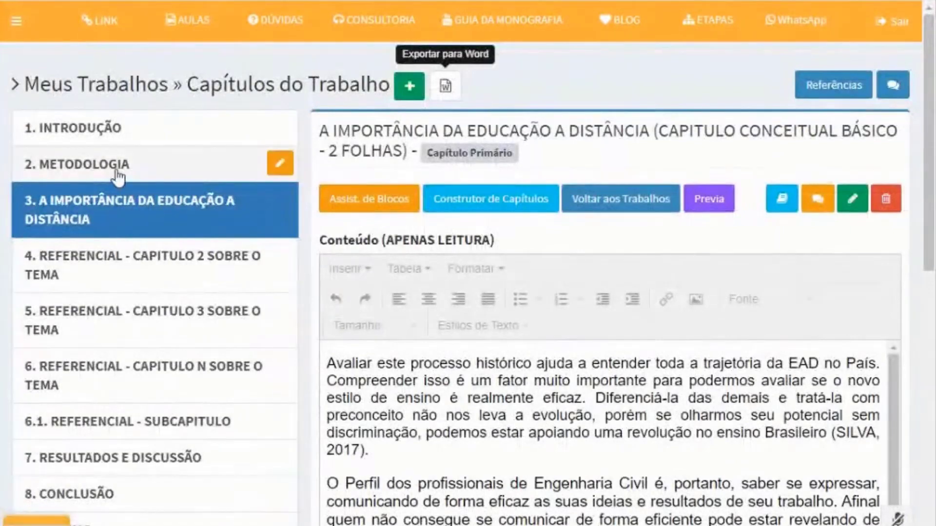
- Look over the work's chapter list in Monografis to compare it with the table of contents in the exported document
scroll(101, 271, down, 3)
scroll(117, 393, up, 3)
scroll(117, 394, up, 1)
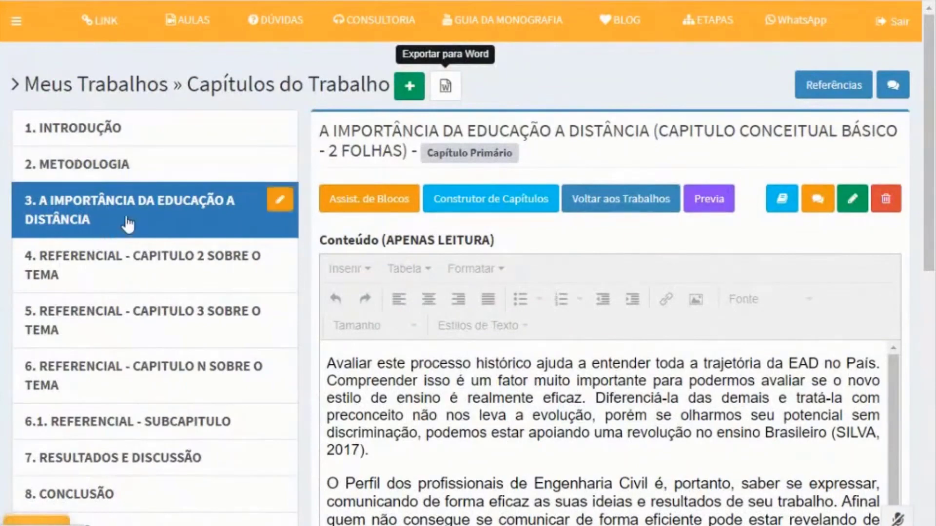
scroll(165, 219, down, 2)
scroll(189, 266, up, 2)
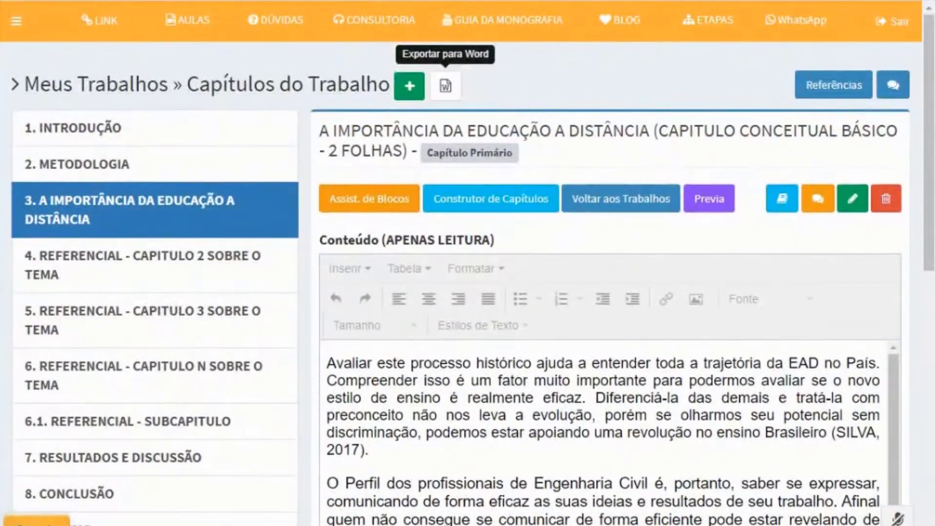
- Return to the exported Word document and delete the "SUMARIO" heading together with its whole table of contents
mouse_move(273, 522)
click(421, 475)
scroll(380, 312, up, 2)
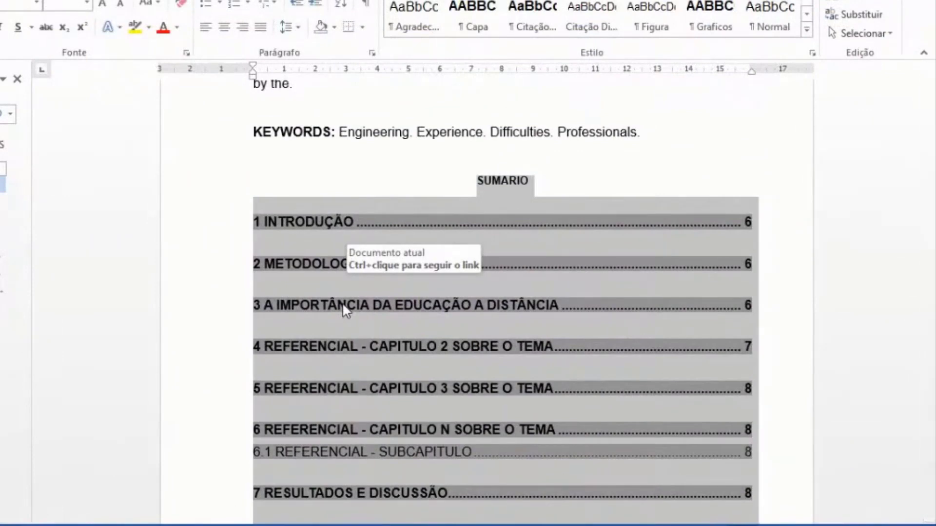
click(303, 159)
scroll(651, 319, down, 5)
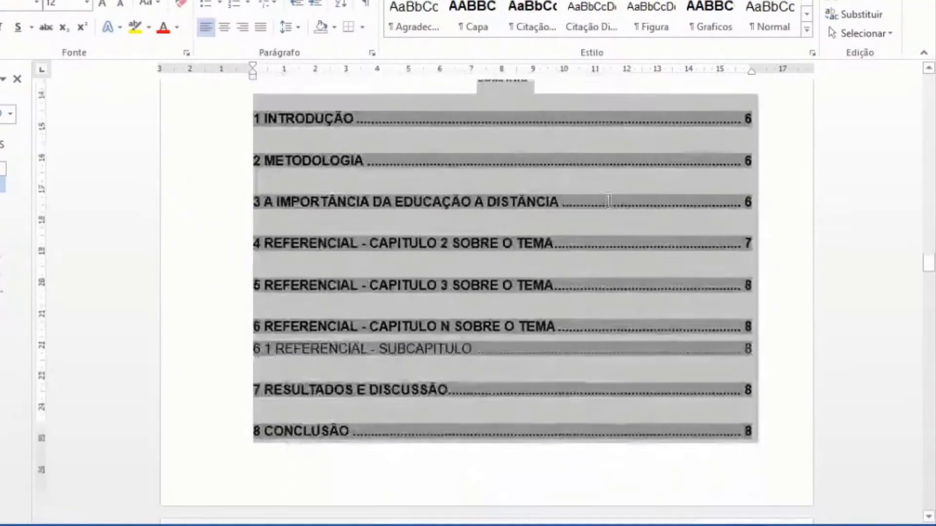
drag(651, 320, 669, 349)
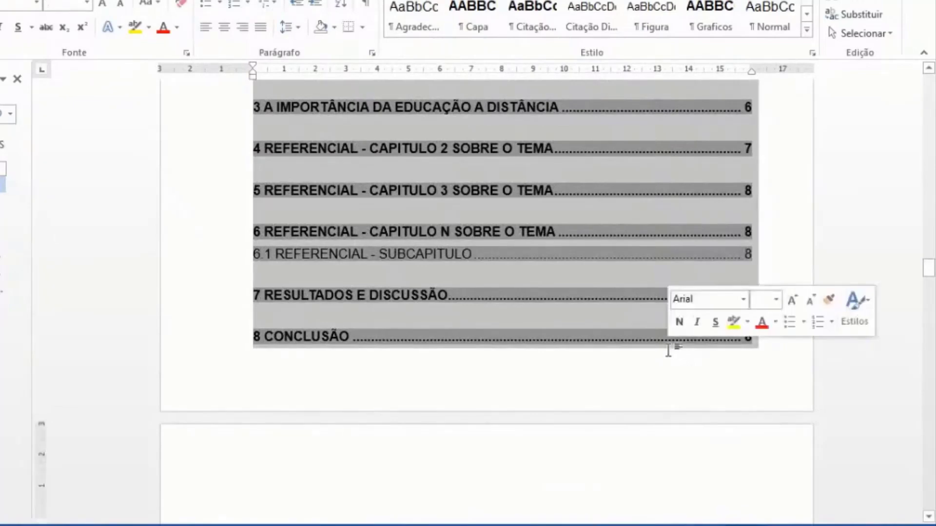
key(Delete)
- Examine the exported chapter "A IMPORTÂNCIA DA EDUCAÇÃO A DISTÂNCIA", checking its headings, paragraph indents and indented long citation
scroll(383, 355, up, 3)
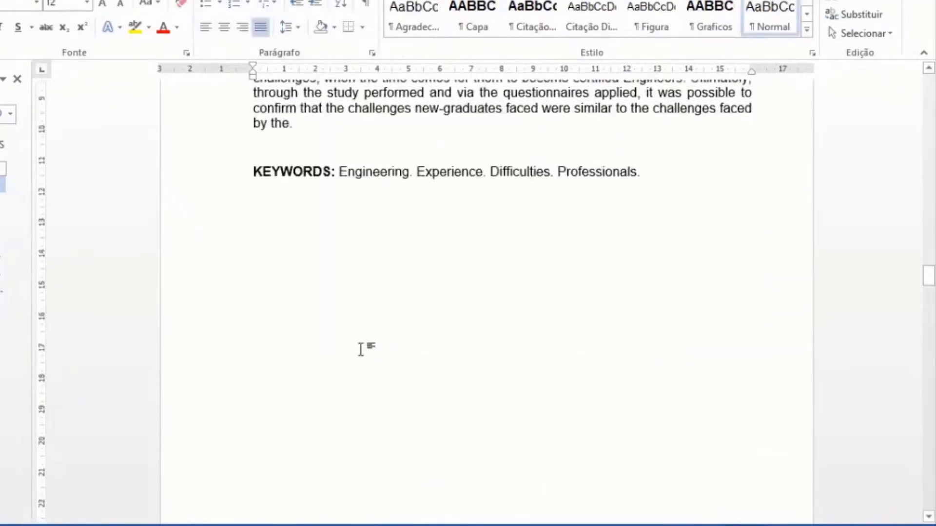
scroll(370, 322, down, 2)
scroll(292, 205, down, 7)
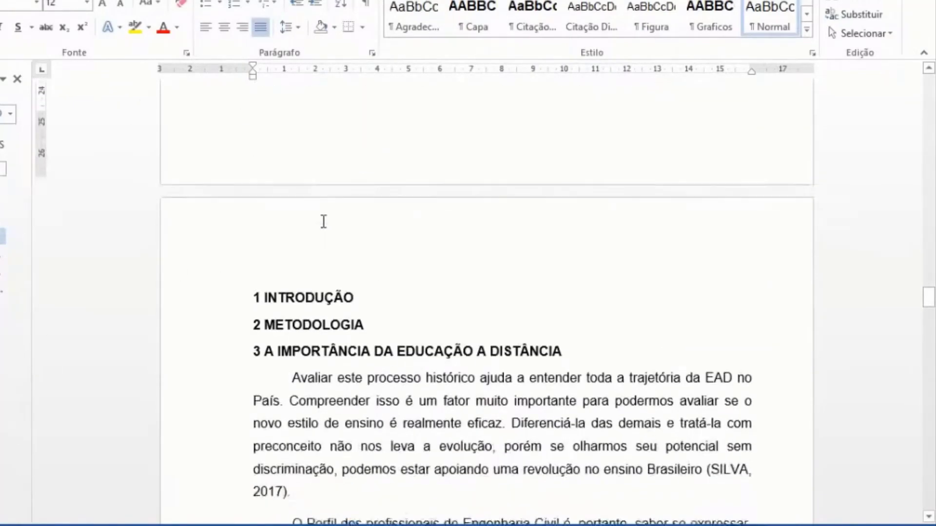
scroll(323, 222, down, 6)
scroll(333, 253, up, 4)
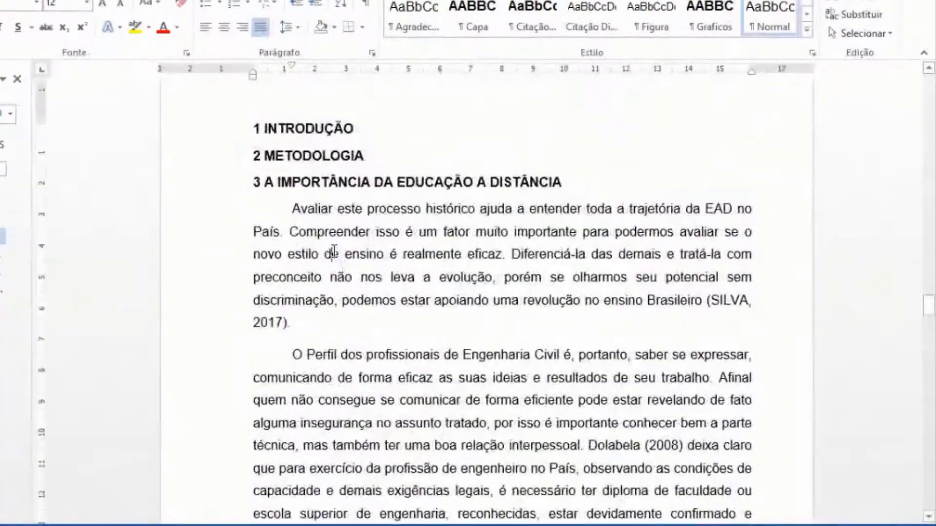
scroll(411, 194, down, 1)
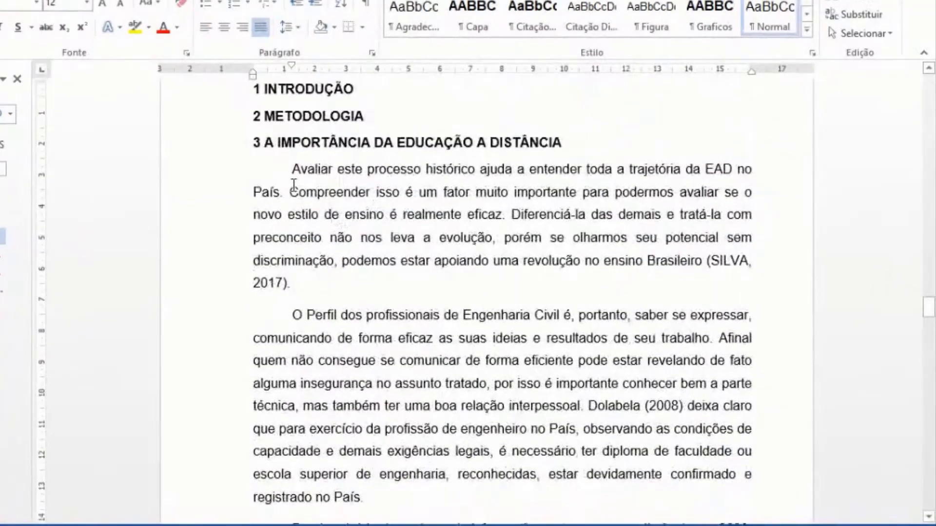
click(225, 155)
scroll(354, 260, down, 9)
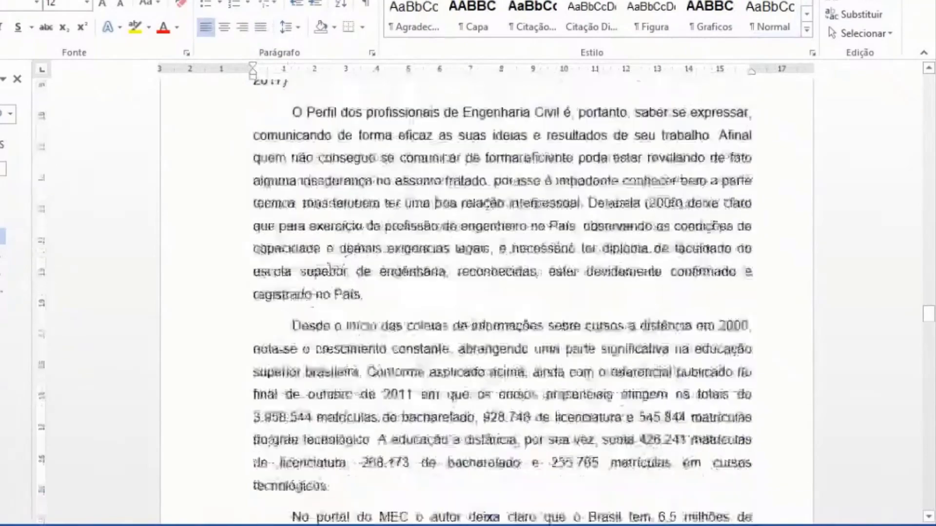
scroll(376, 273, down, 19)
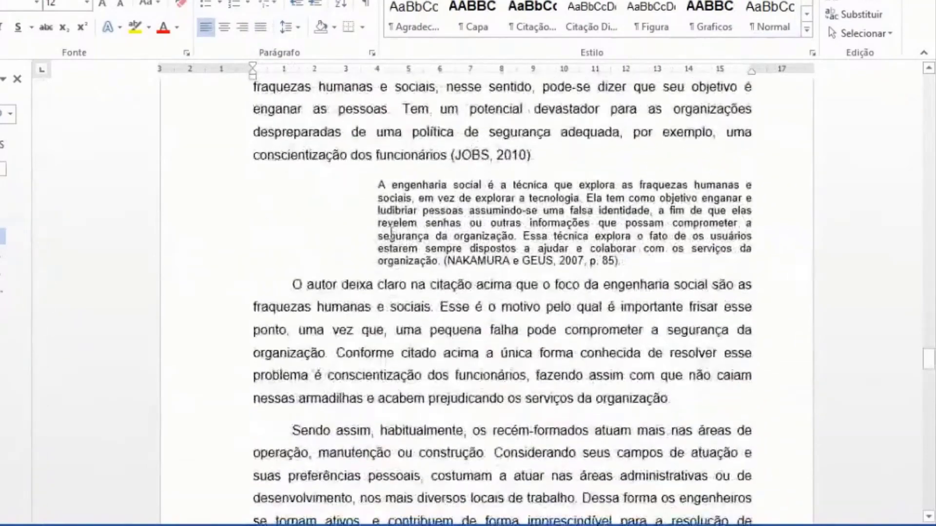
click(375, 215)
scroll(321, 224, down, 4)
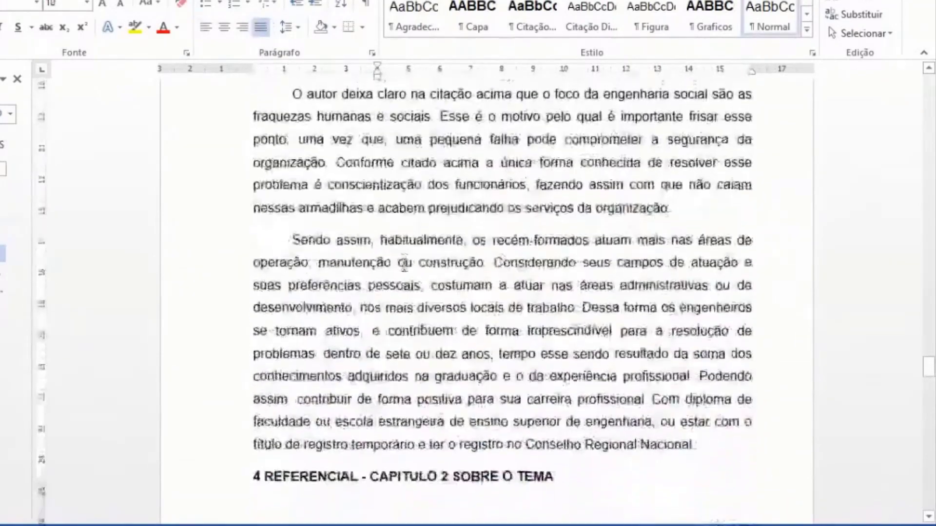
scroll(420, 267, up, 6)
scroll(420, 267, up, 5)
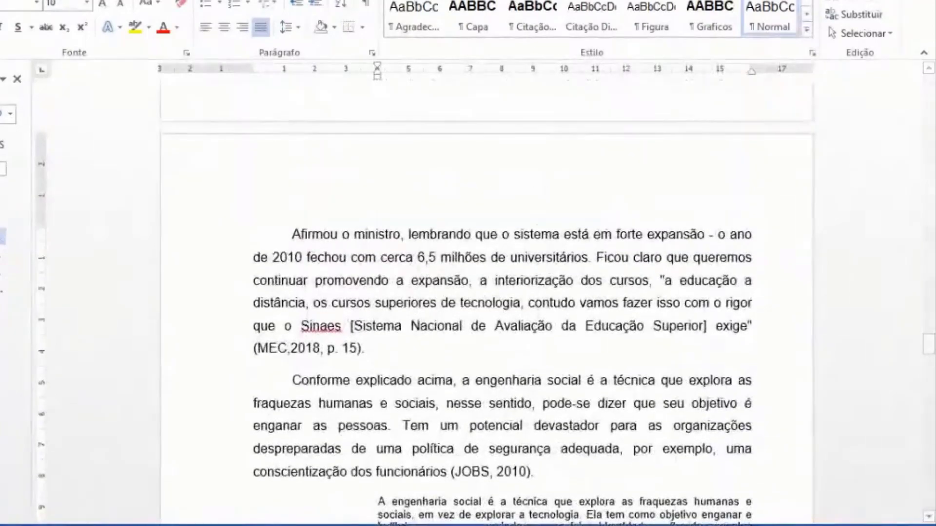
- Compare the original Word chapter with the formatted version in "meu-trabalho (37)", reviewing the latter's paragraphs and long citation
mouse_move(272, 524)
click(261, 507)
scroll(429, 299, up, 15)
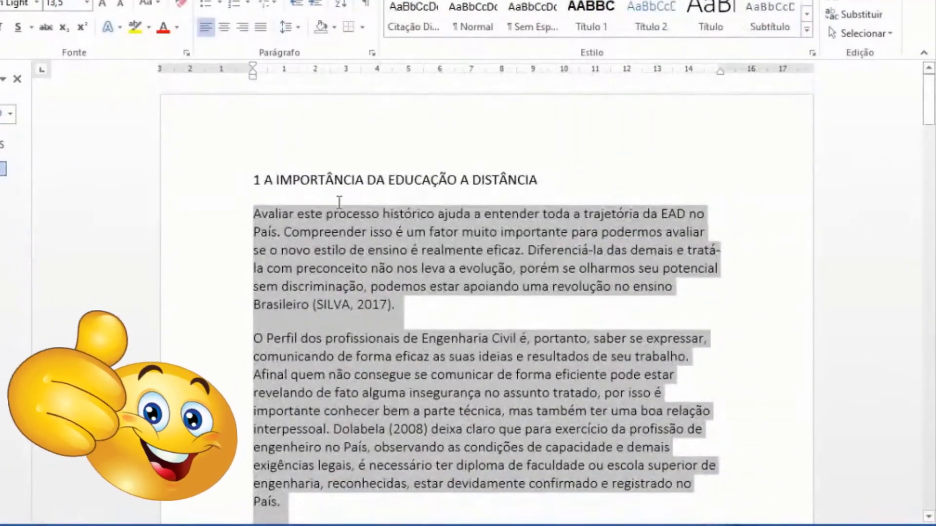
mouse_move(272, 524)
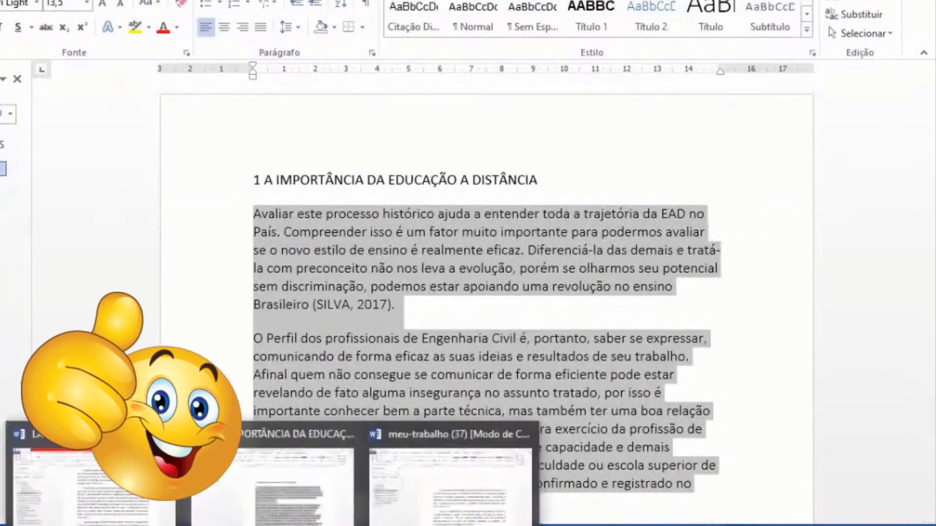
click(377, 491)
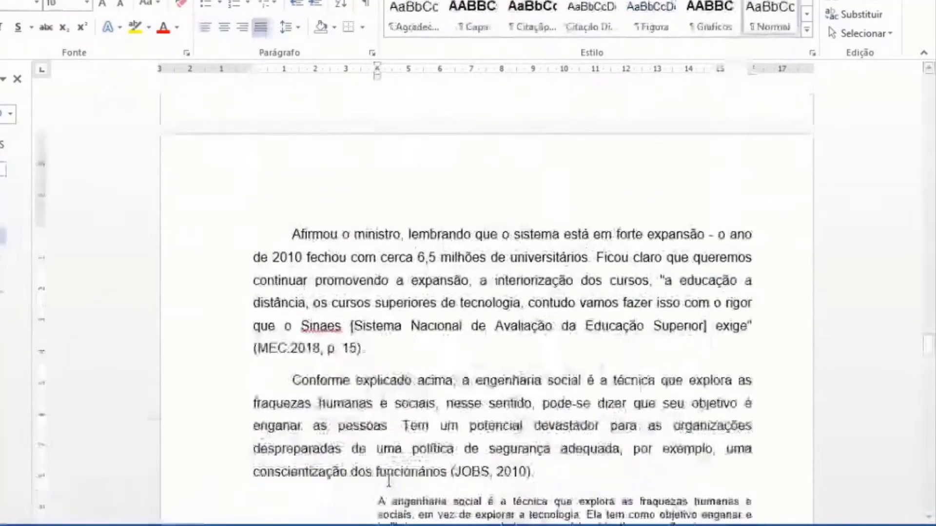
scroll(501, 248, up, 8)
scroll(500, 248, up, 4)
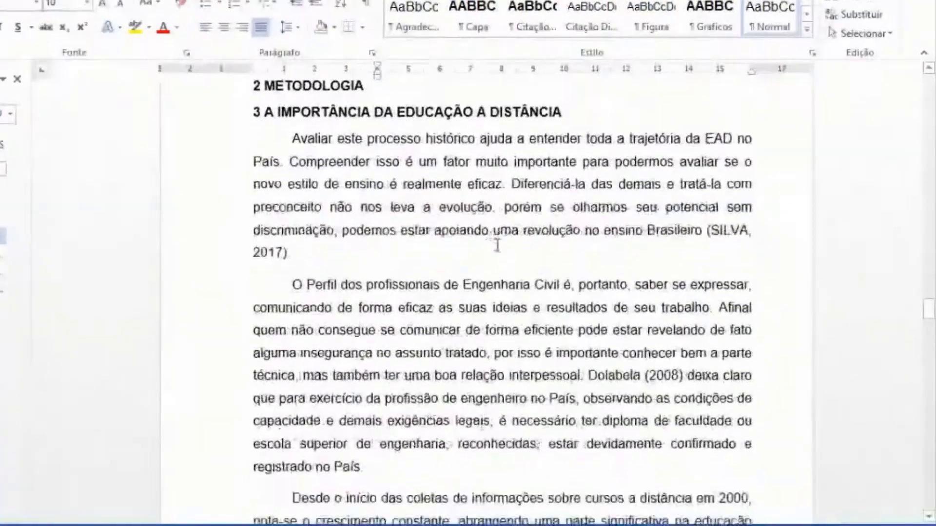
scroll(492, 253, down, 10)
scroll(442, 289, down, 8)
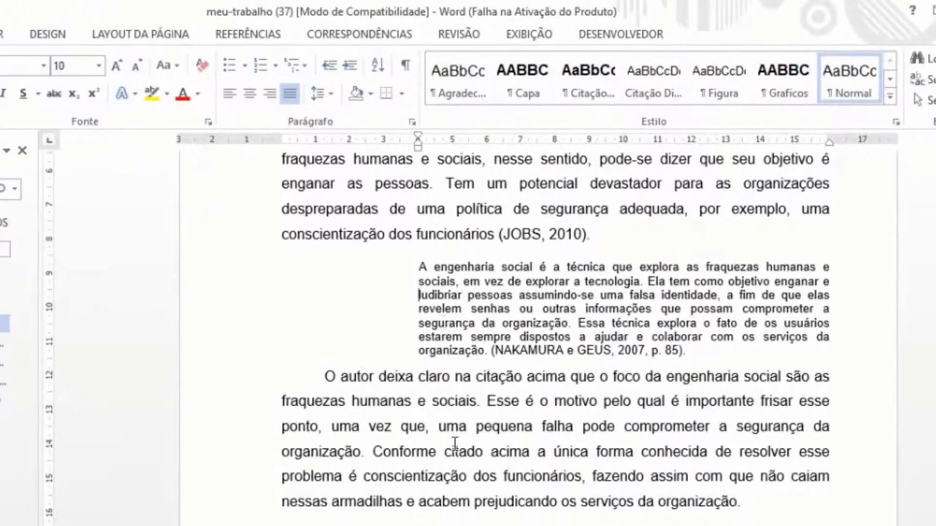
scroll(536, 376, up, 6)
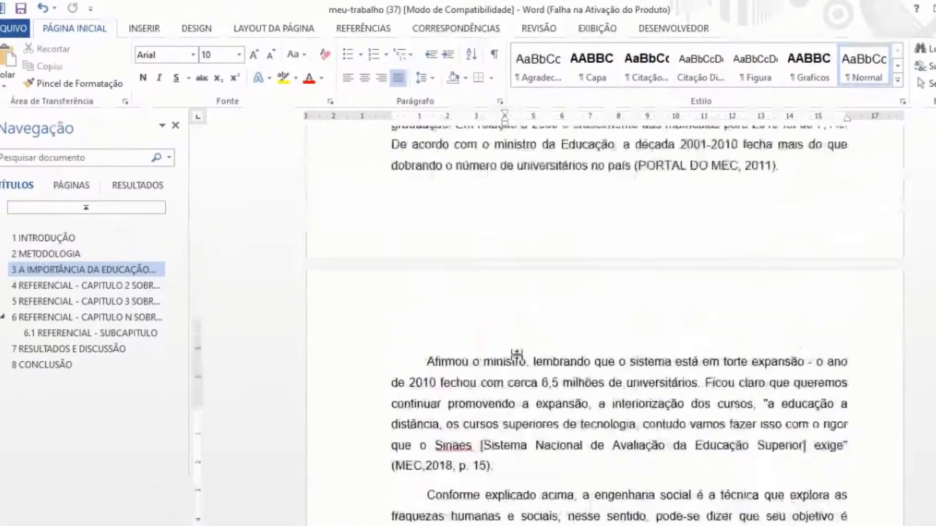
scroll(517, 355, up, 12)
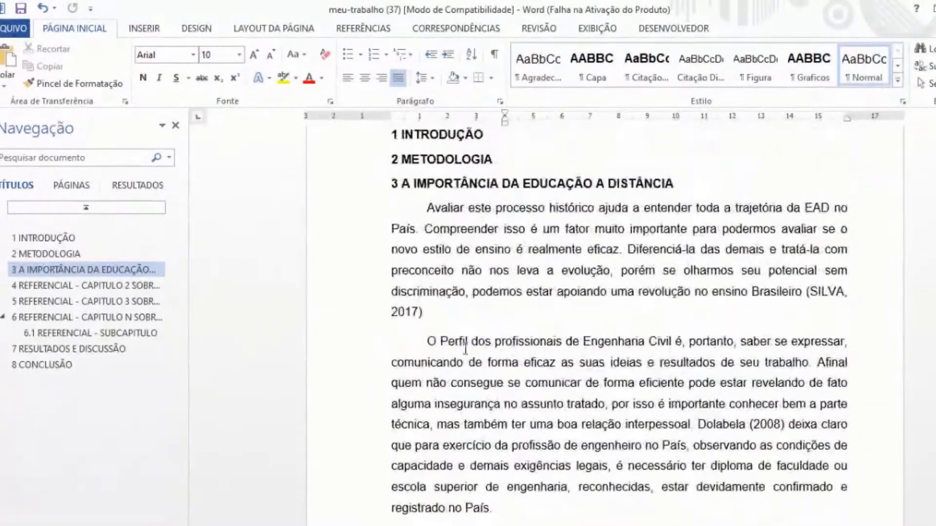
- Modify the Normal style of the exported document to use the Times New Roman font
click(463, 235)
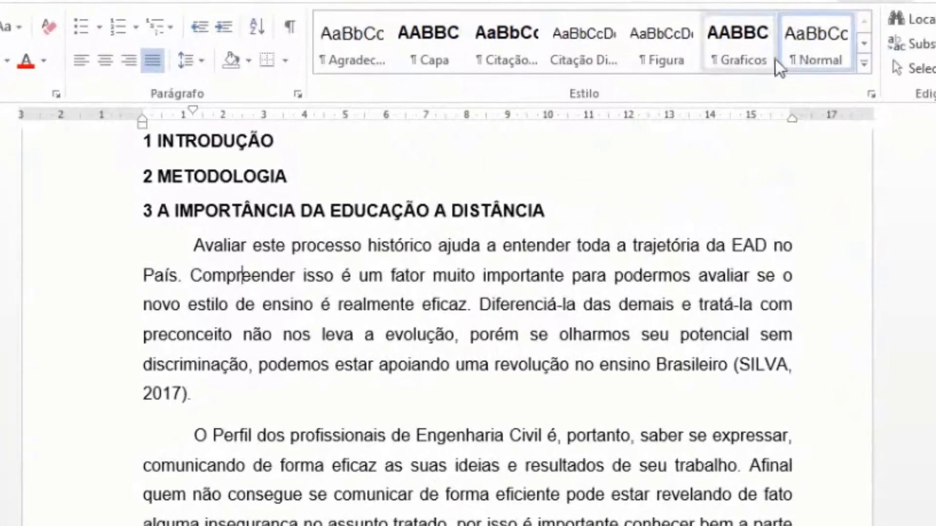
scroll(503, 344, up, 3)
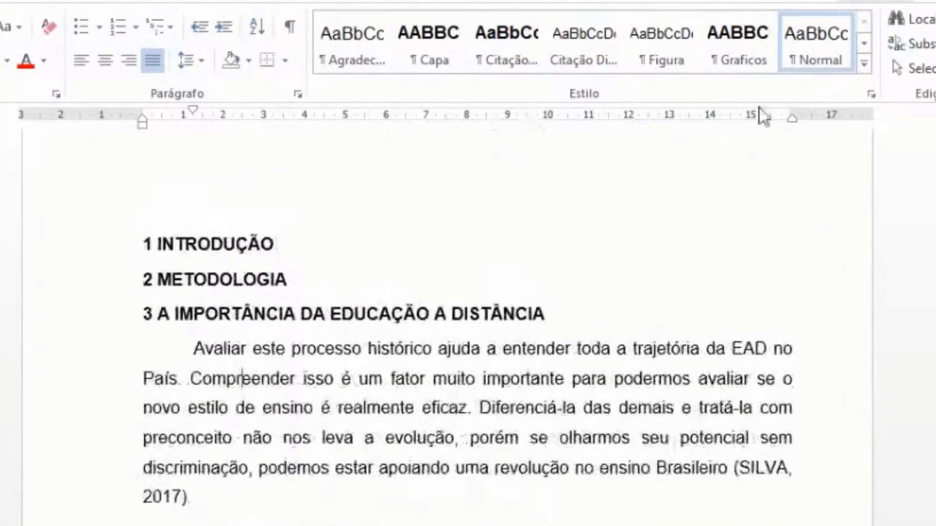
scroll(258, 383, down, 10)
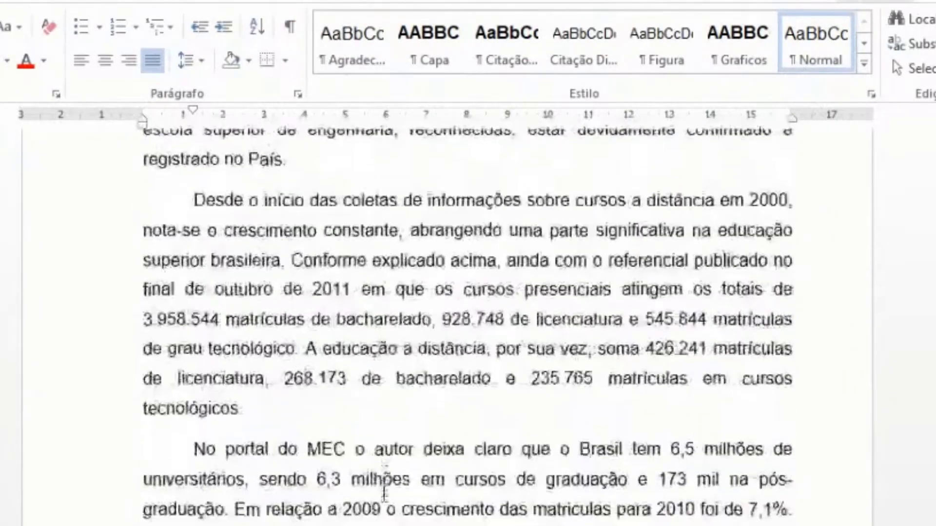
scroll(381, 506, up, 15)
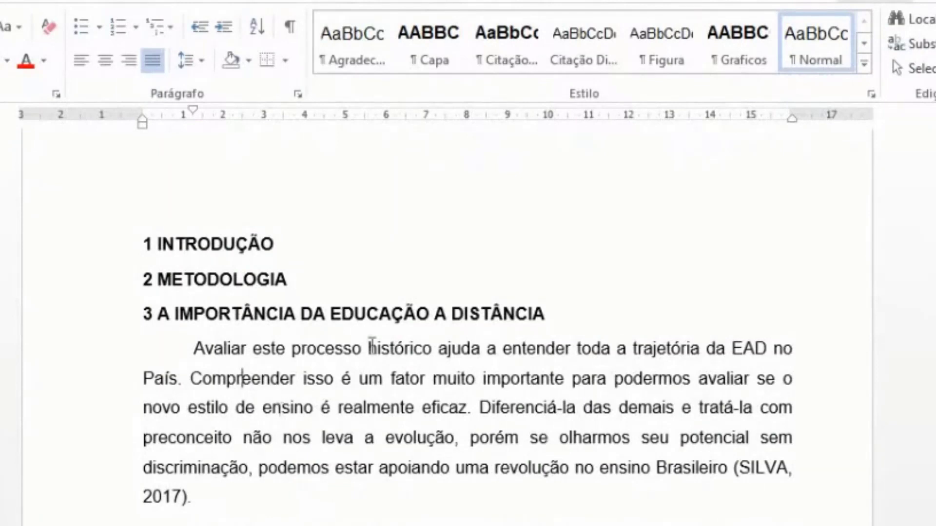
right_click(805, 51)
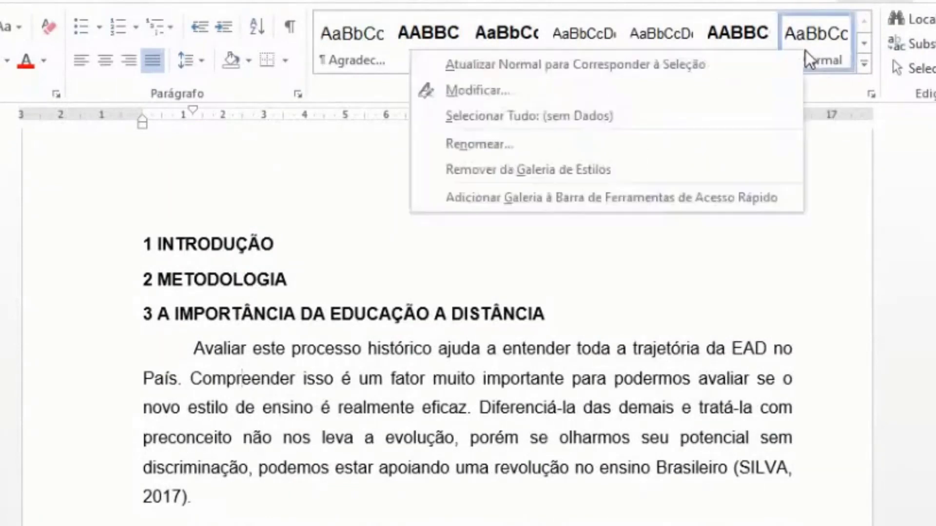
click(517, 93)
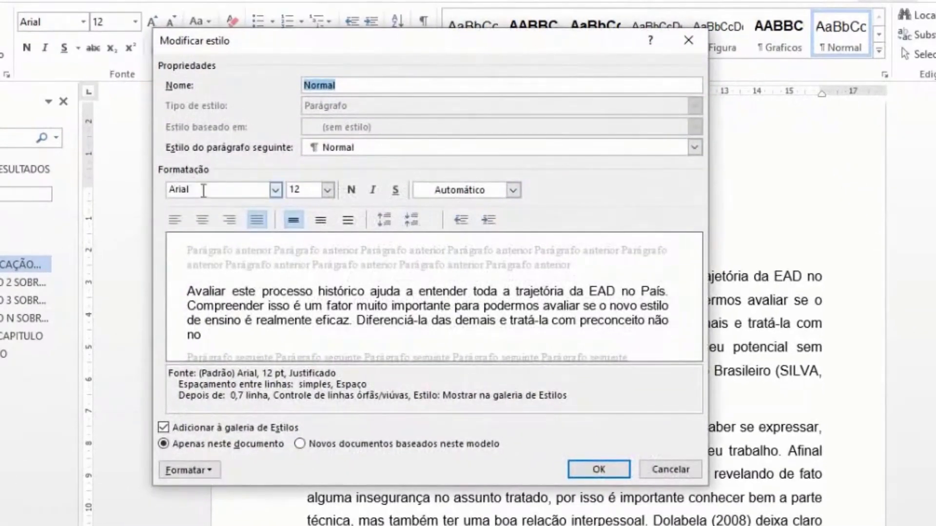
click(276, 189)
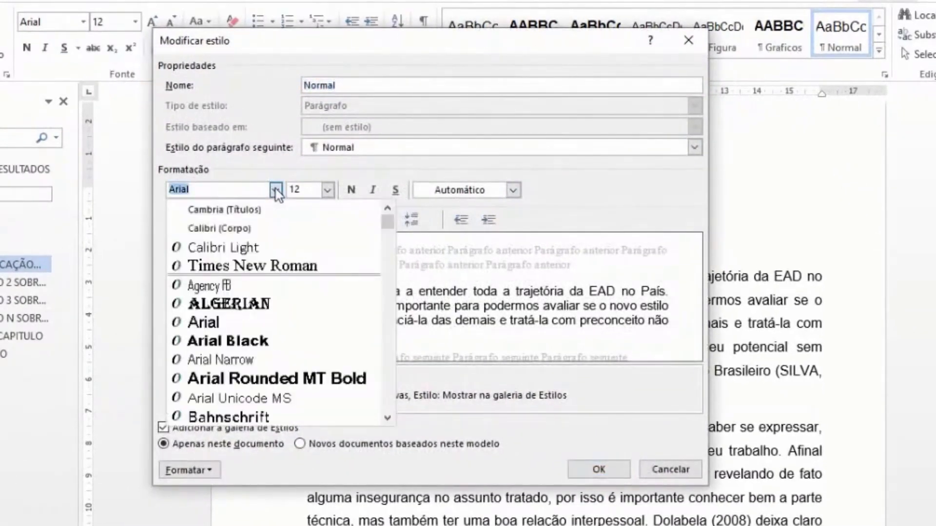
click(276, 265)
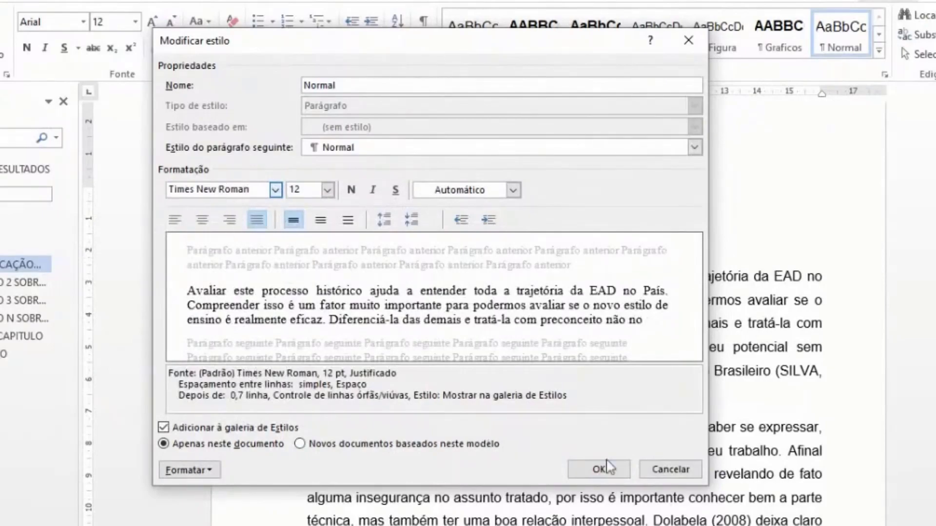
click(599, 469)
- Examine the headings, body paragraphs, abstract and long citation throughout the exported document for the Normal style's font change
scroll(449, 208, down, 6)
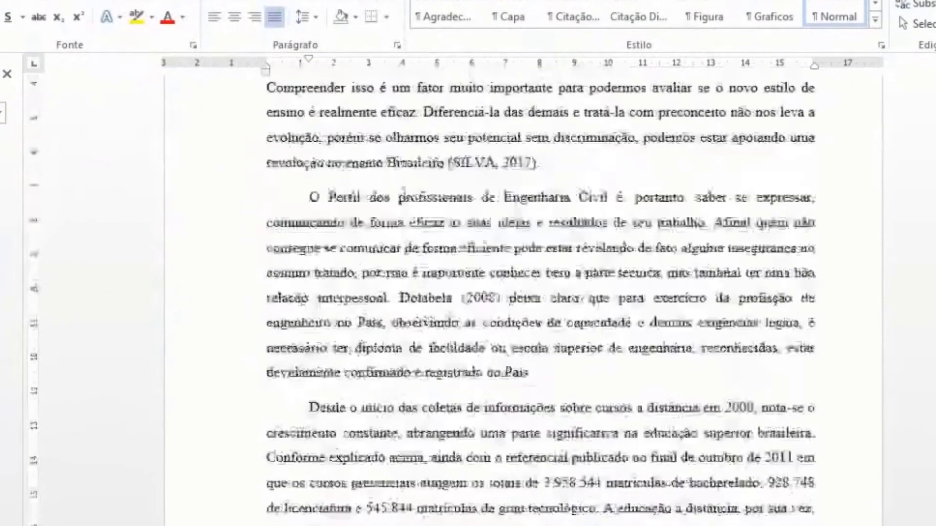
scroll(501, 347, up, 5)
scroll(349, 233, down, 1)
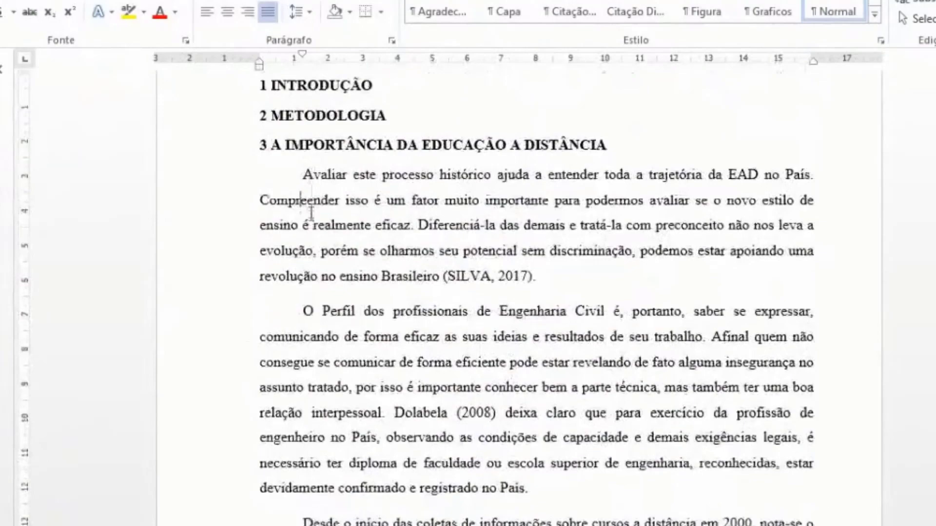
scroll(310, 204, down, 4)
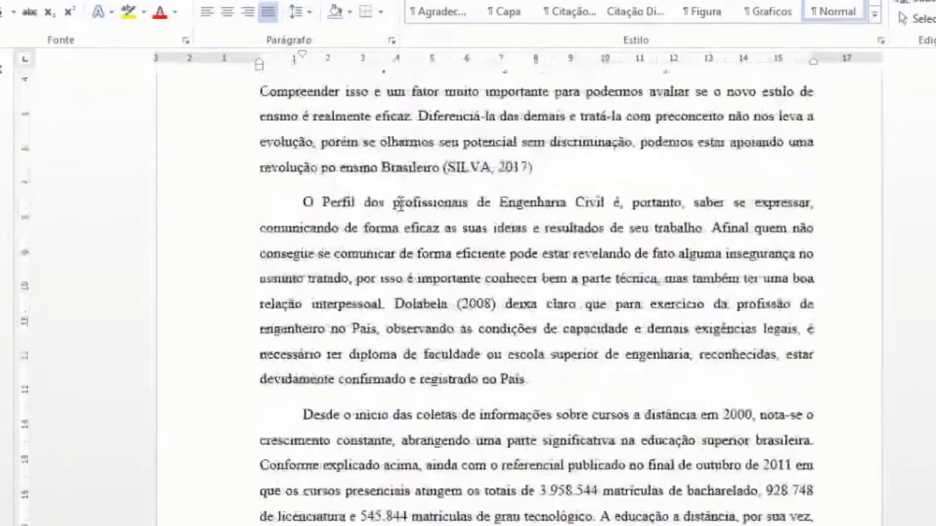
scroll(370, 226, up, 10)
scroll(369, 228, up, 4)
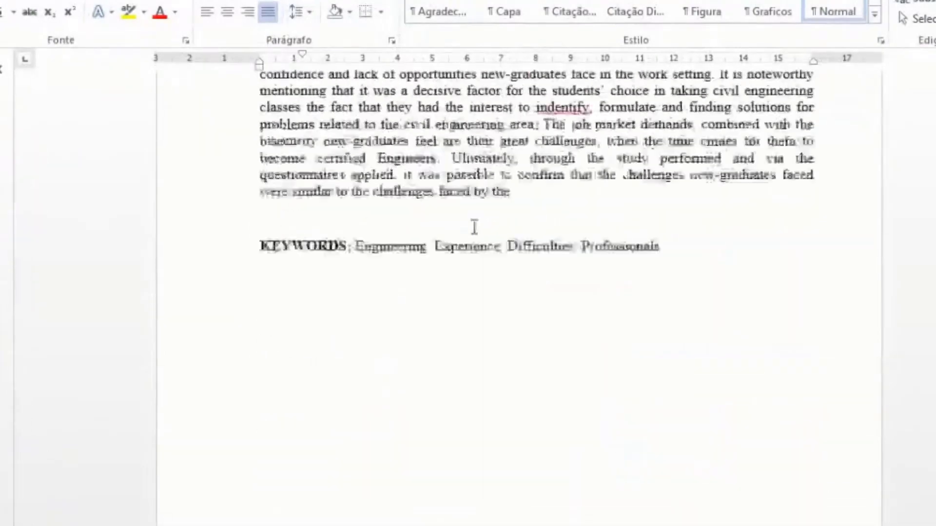
scroll(399, 263, down, 6)
scroll(399, 265, down, 18)
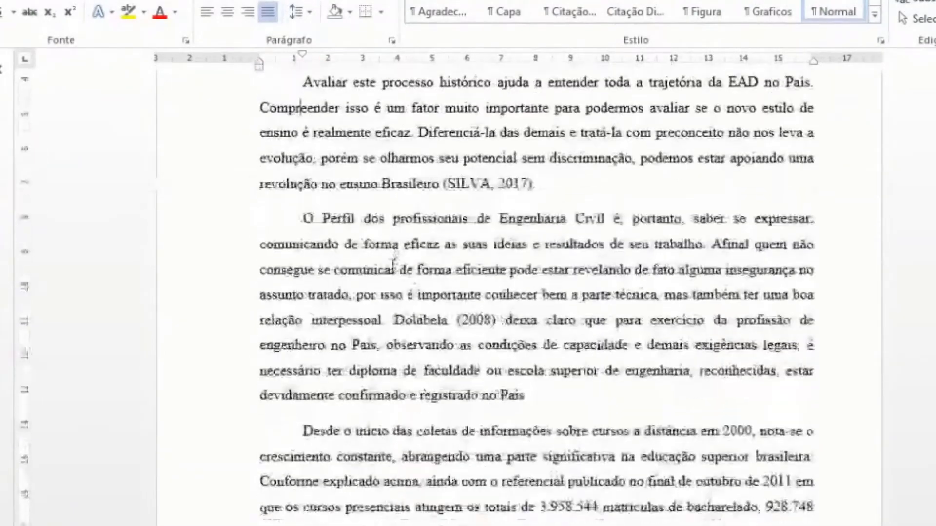
scroll(391, 267, down, 4)
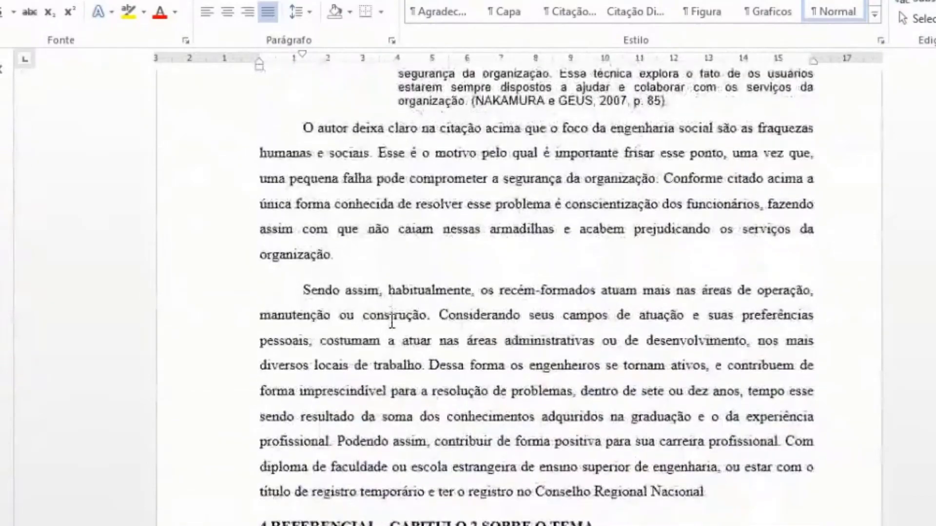
scroll(391, 322, up, 1)
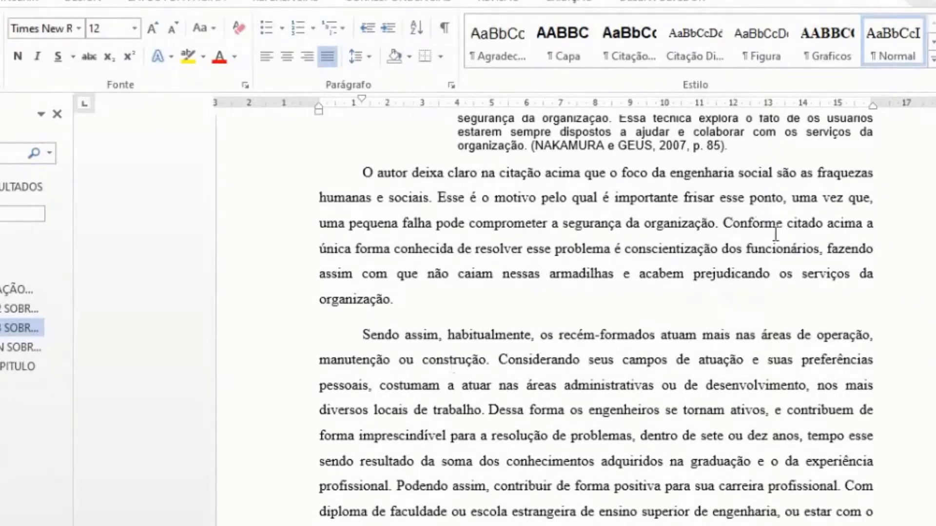
scroll(775, 234, up, 3)
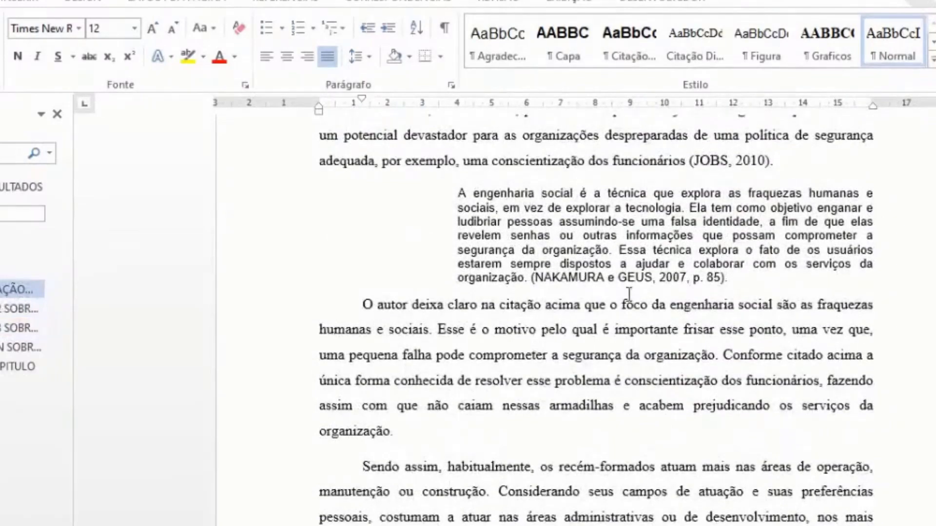
scroll(404, 445, up, 8)
scroll(541, 350, up, 15)
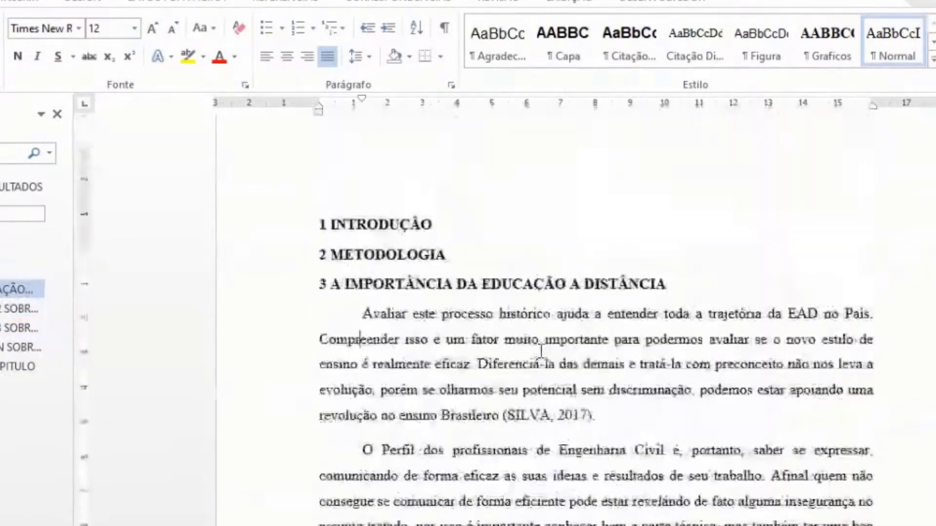
scroll(542, 316, down, 10)
scroll(524, 336, down, 10)
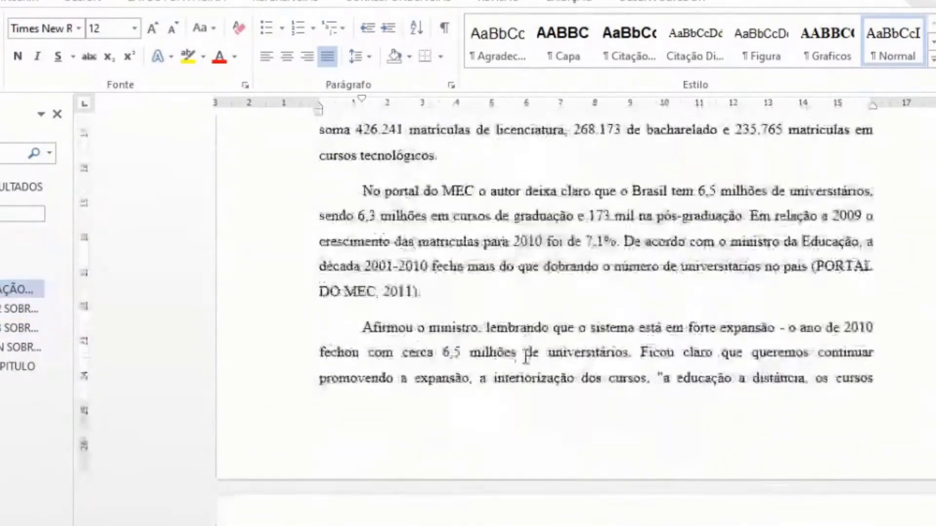
scroll(359, 265, up, 5)
- Find the chapter "2 CONHECENDO A LARINGE" in the original Word document and check it against the Monografis chapter list
triple_click(413, 248)
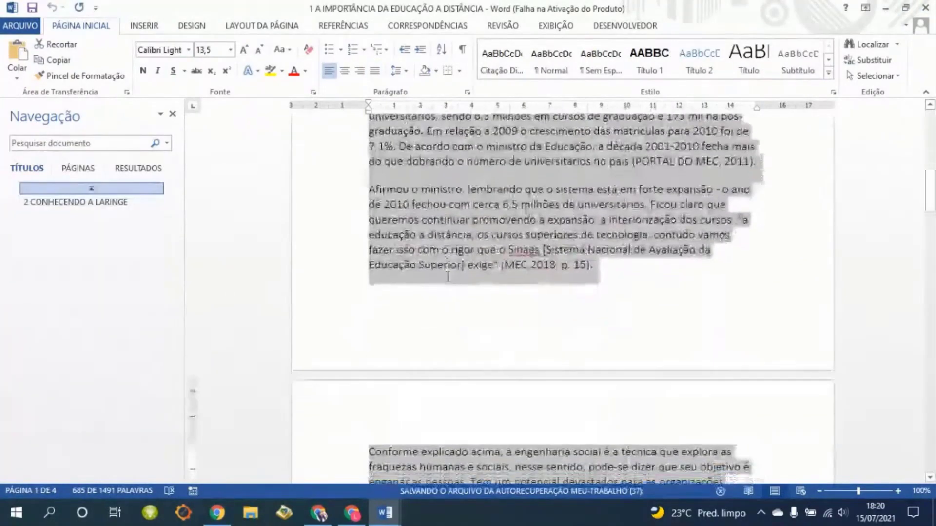
scroll(441, 288, down, 15)
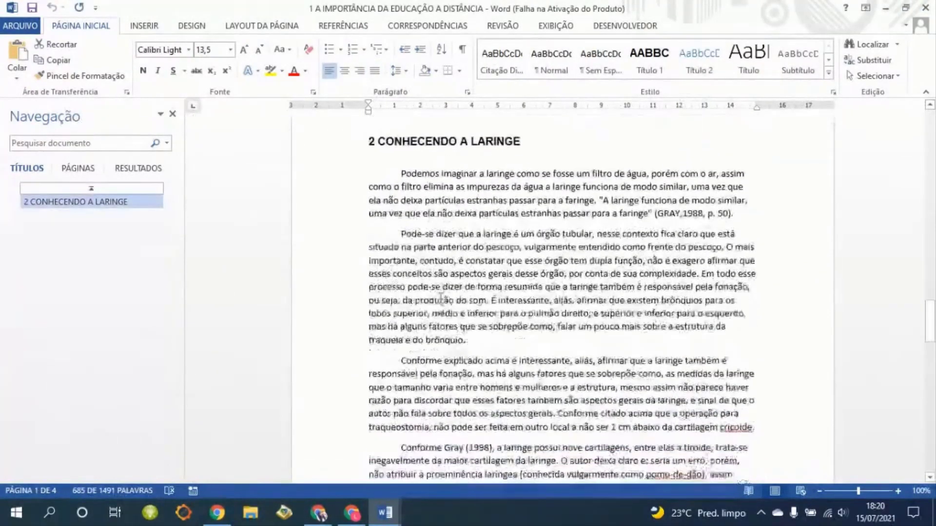
scroll(433, 338, up, 1)
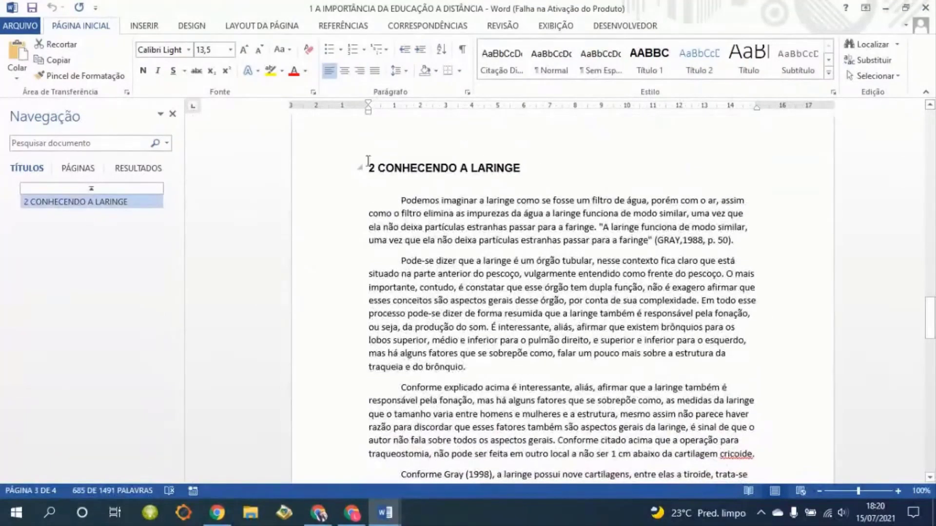
mouse_move(352, 512)
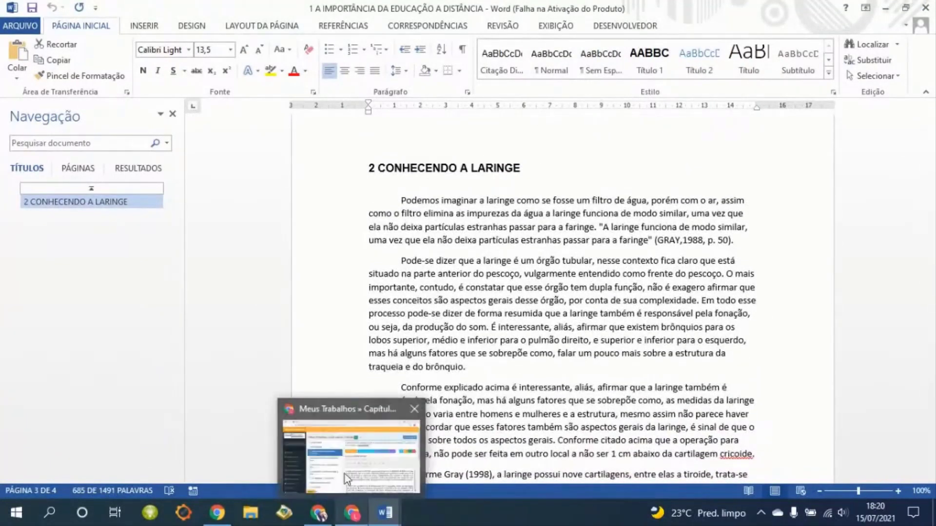
click(346, 462)
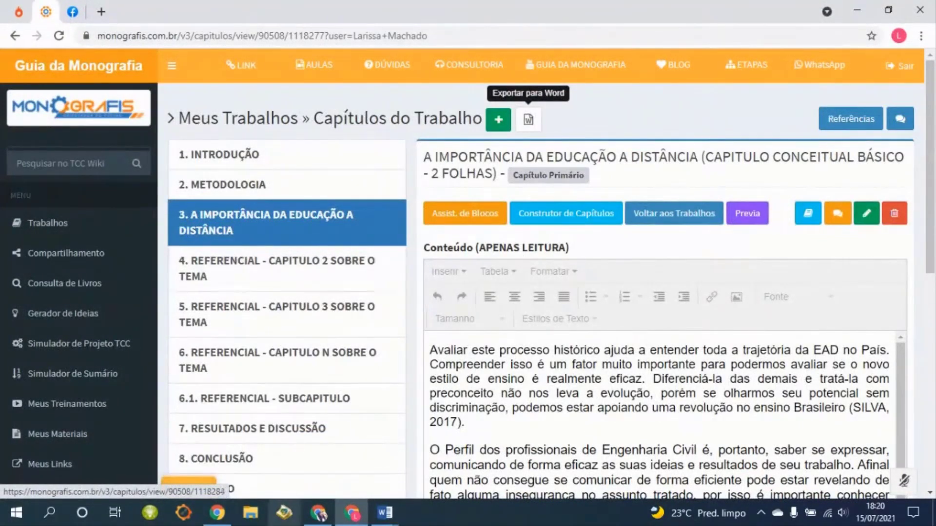
mouse_move(390, 515)
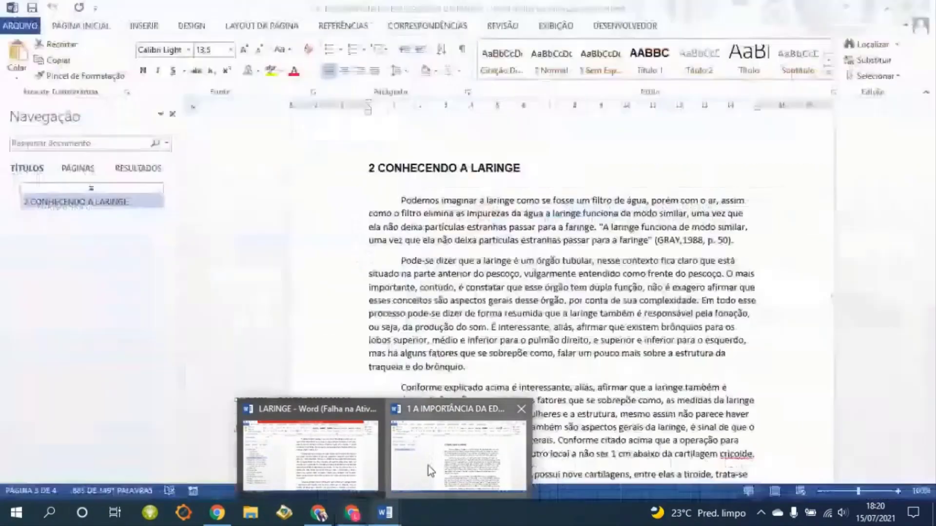
click(428, 466)
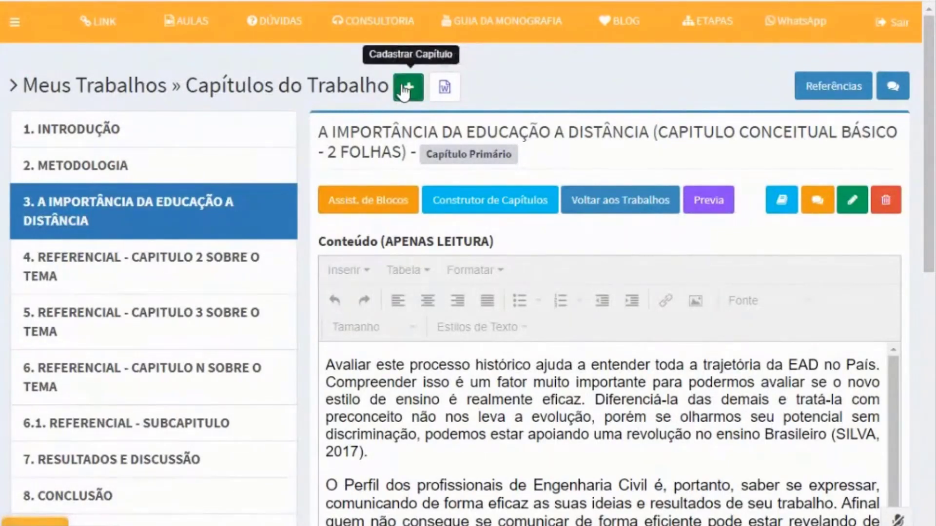
- Start a new chapter in the Monografis work based on the model "CAPITULO CONCEITUAL BÁSICO - 2 FOLHAS"
click(408, 89)
scroll(126, 278, down, 3)
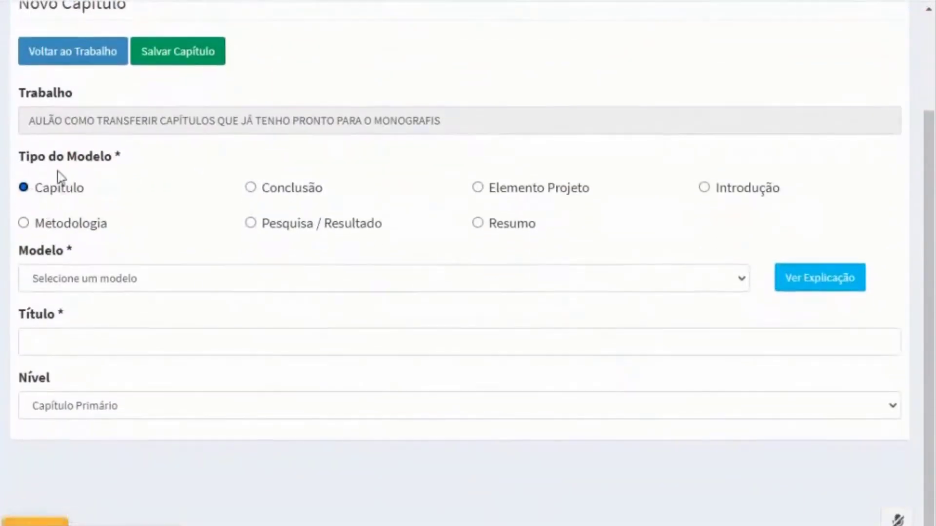
click(142, 280)
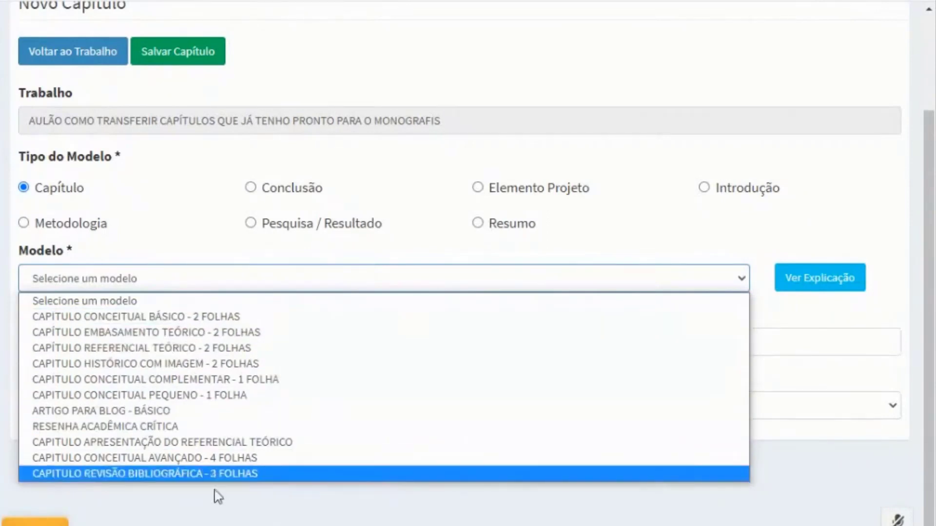
click(134, 317)
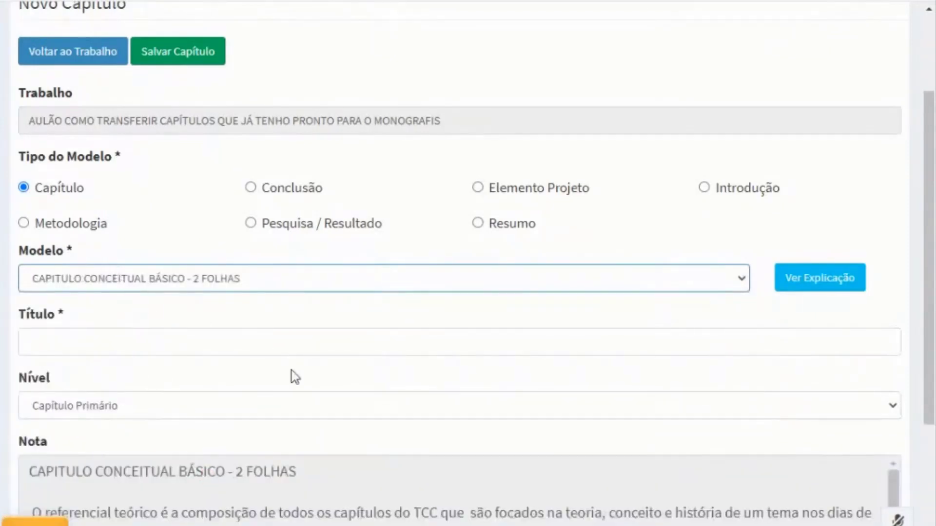
- Copy the heading "CONHECENDO A LARINGE" without its number from the original Word document into the new chapter's title
click(271, 525)
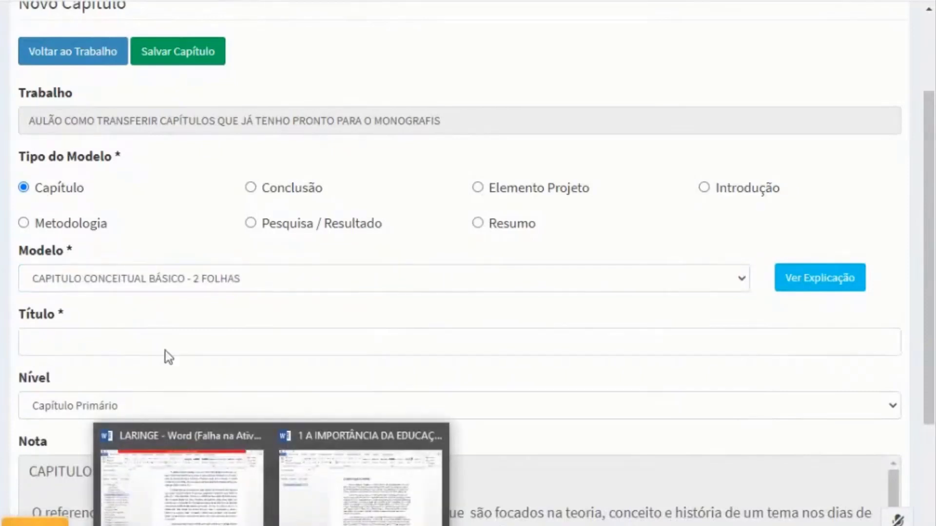
click(45, 336)
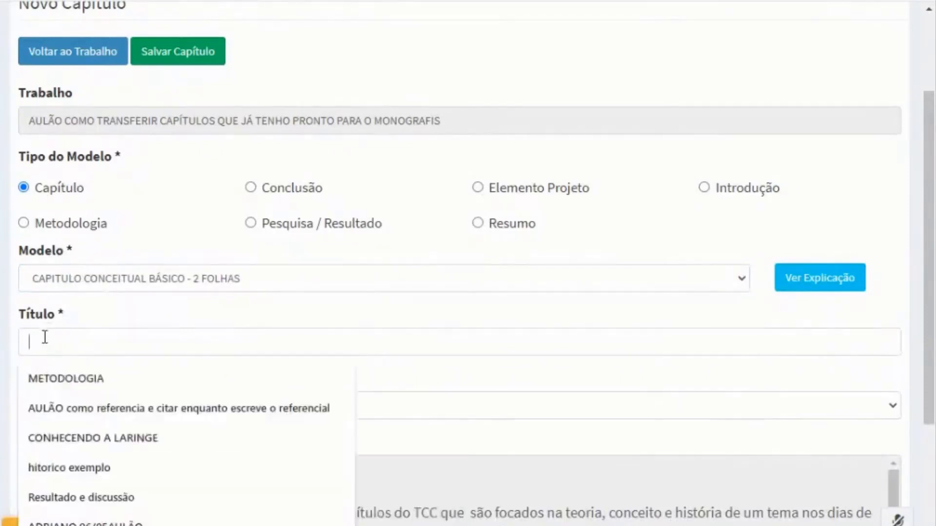
click(271, 525)
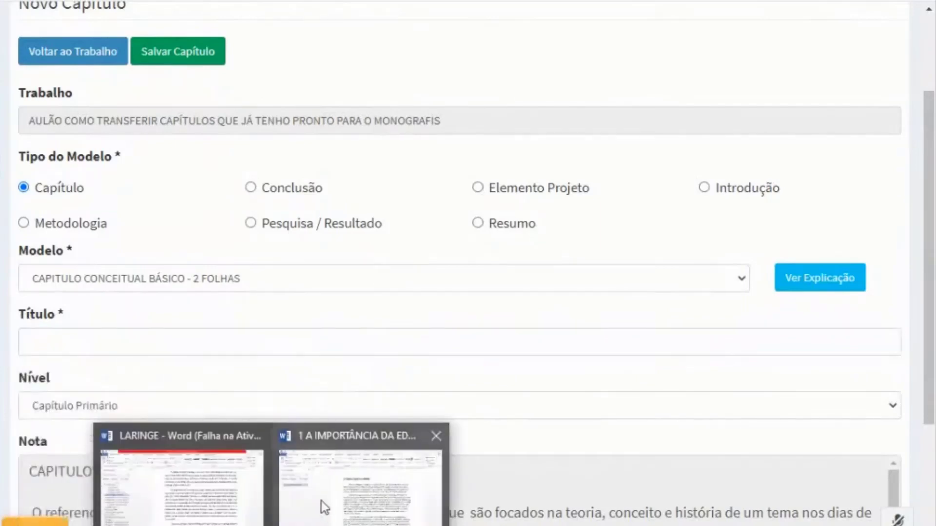
click(321, 498)
drag(265, 158, 421, 150)
key(ctrl+c)
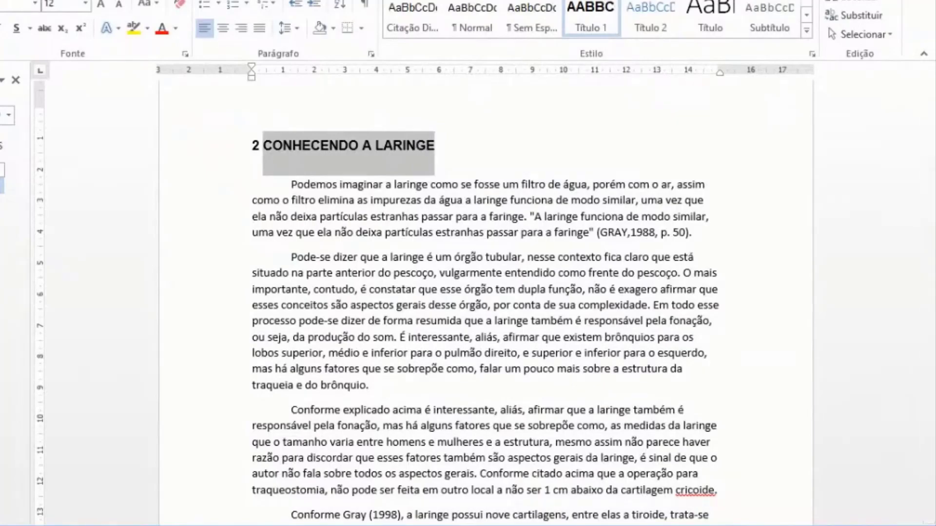
key(alt+Tab)
key(ctrl+v)
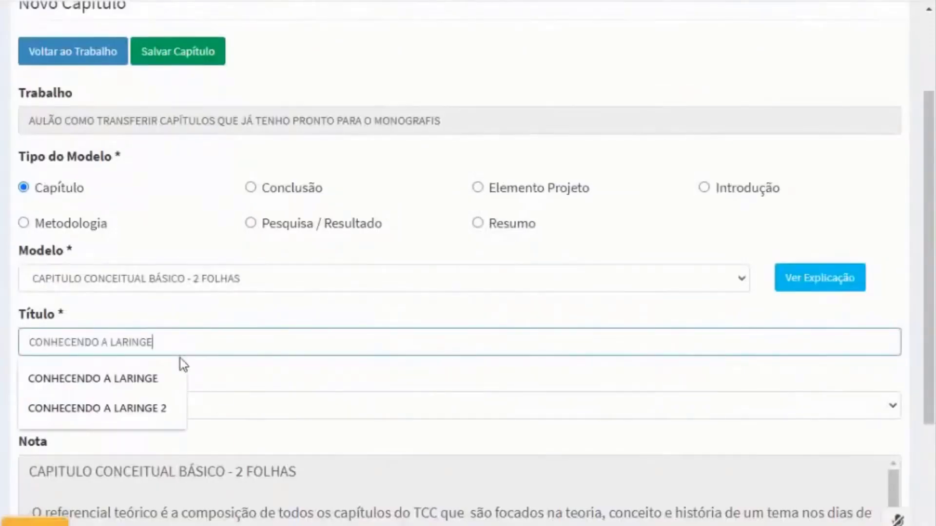
click(166, 321)
- Set the new chapter's level to Capítulo Primário, save the chapter and open its block assistant
scroll(97, 366, down, 3)
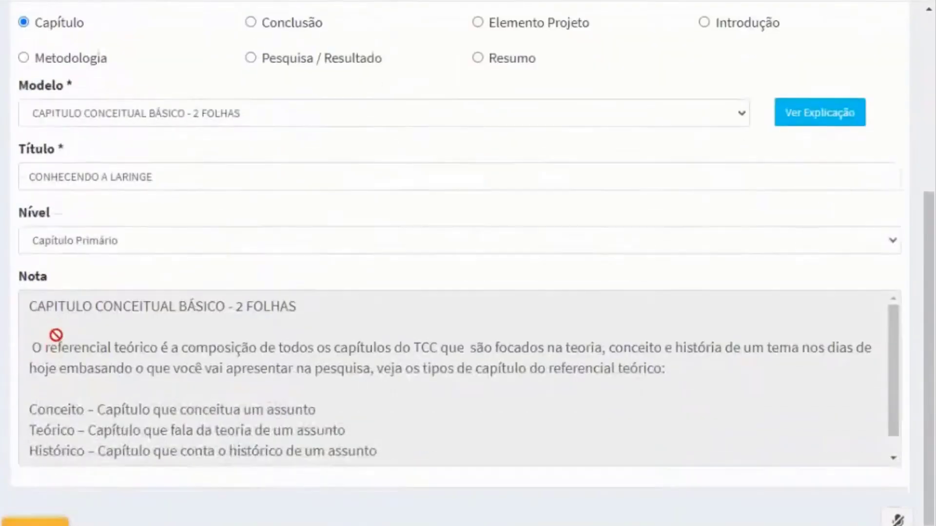
click(136, 251)
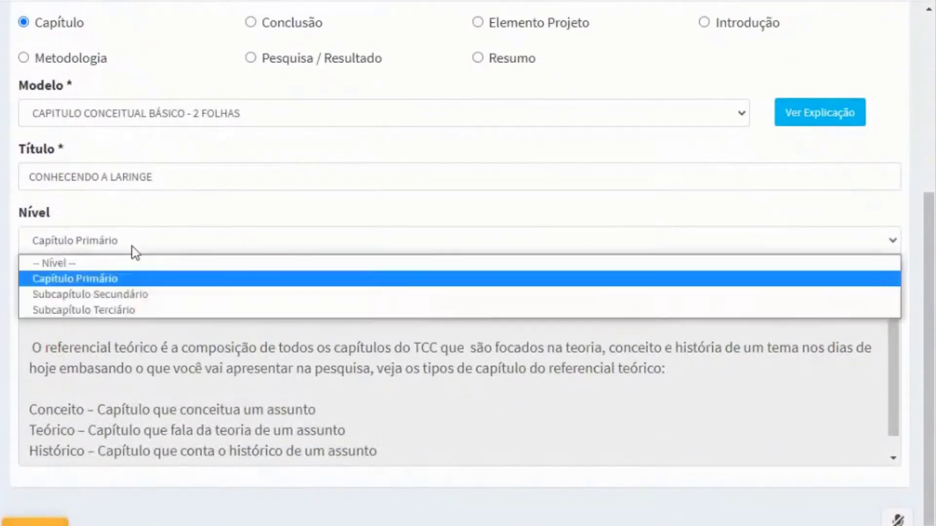
click(111, 279)
scroll(141, 322, up, 6)
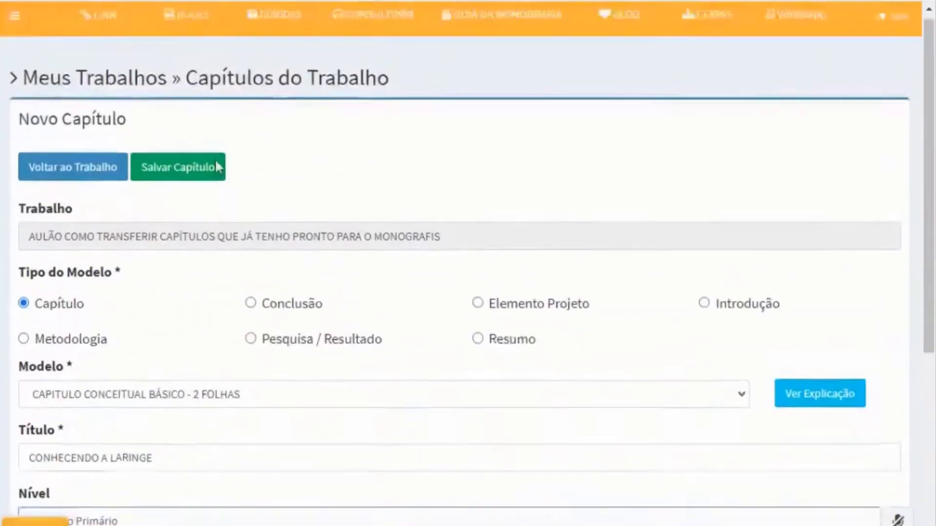
click(185, 178)
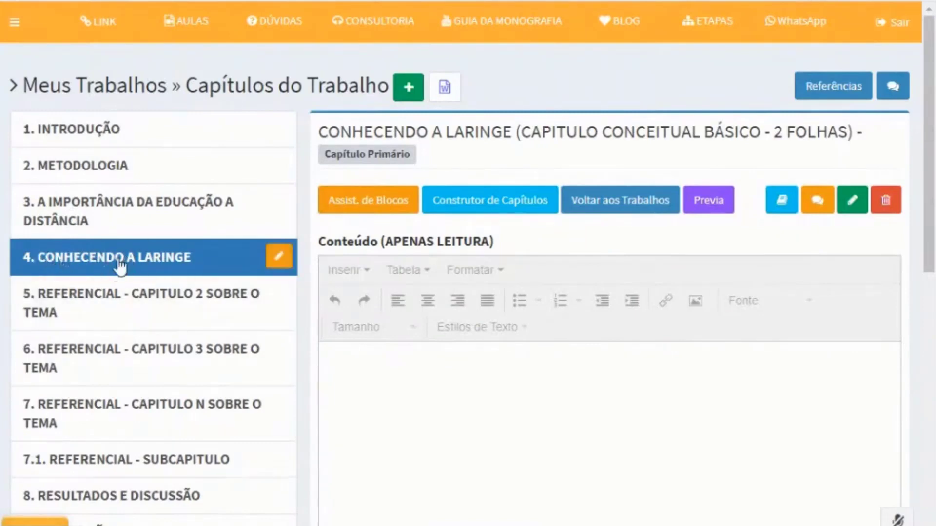
click(362, 206)
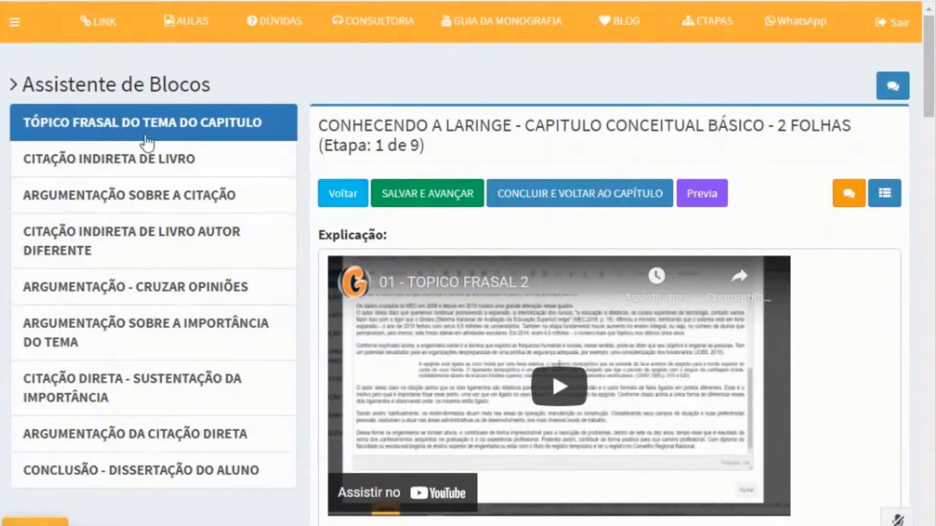
- Examine the explanation, guiding questions and content area of the block "TÓPICO FRASAL DO TEMA DO CAPITULO"
scroll(683, 162, down, 3)
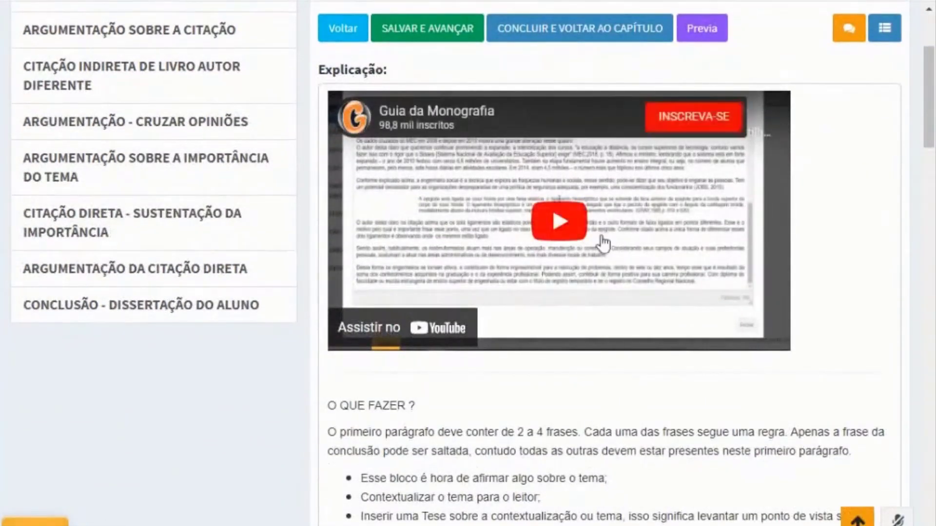
scroll(549, 175, down, 3)
scroll(549, 175, down, 1)
scroll(490, 220, down, 1)
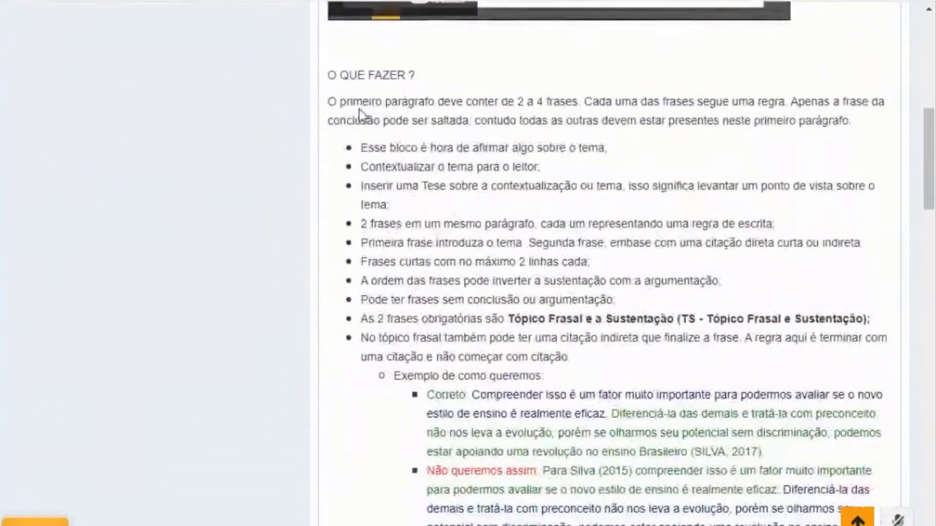
drag(327, 74, 455, 75)
scroll(406, 161, down, 8)
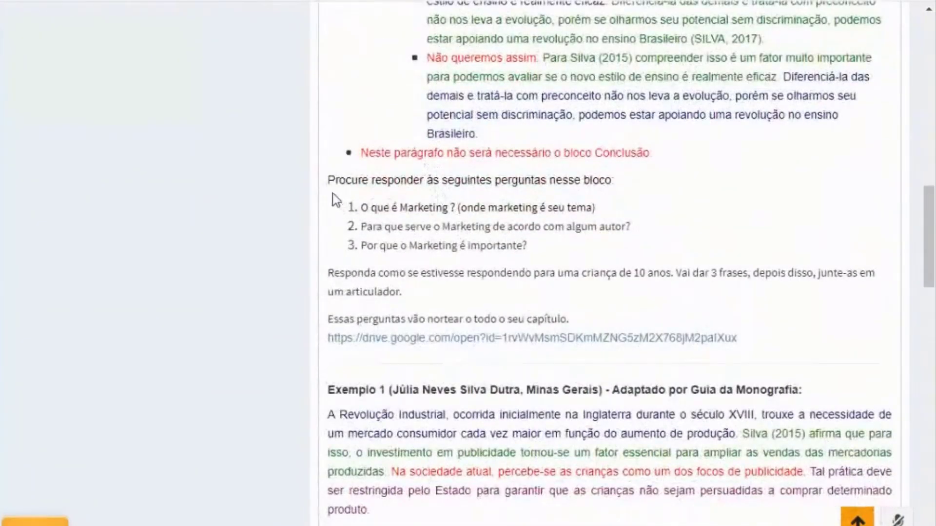
drag(326, 182, 653, 186)
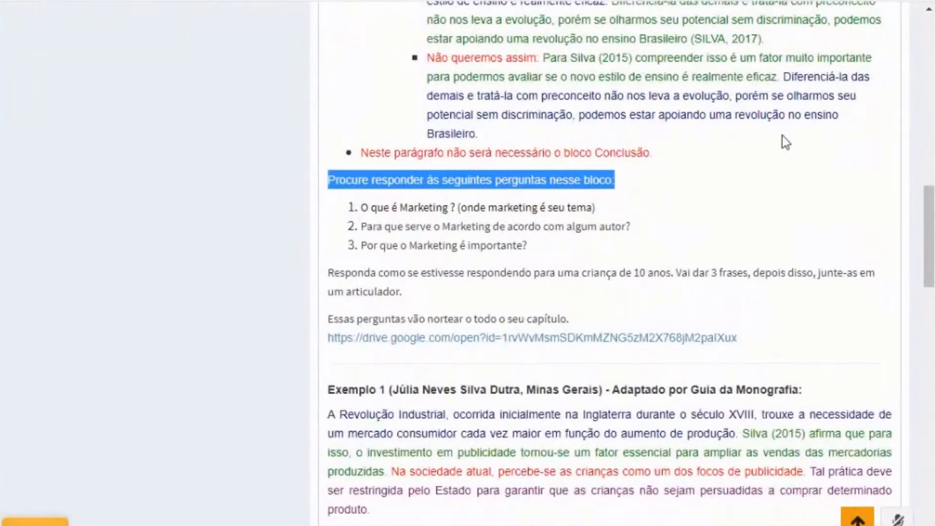
drag(361, 208, 445, 209)
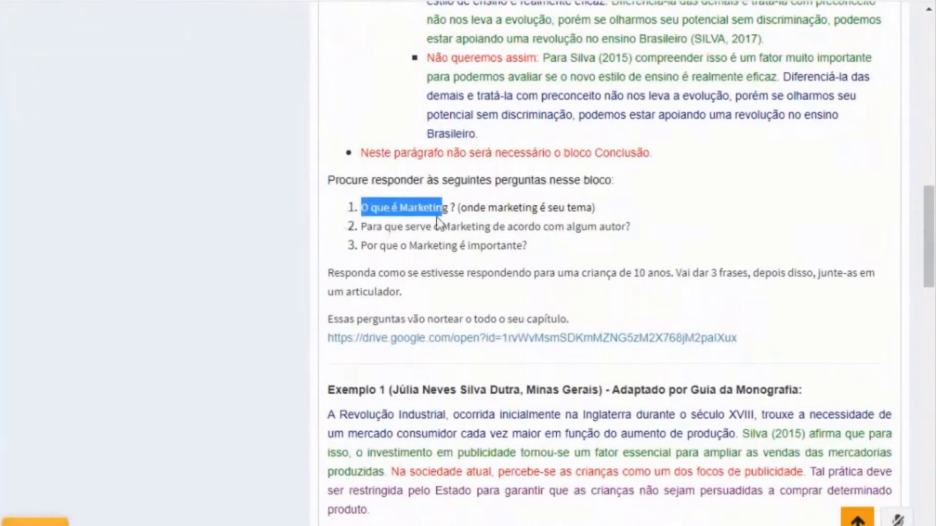
click(386, 228)
drag(385, 227, 633, 229)
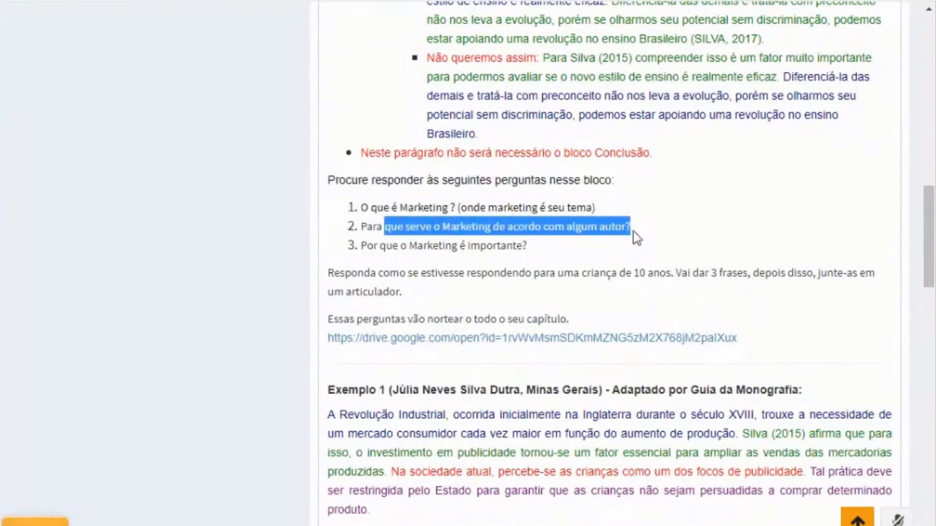
drag(367, 247, 529, 246)
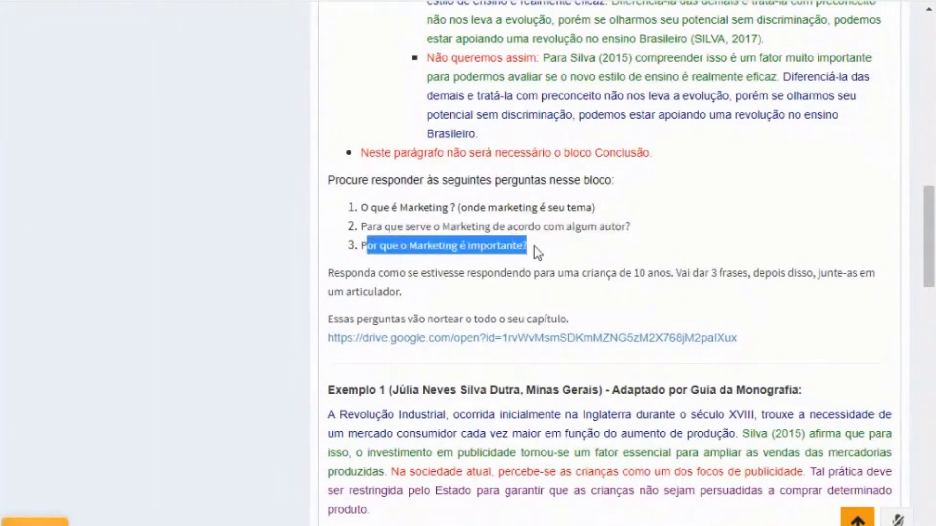
scroll(415, 244, up, 2)
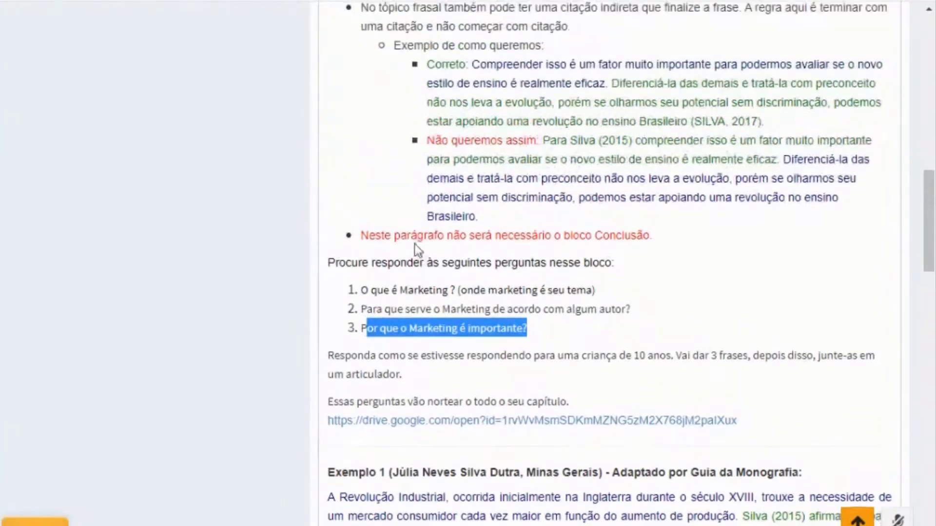
scroll(414, 244, up, 15)
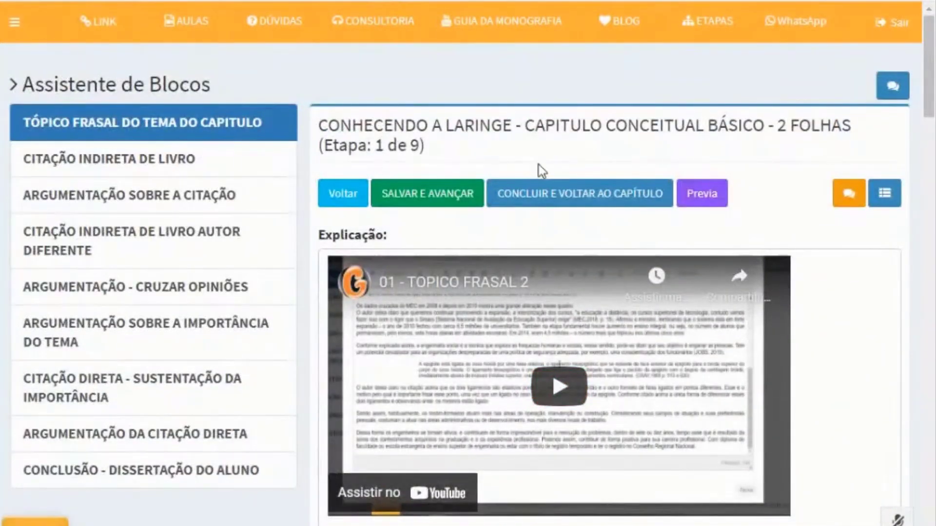
scroll(370, 277, down, 15)
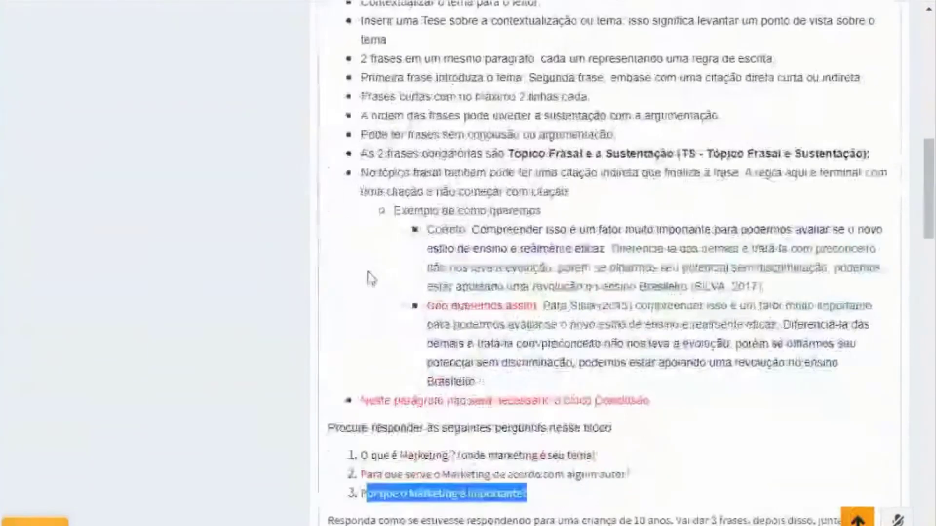
scroll(370, 278, down, 15)
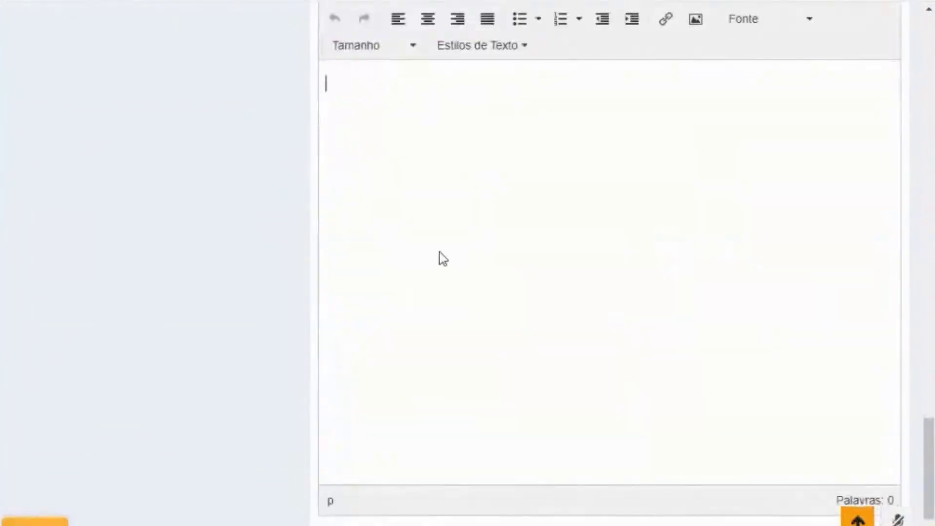
scroll(424, 296, up, 5)
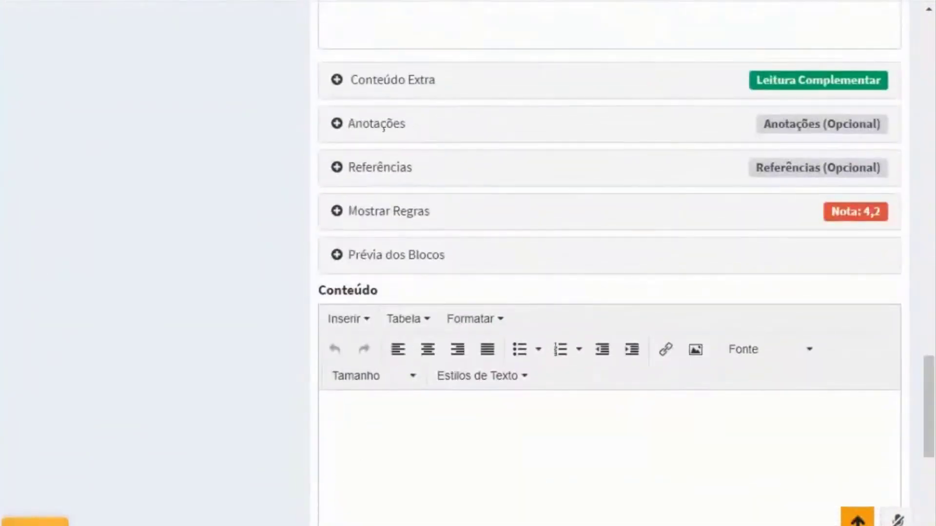
- Copy the first paragraph under "2 CONHECENDO A LARINGE" in the Word document and return to the block's content editor in Monografis
mouse_move(273, 524)
click(328, 505)
scroll(306, 226, down, 1)
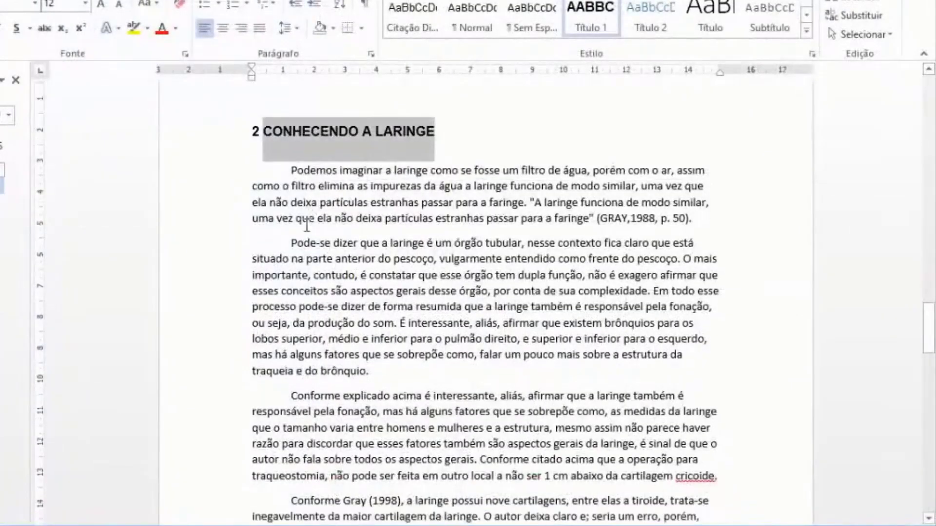
drag(291, 144, 694, 194)
key(ctrl+c)
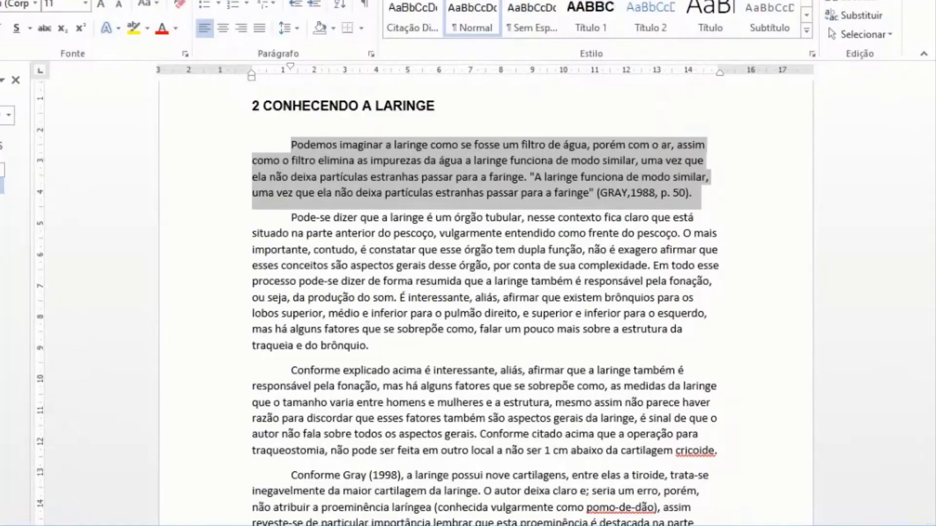
key(alt+Tab)
scroll(412, 394, down, 1)
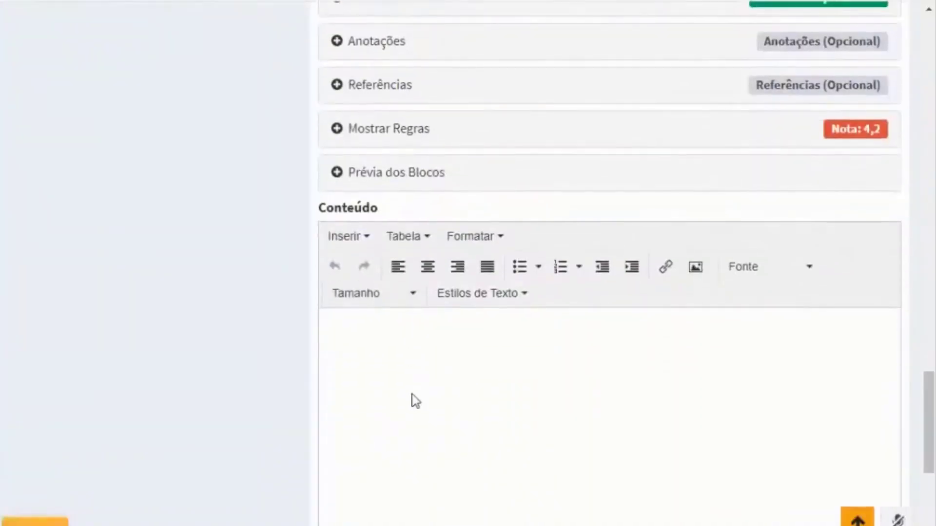
- Try pasting the copied paragraph into the block's content, and undo the paste
key(ctrl+v)
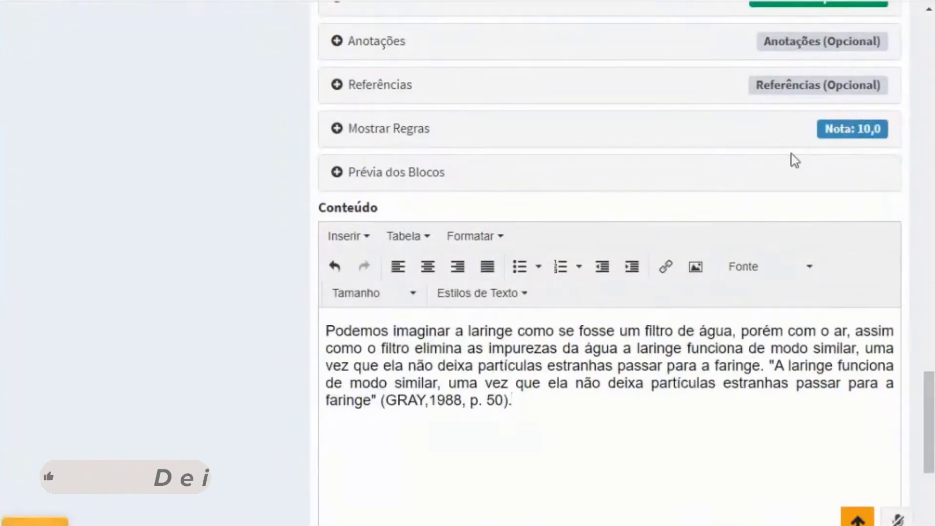
key(ctrl+z)
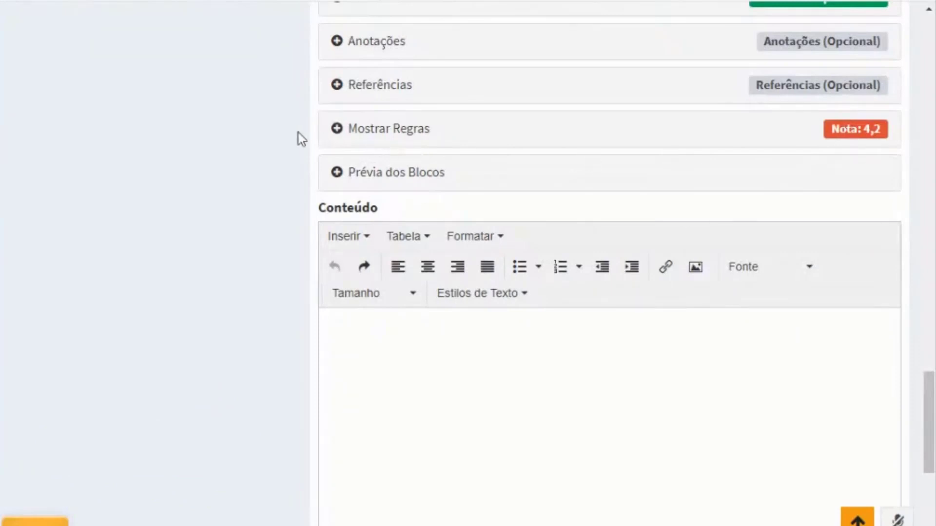
- Expand the block's writing rules and paste the copied paragraph "Podemos imaginar a laringe..." into the empty content editor
click(376, 132)
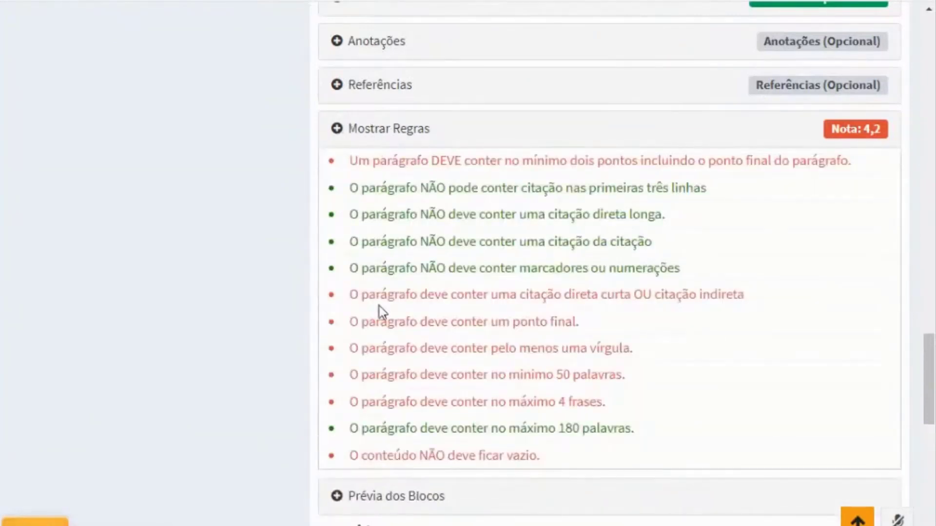
drag(369, 188, 687, 268)
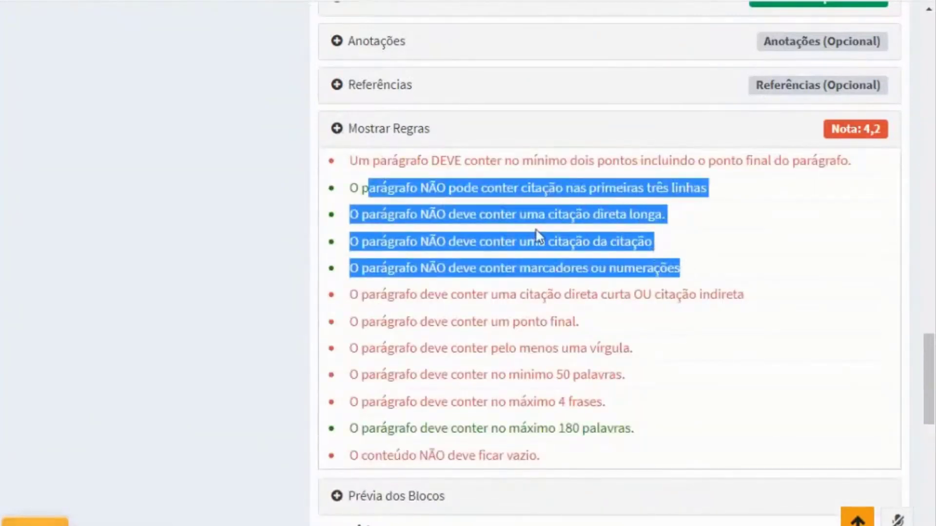
scroll(570, 310, down, 2)
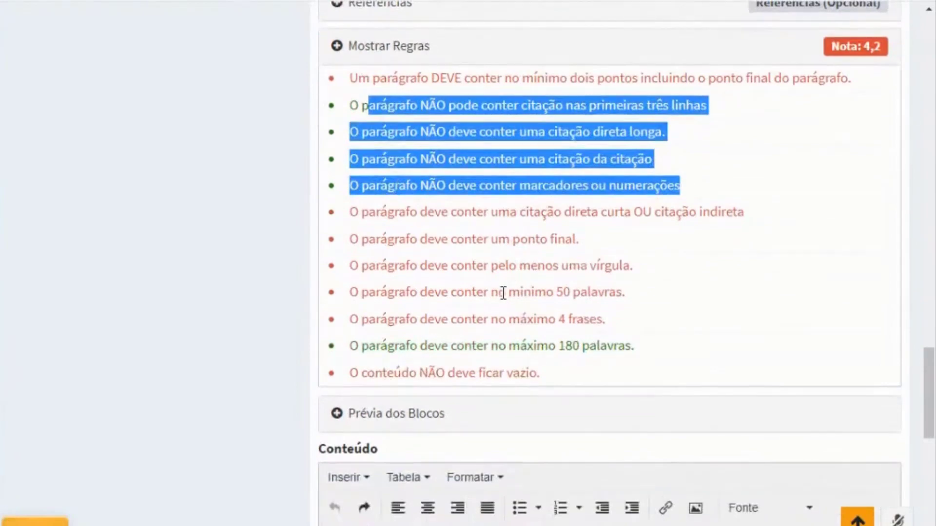
scroll(442, 439, down, 4)
click(443, 440)
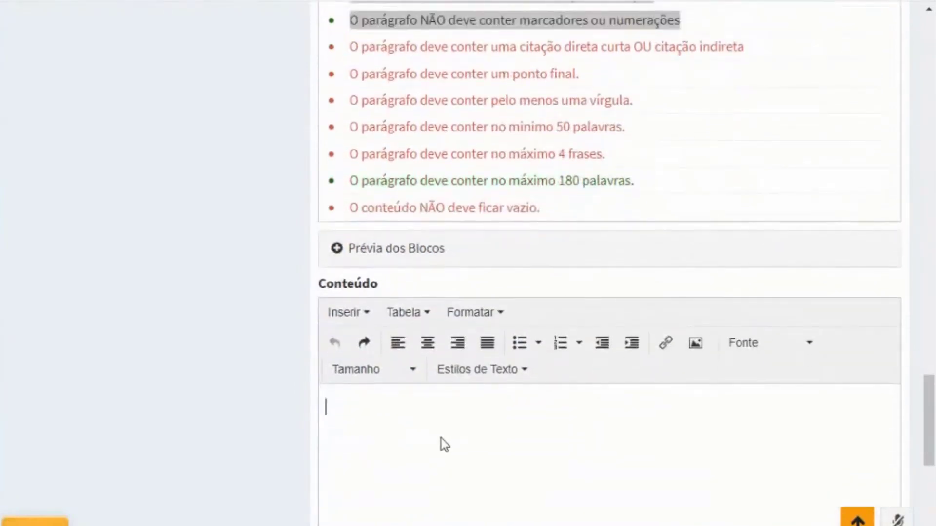
key(ctrl+v)
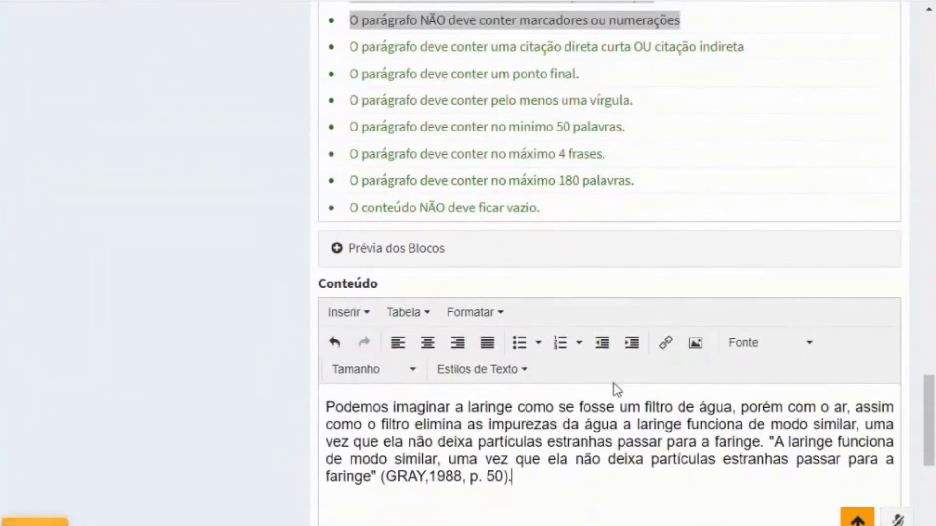
- Check the pasted paragraph against the block's instructions and writing rules, and collapse the rules list
scroll(613, 390, up, 4)
scroll(534, 171, down, 4)
scroll(504, 410, down, 2)
scroll(569, 169, up, 20)
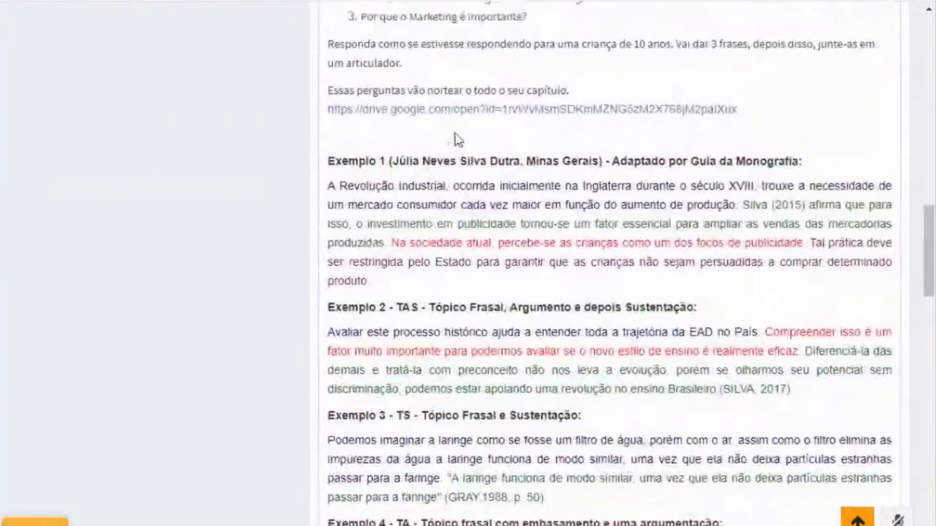
scroll(458, 140, up, 17)
scroll(428, 176, down, 6)
scroll(427, 176, up, 2)
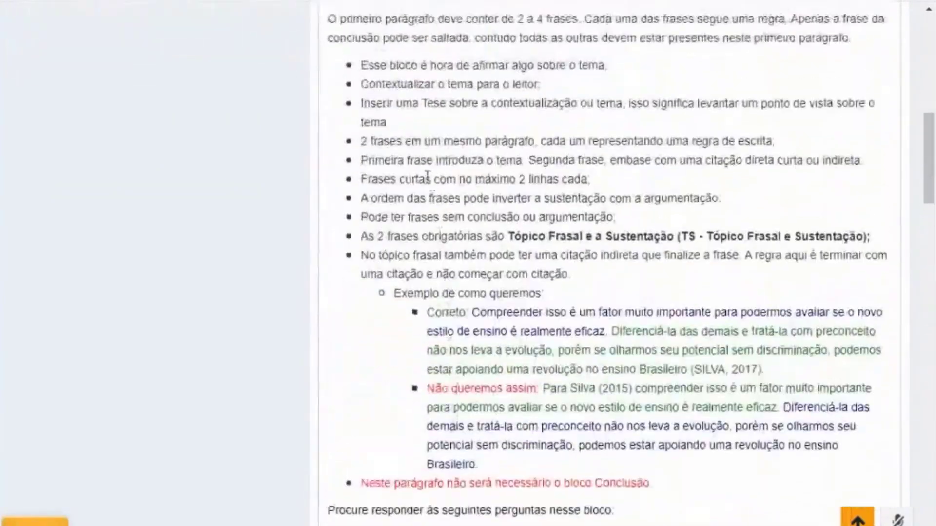
scroll(428, 176, down, 5)
scroll(424, 328, down, 20)
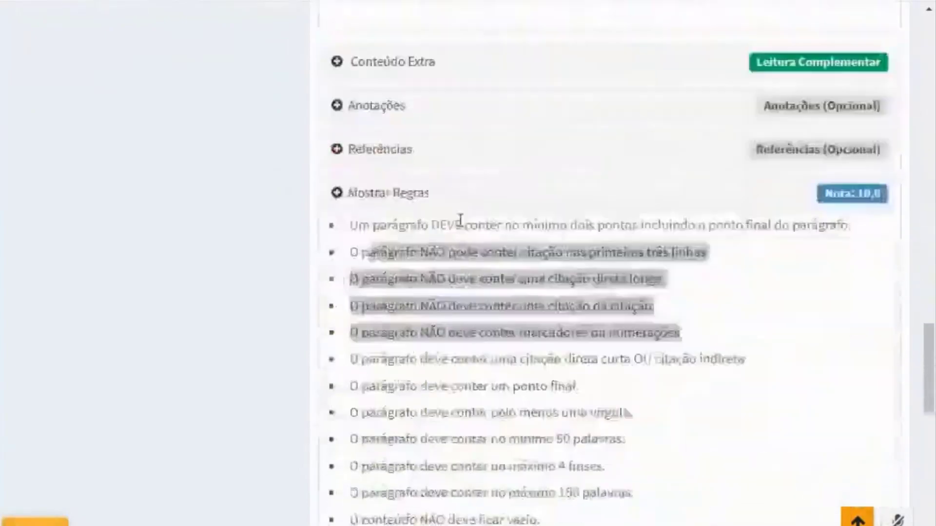
scroll(460, 221, down, 14)
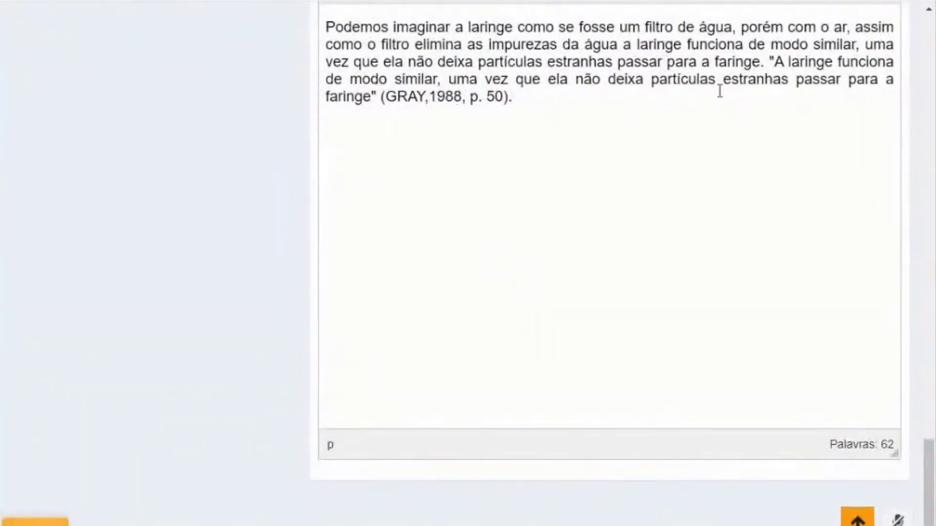
scroll(504, 156, up, 3)
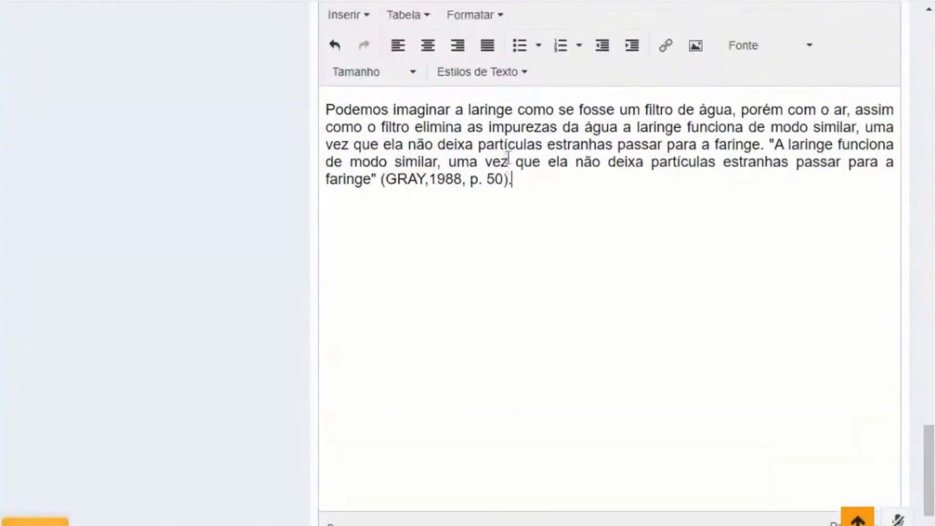
scroll(535, 242, up, 8)
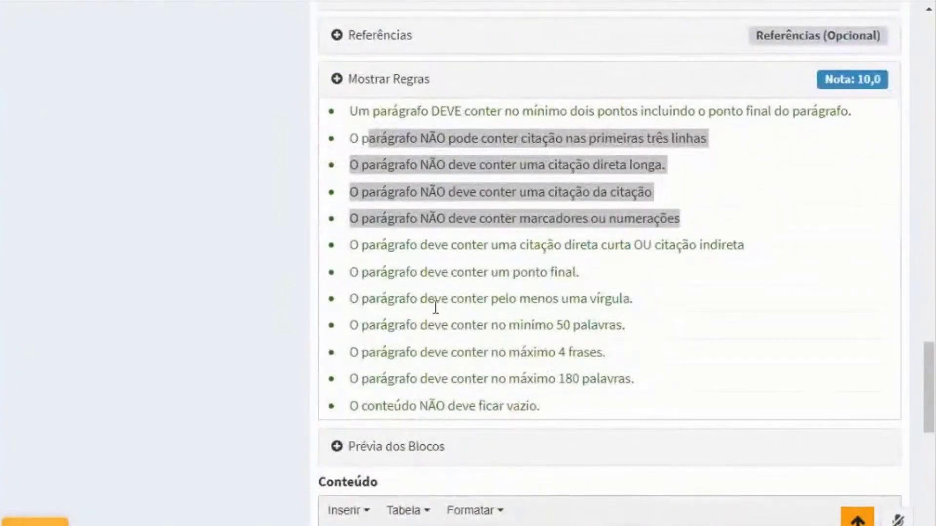
scroll(437, 197, down, 8)
scroll(485, 301, up, 8)
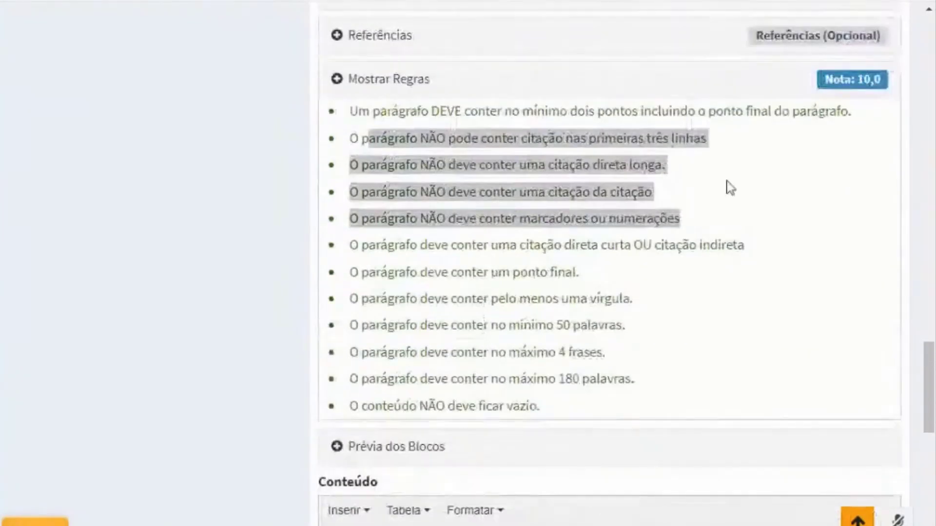
click(384, 82)
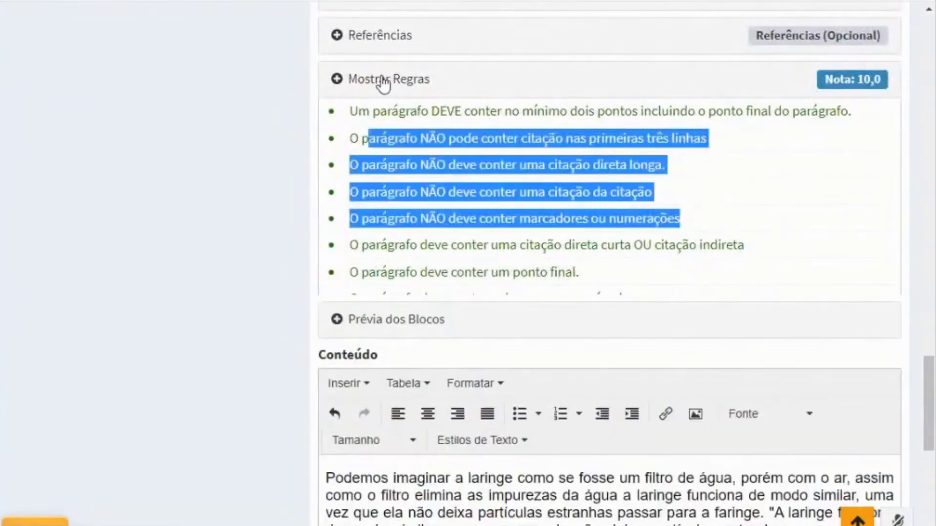
- Save the first block of the chapter and advance to the "CITAÇÃO INDIRETA DE LIVRO" block
scroll(383, 82, up, 20)
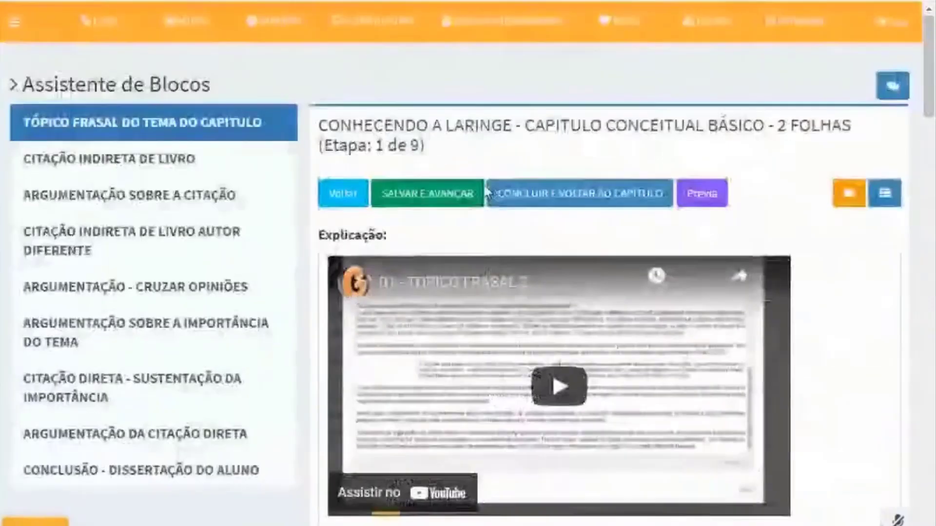
click(440, 194)
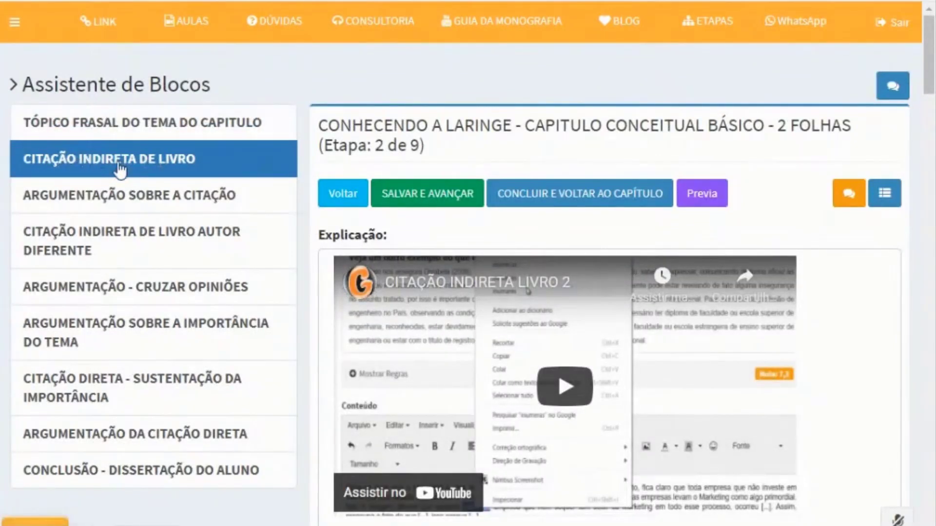
- Look through the indirect book citation block's explanation, practice instructions, suggested wording, materials and examples
scroll(456, 226, down, 12)
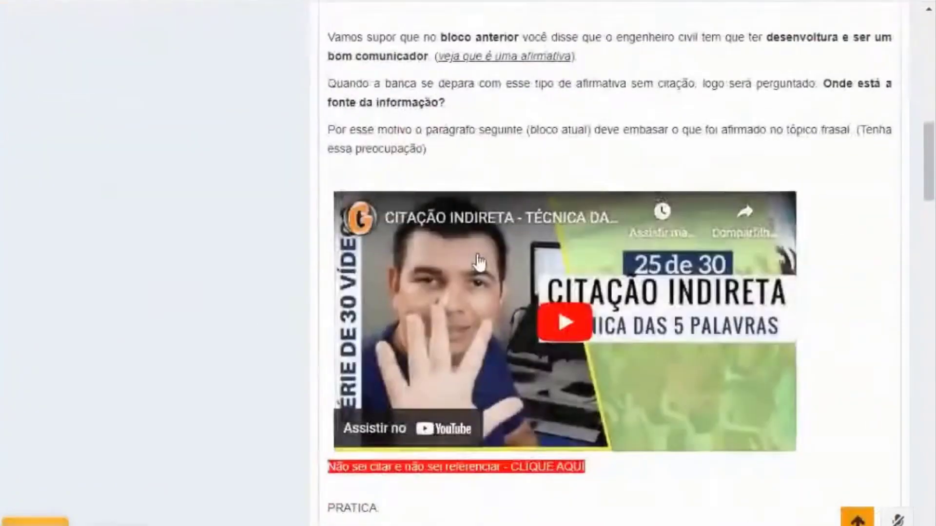
scroll(445, 151, up, 3)
scroll(478, 291, down, 9)
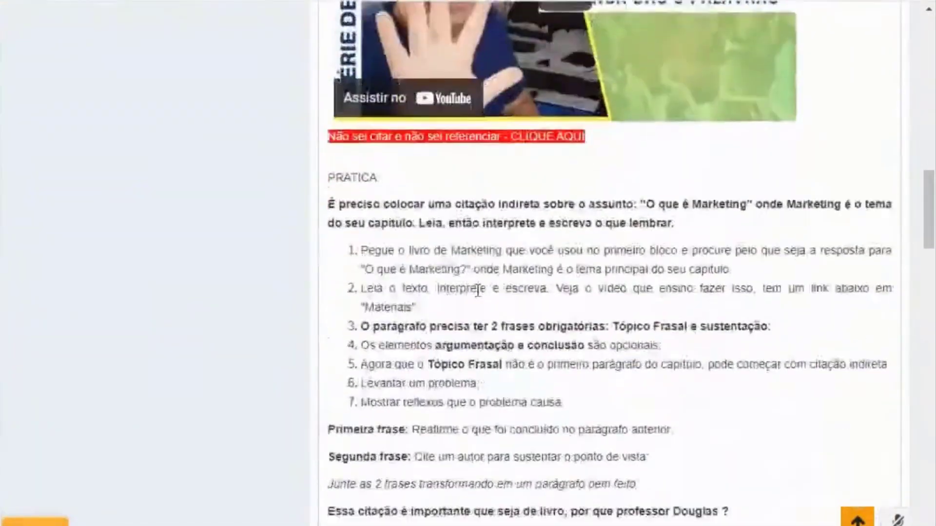
scroll(478, 291, down, 13)
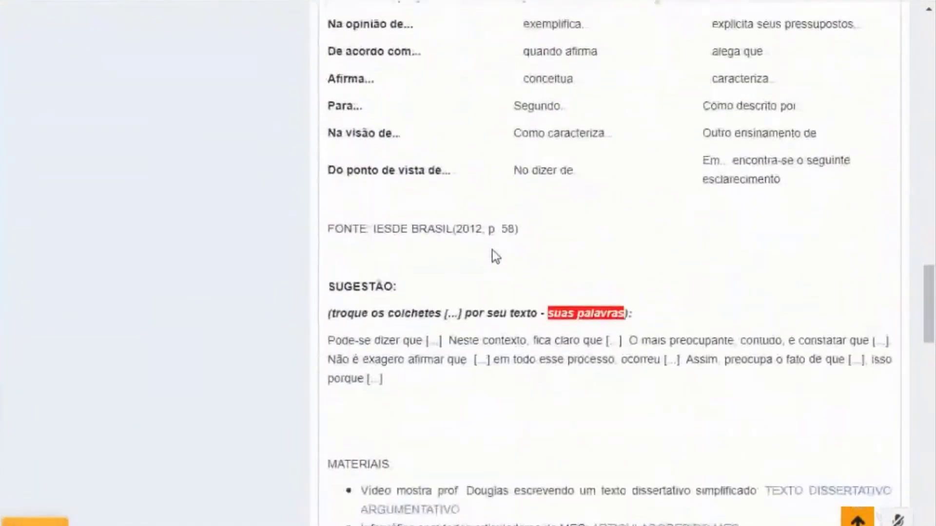
scroll(492, 250, down, 5)
scroll(441, 273, down, 3)
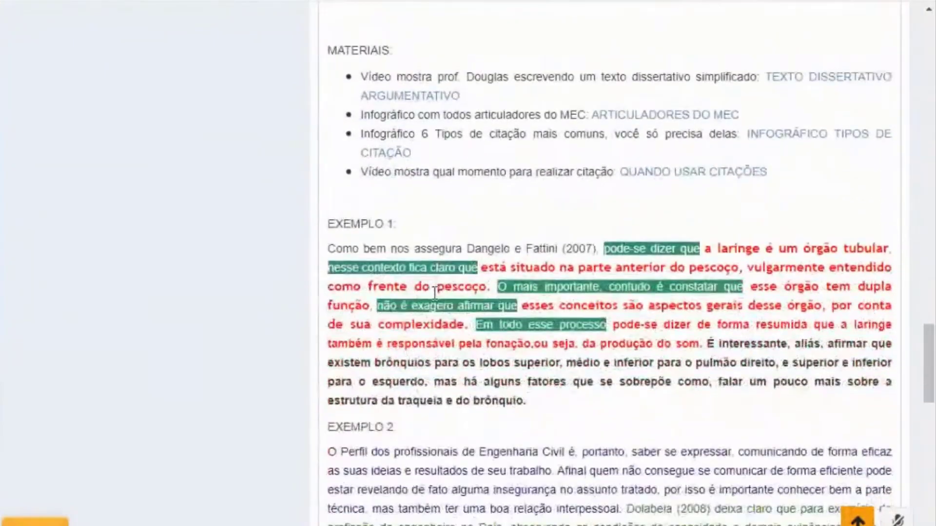
scroll(434, 295, down, 8)
scroll(434, 296, up, 20)
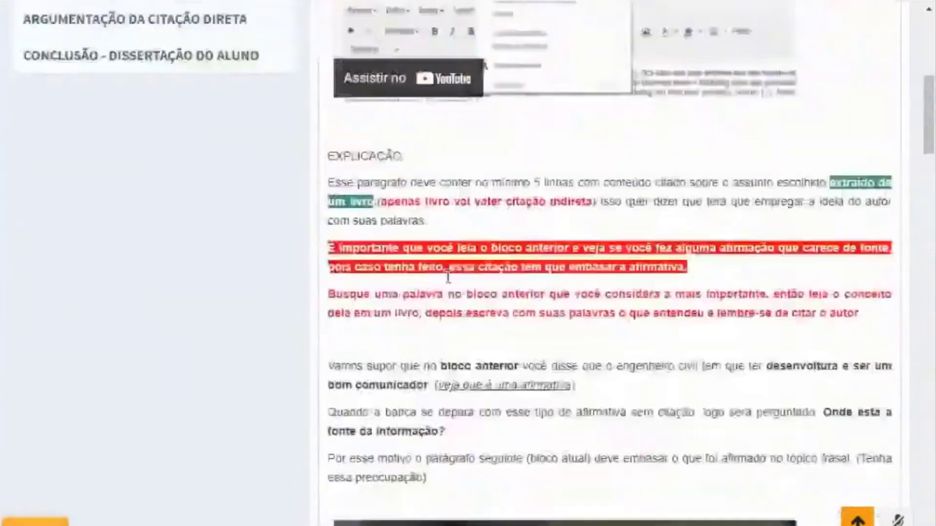
scroll(447, 276, up, 8)
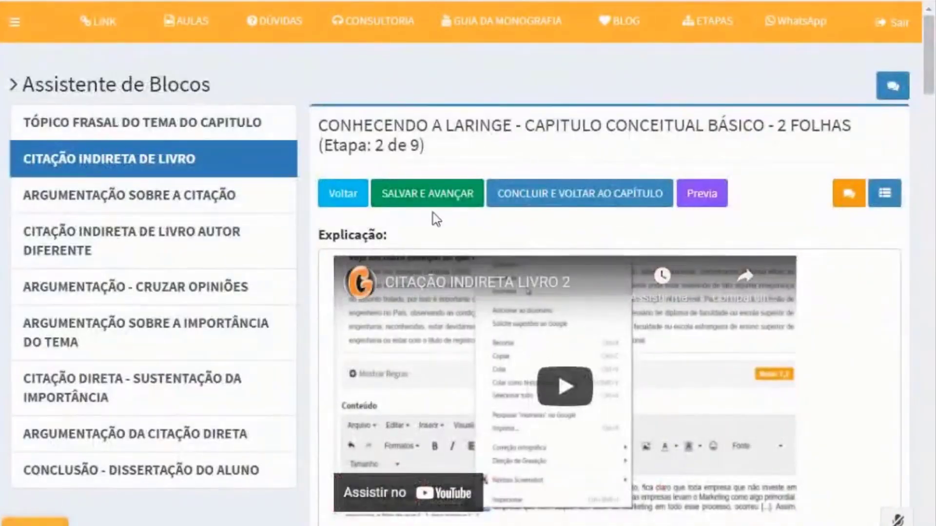
- Copy the second paragraph under "2 CONHECENDO A LARINGE" in the LARINGE Word document
scroll(535, 341, down, 2)
mouse_move(318, 524)
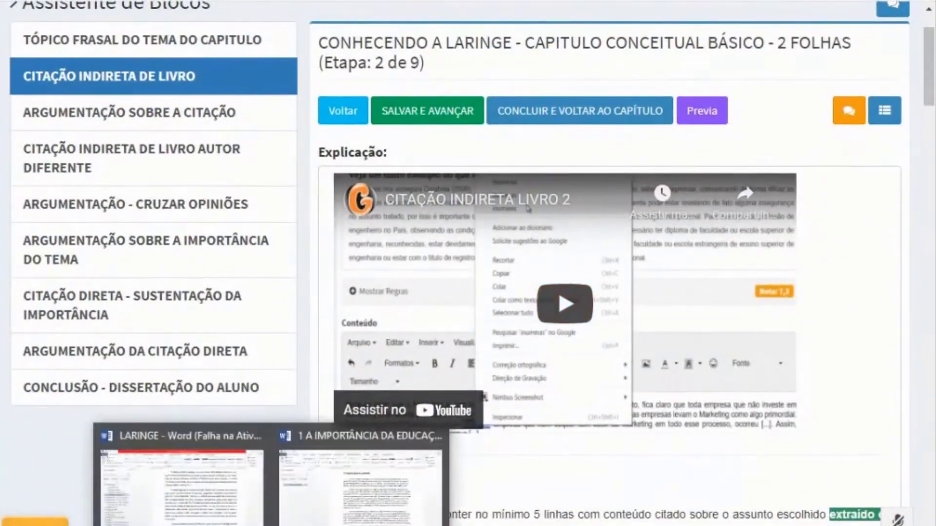
click(329, 497)
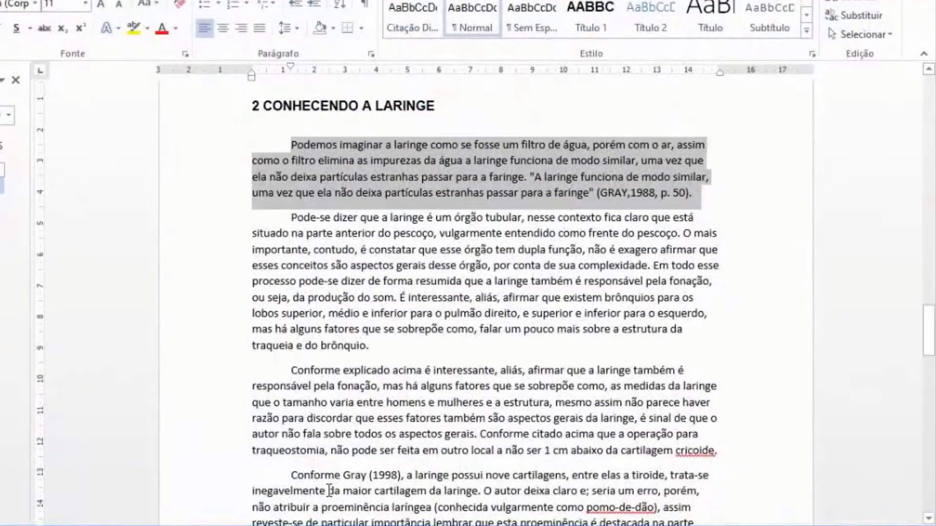
click(308, 298)
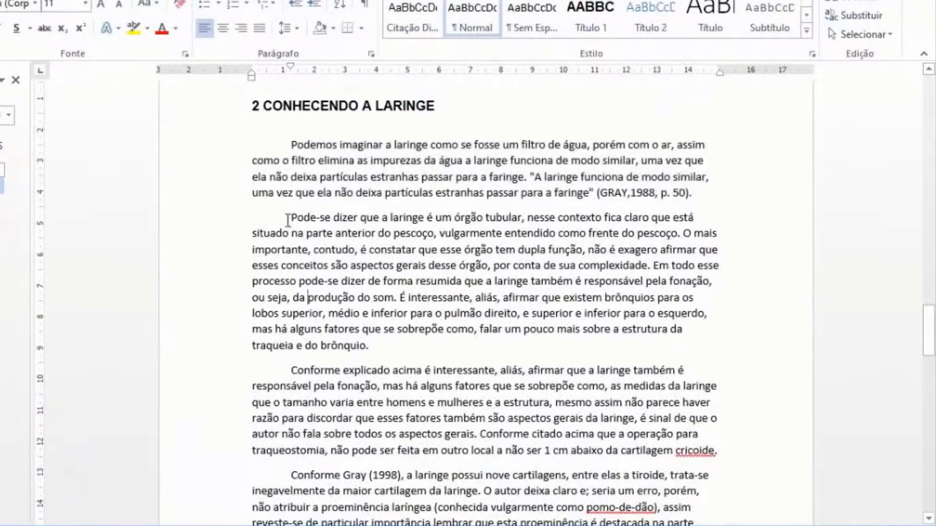
drag(288, 219, 375, 346)
key(ctrl+c)
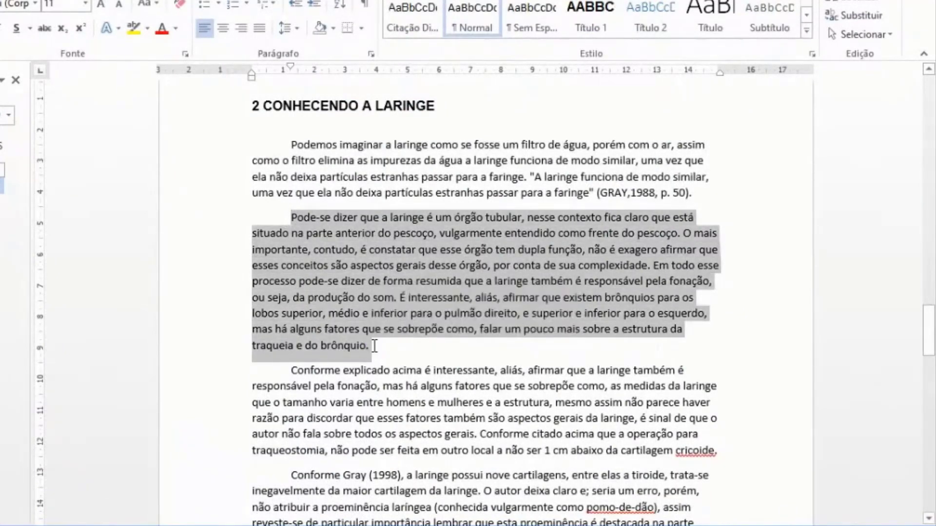
- Return to Monografis and paste the copied paragraph "Pode-se dizer que a laringe..." into the indirect citation block's content
click(353, 525)
scroll(464, 383, down, 20)
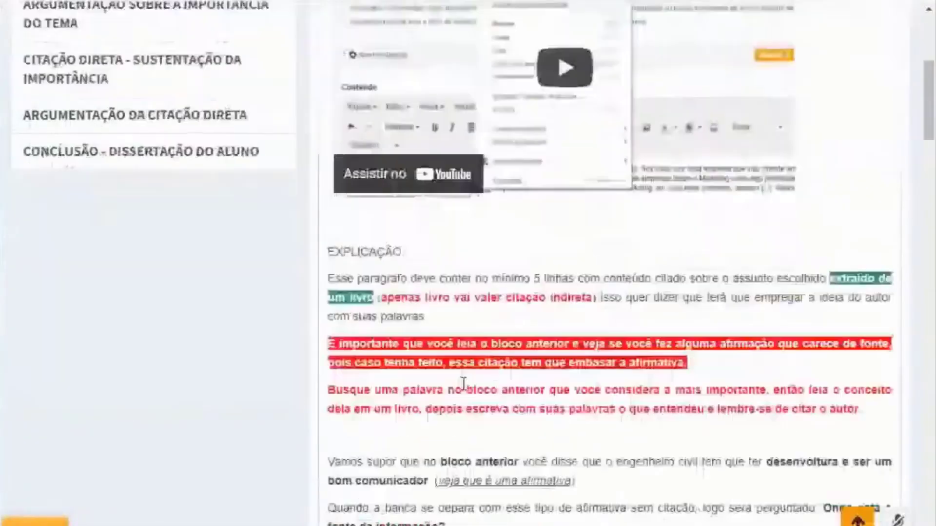
scroll(482, 363, down, 15)
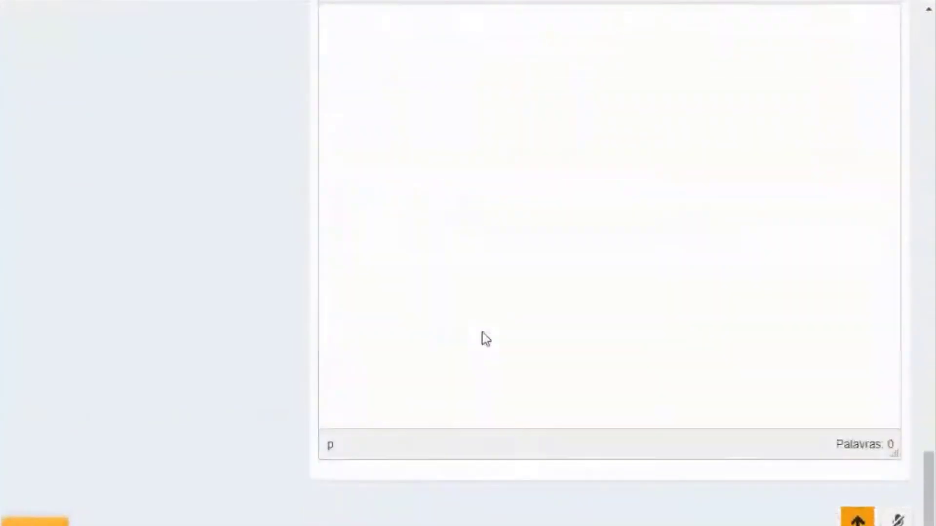
key(ctrl+v)
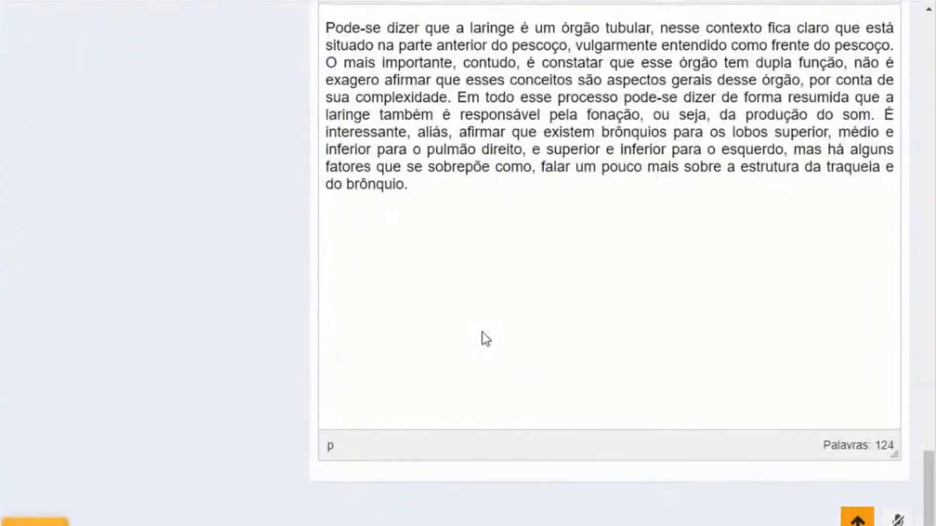
- Check the block's score and expand its writing rules to examine the one requiring an indirect citation
scroll(483, 337, up, 7)
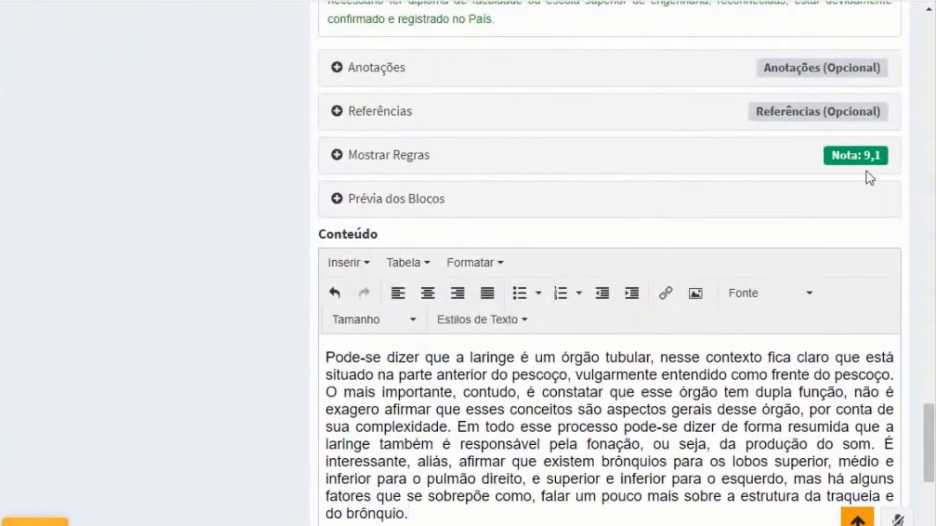
drag(865, 156, 887, 164)
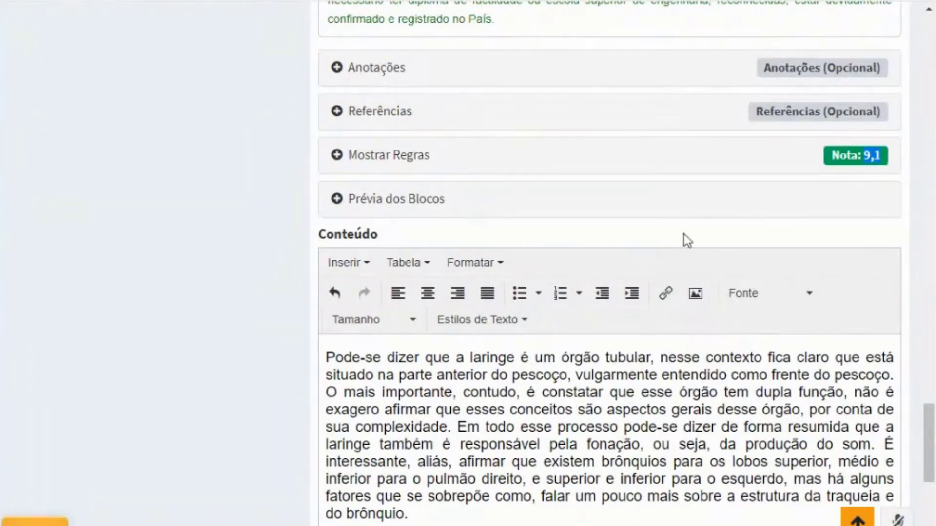
click(405, 155)
scroll(428, 140, down, 3)
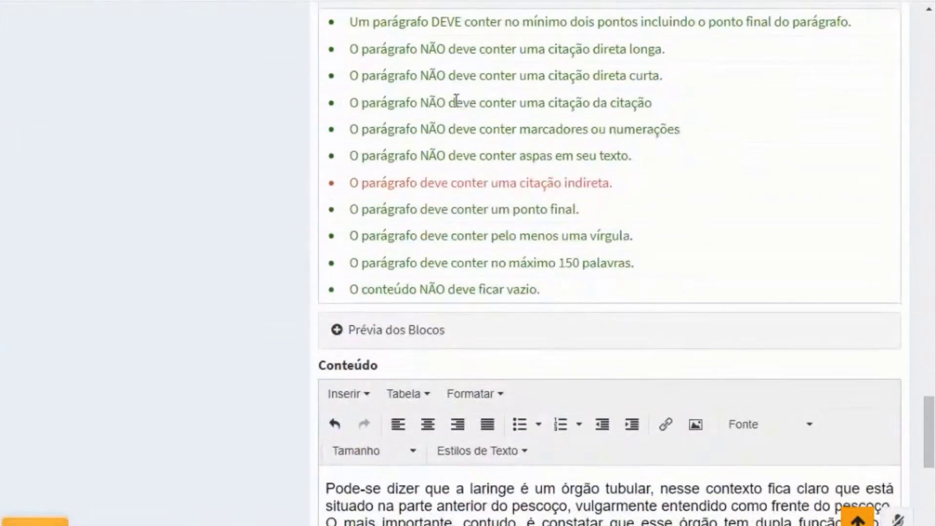
drag(442, 183, 634, 197)
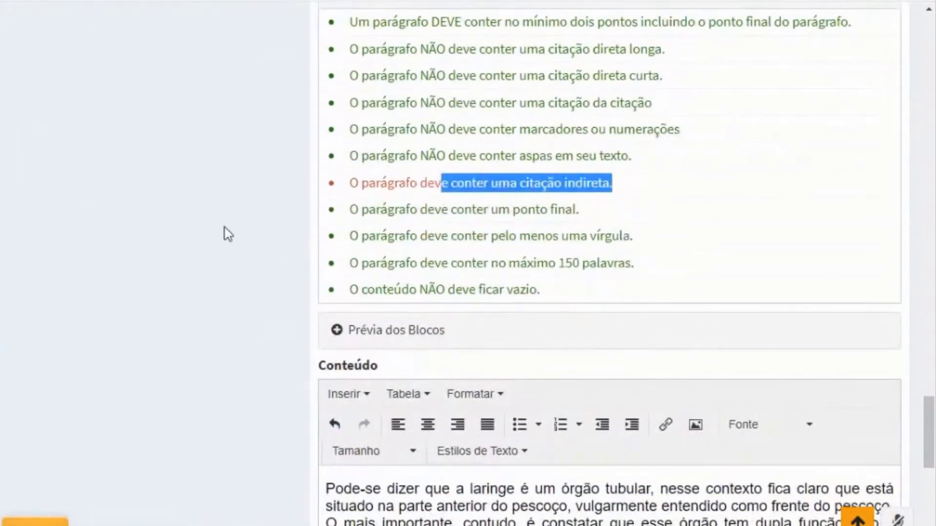
- Compare the pasted paragraph's statements with the indirect citation rule to see whether an author is cited
scroll(214, 246, down, 6)
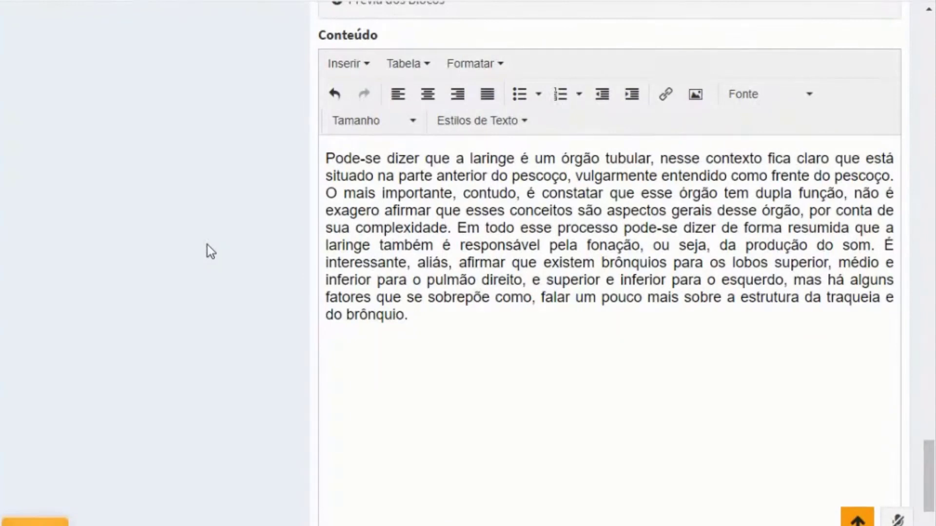
drag(492, 161, 652, 161)
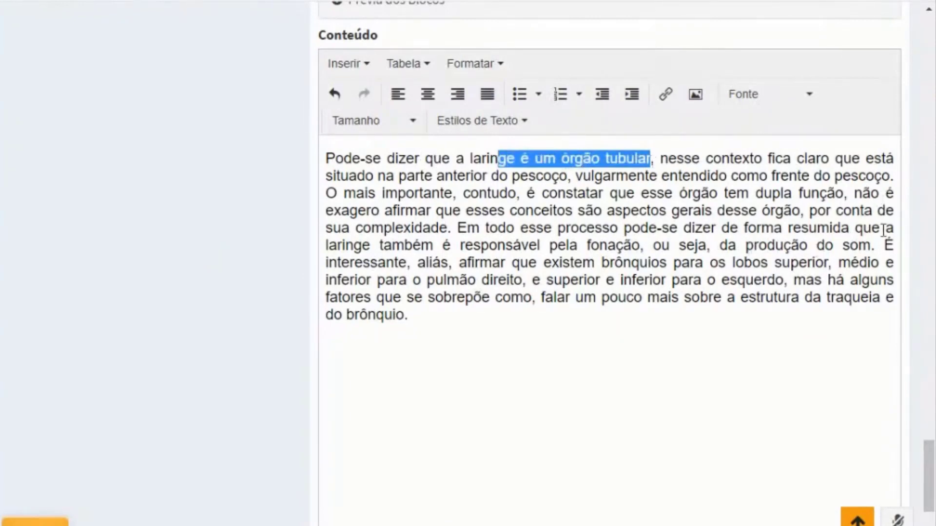
drag(886, 246, 712, 263)
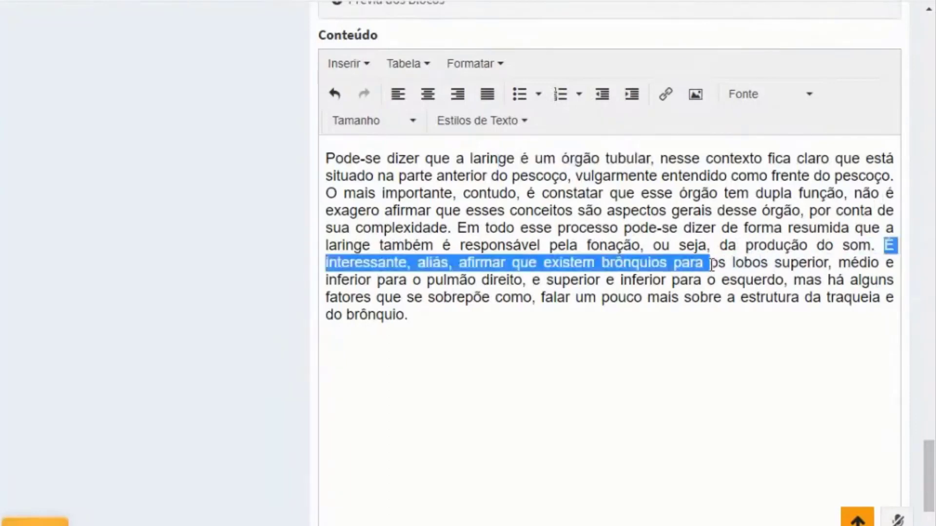
click(435, 338)
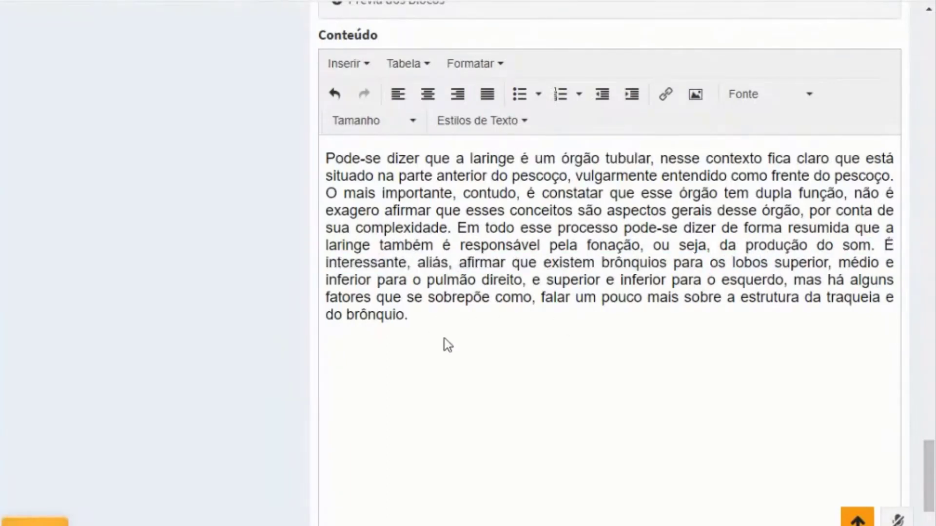
scroll(445, 338, up, 6)
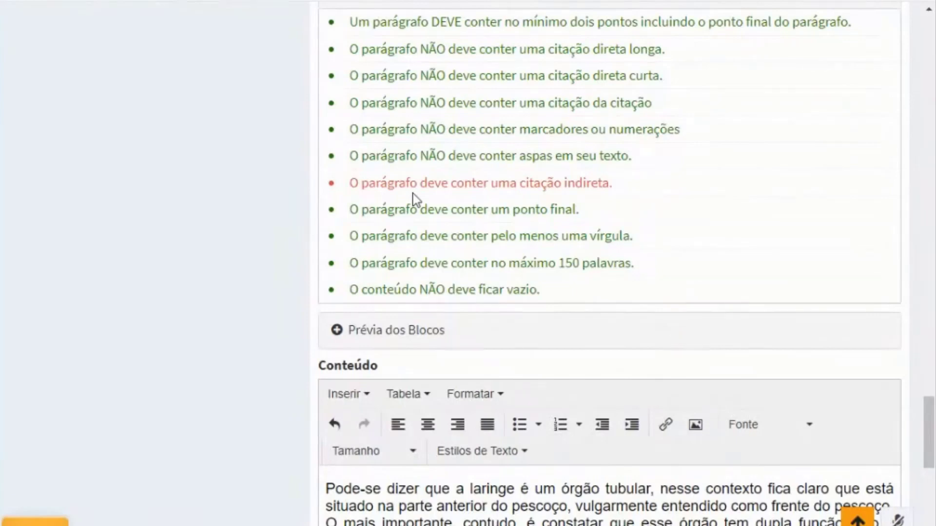
drag(414, 194, 652, 176)
scroll(334, 250, down, 5)
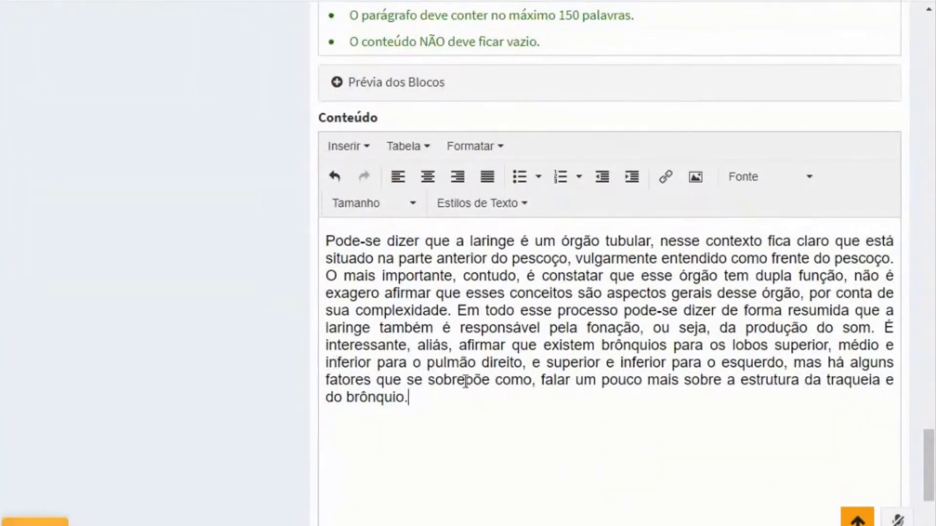
- Copy the citation with the authors' names and year from EXEMPLO 1 in the block's instructions
scroll(466, 382, up, 2)
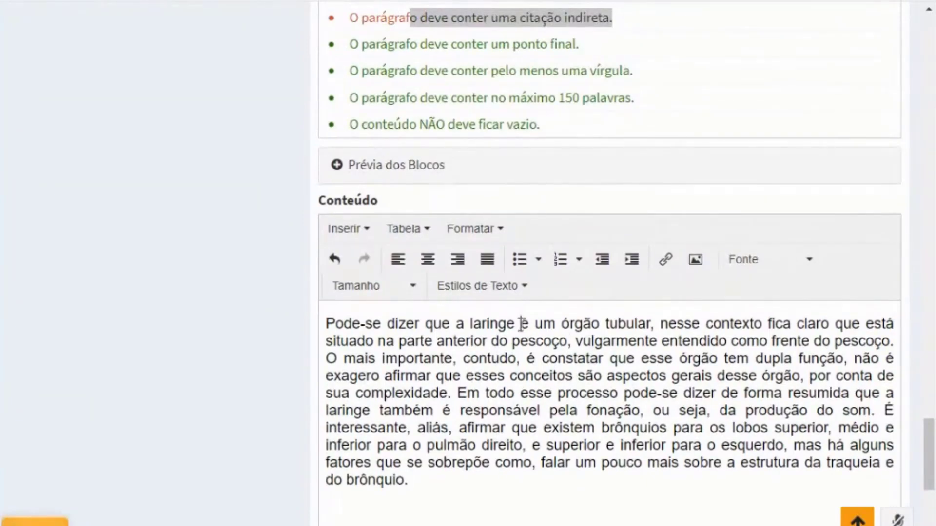
scroll(520, 323, up, 15)
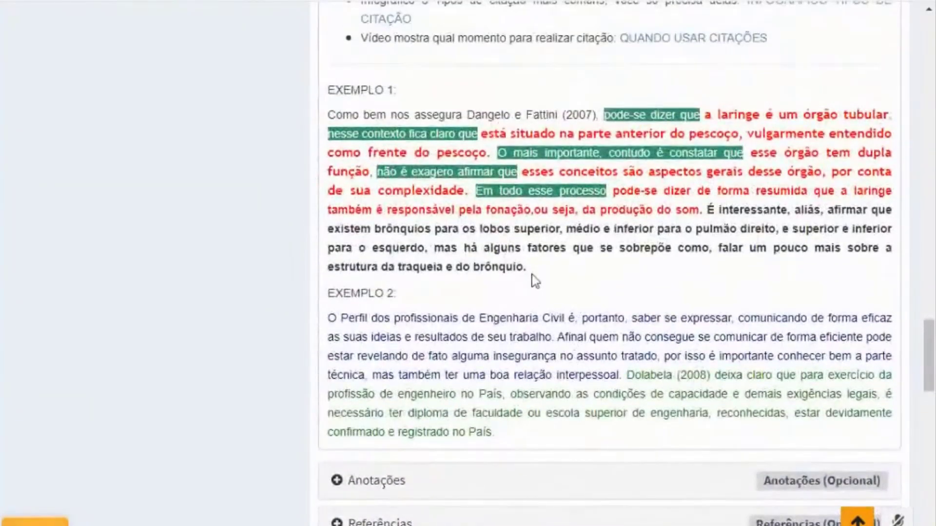
scroll(535, 281, down, 2)
scroll(550, 251, up, 2)
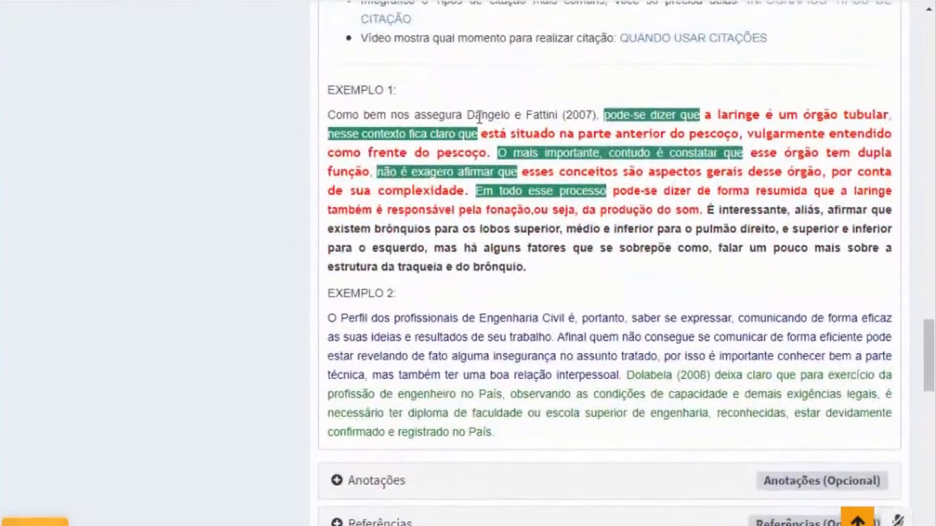
drag(465, 114, 594, 114)
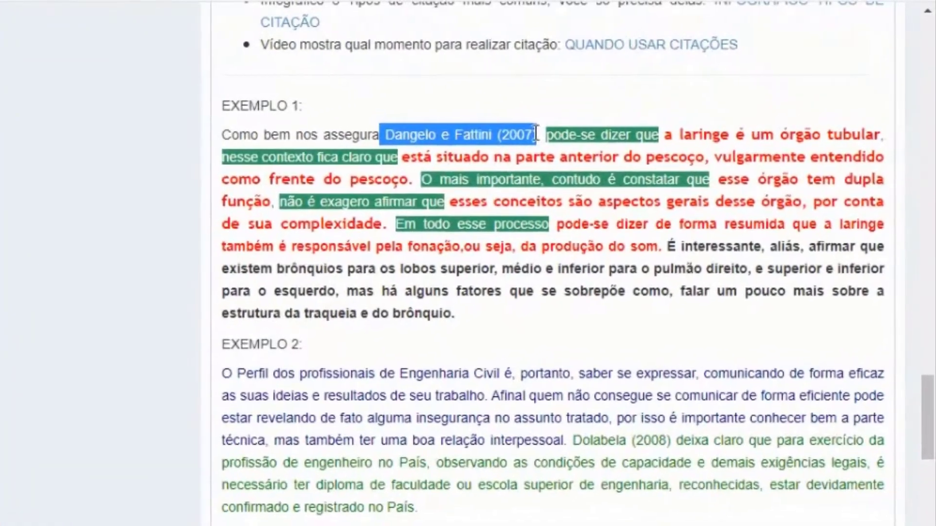
- Insert the copied authors-and-year citation right after "Pode-se" at the start of the block's paragraph
scroll(574, 163, down, 10)
scroll(412, 365, down, 2)
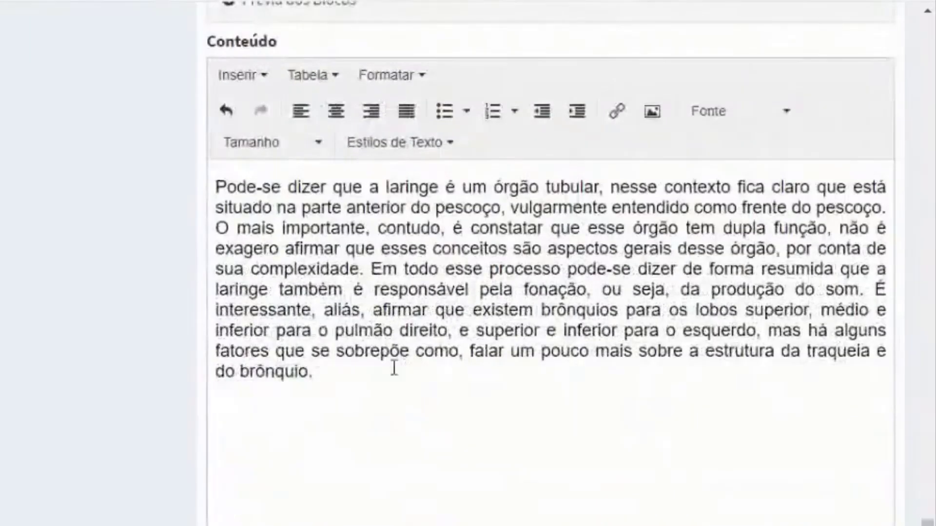
click(283, 184)
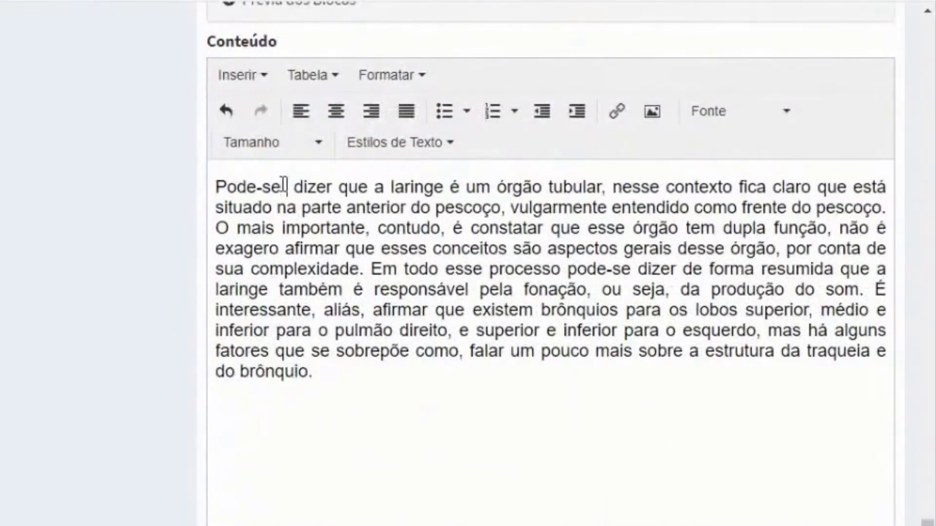
text(Dangelo e Fattini (2007))
- Recheck the block's score and writing rules against the paragraph containing the inserted citation
scroll(366, 247, up, 2)
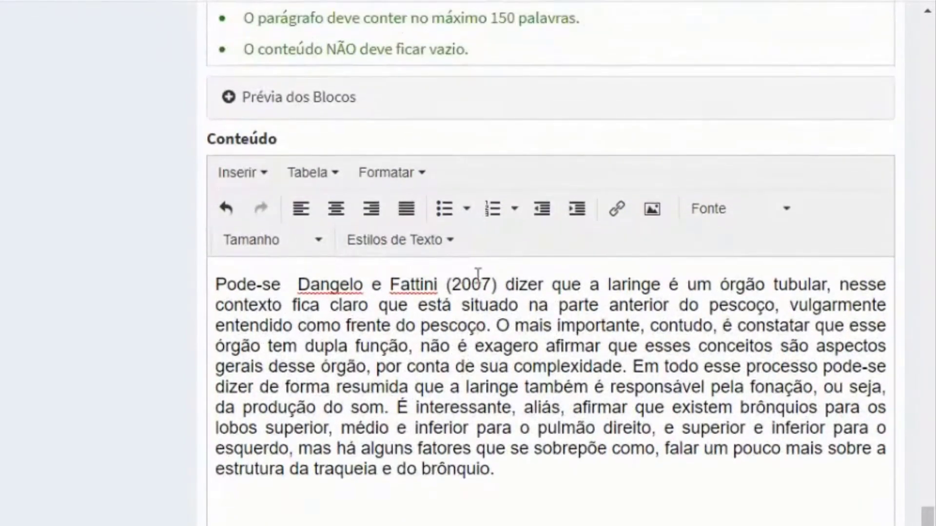
scroll(460, 326, up, 4)
scroll(523, 376, up, 5)
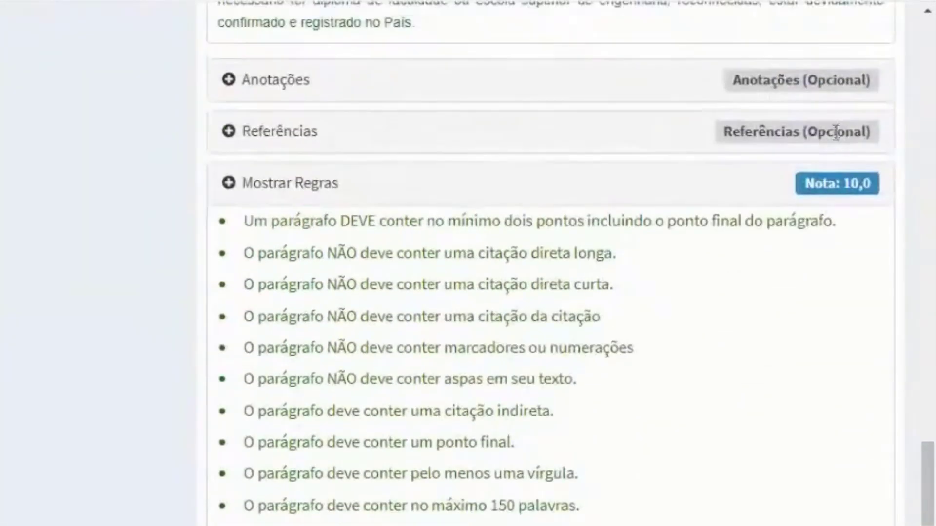
scroll(359, 399, down, 10)
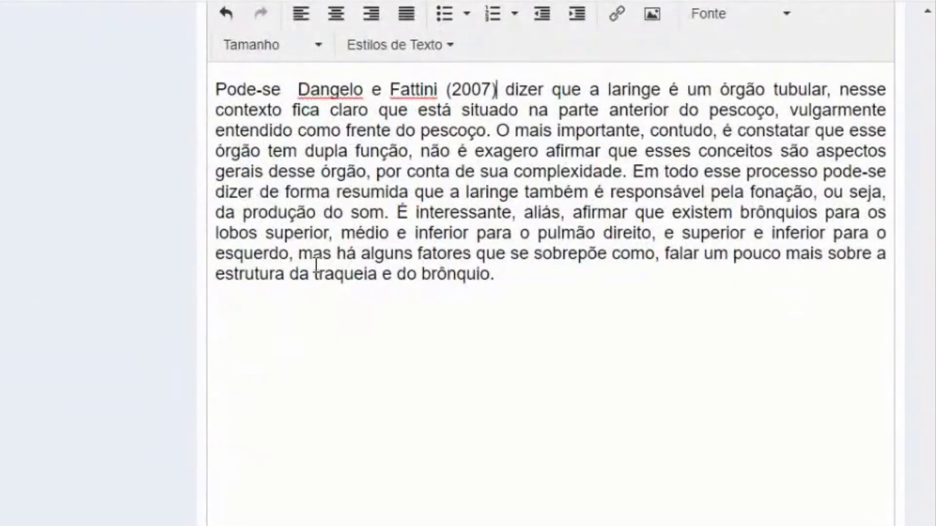
scroll(502, 188, up, 5)
scroll(502, 288, down, 5)
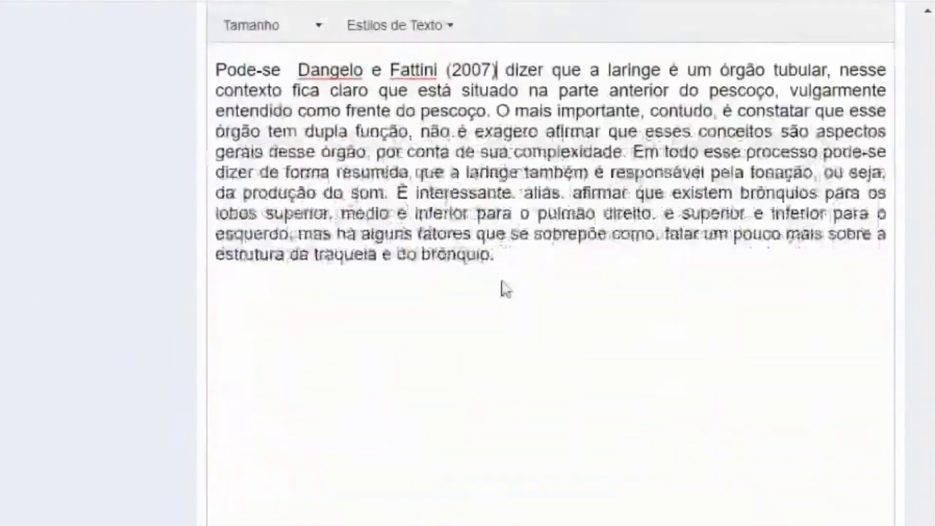
- Save the CITAÇÃO INDIRETA DE LIVRO block with its inserted citation and advance to the ARGUMENTAÇÃO SOBRE A CITAÇÃO block
scroll(497, 320, up, 12)
scroll(452, 305, up, 20)
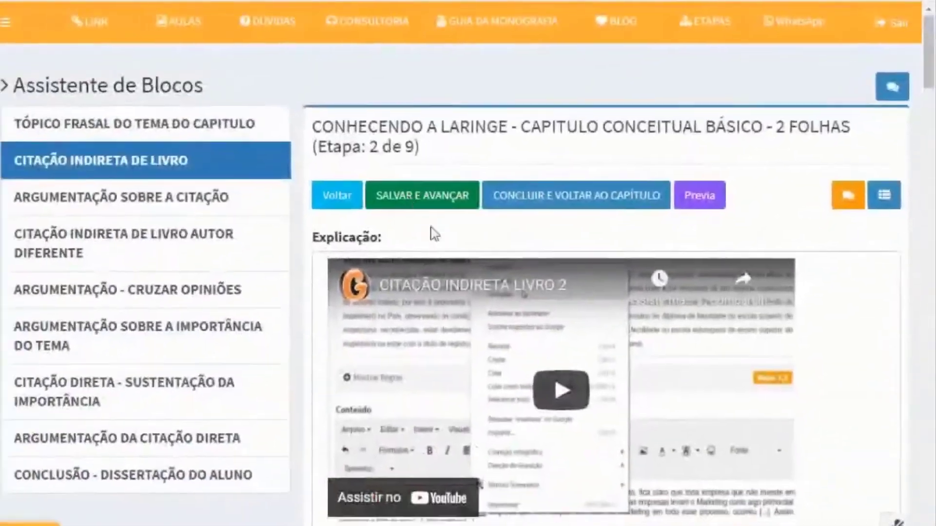
click(378, 193)
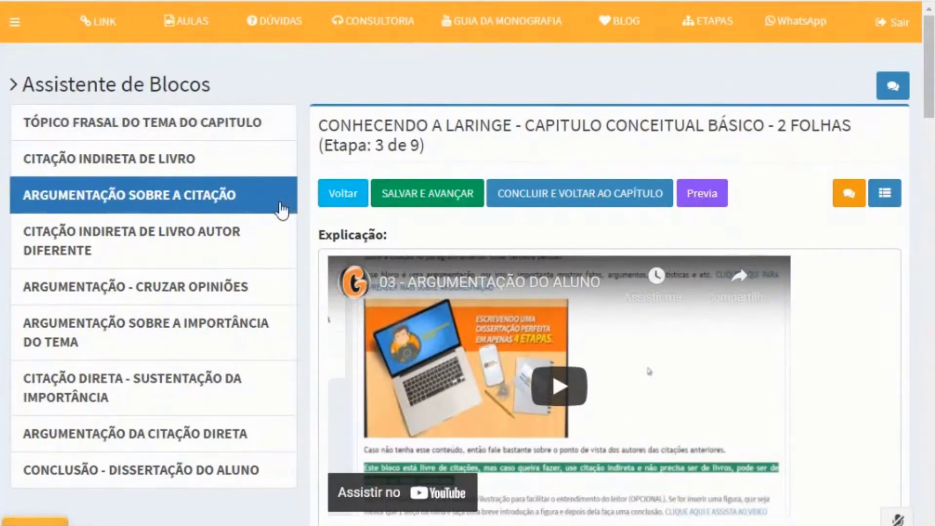
- Reopen the CITAÇÃO INDIRETA DE LIVRO block to check its saved paragraph, and advance again to ARGUMENTAÇÃO SOBRE A CITAÇÃO
click(83, 163)
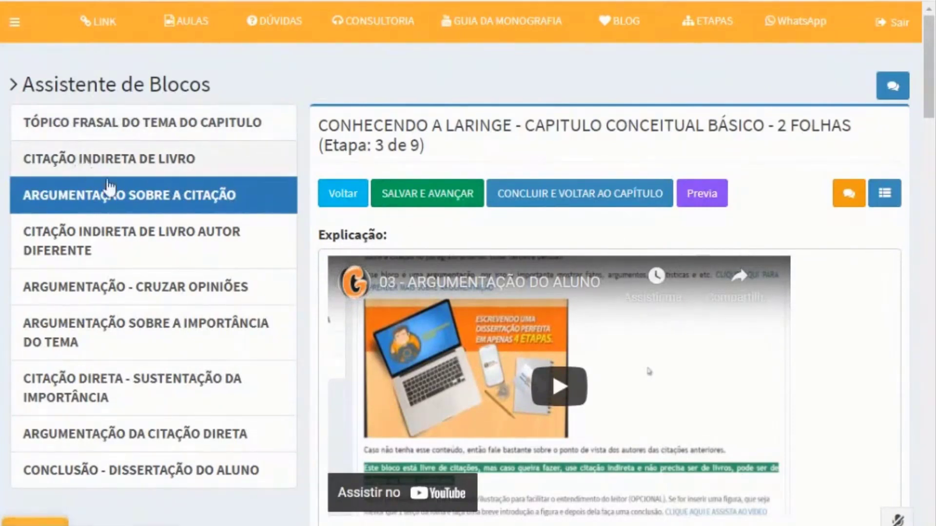
scroll(480, 253, down, 20)
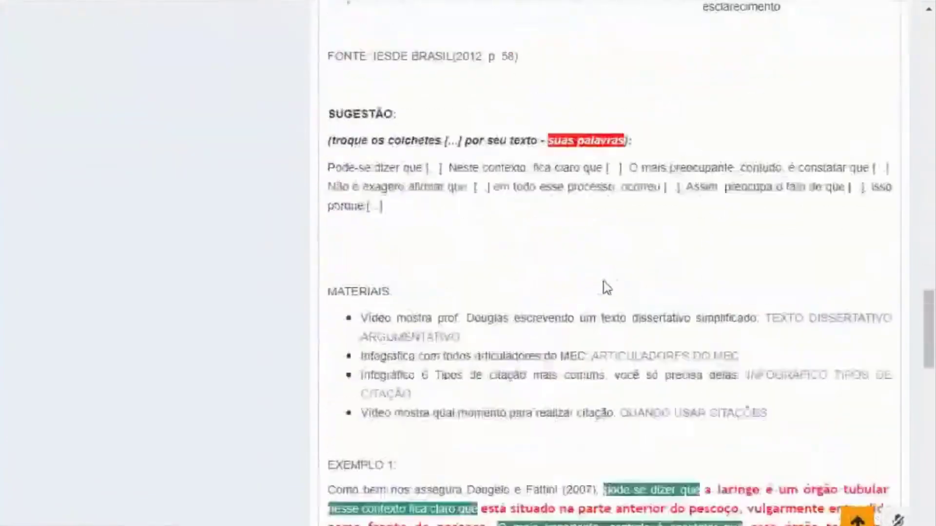
scroll(579, 330, down, 6)
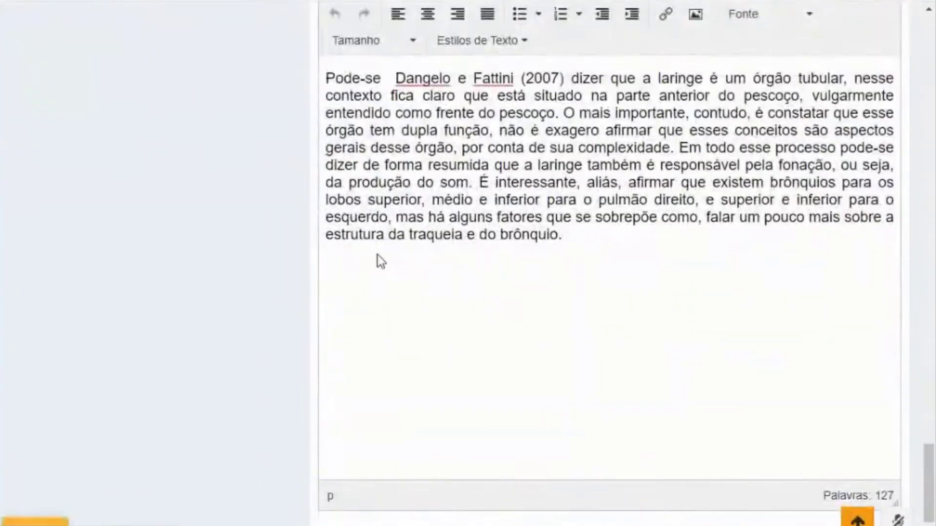
scroll(378, 255, up, 20)
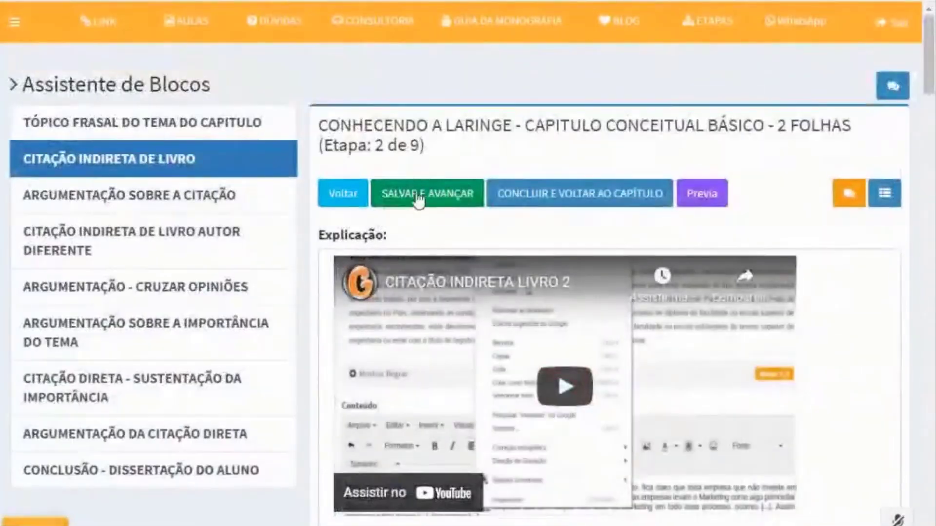
click(418, 200)
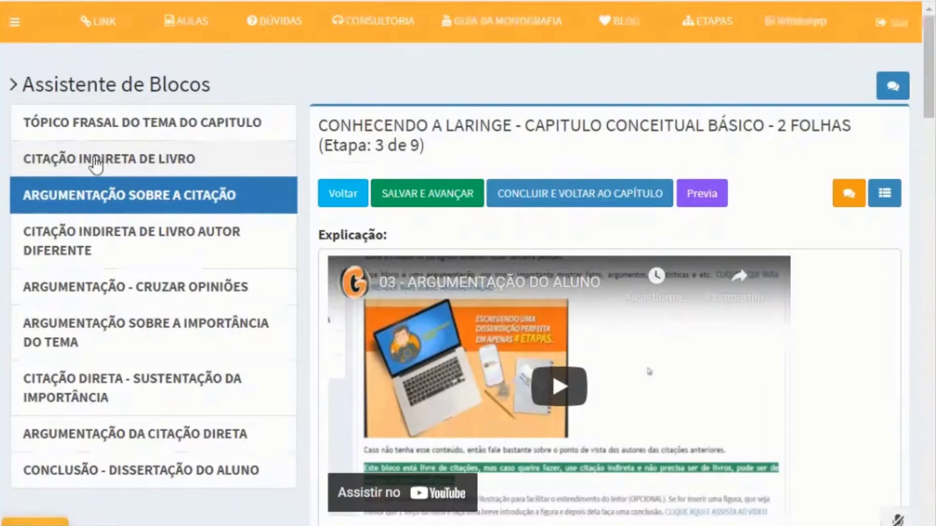
- Enter the filler text "D CH BXCBIHX IBIHB" in the ARGUMENTAÇÃO SOBRE A CITAÇÃO block's content and delete it
scroll(545, 346, down, 1)
scroll(545, 346, down, 15)
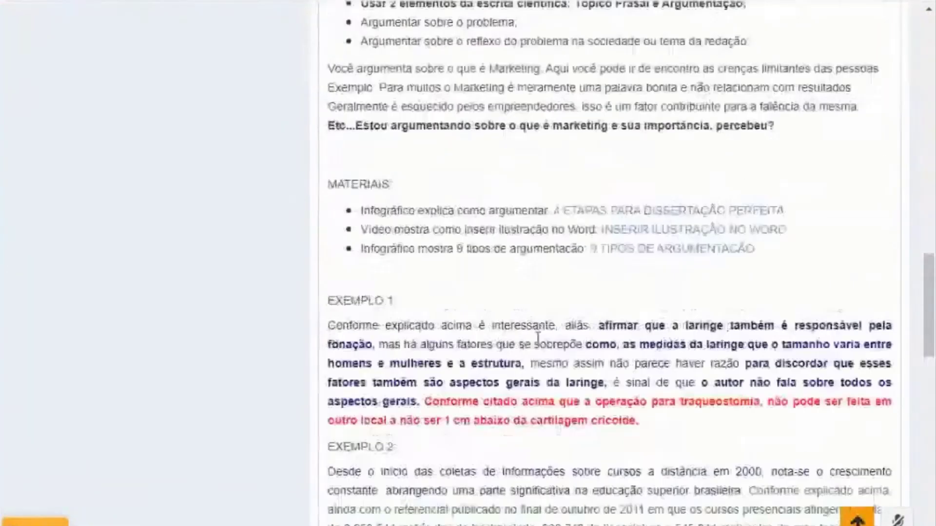
click(528, 333)
scroll(530, 332, up, 8)
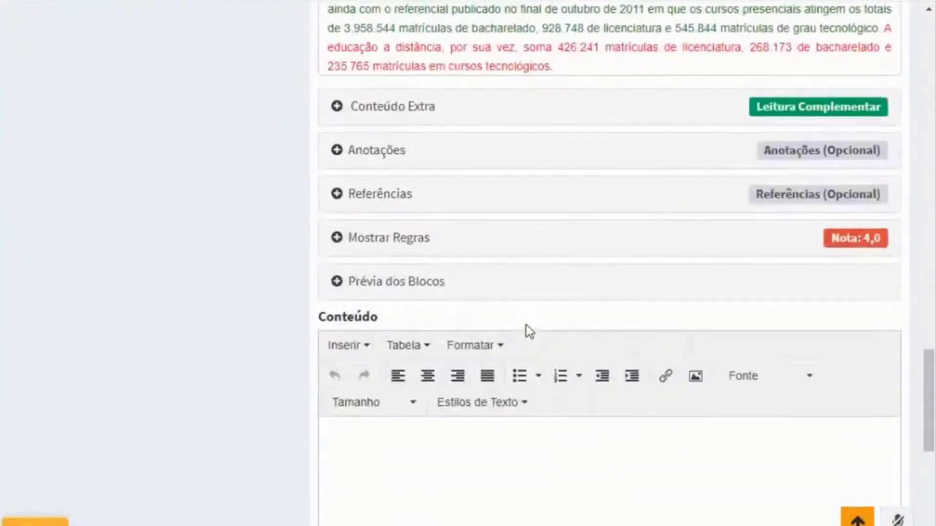
text(D CH  BXCBIHX IBIHB)
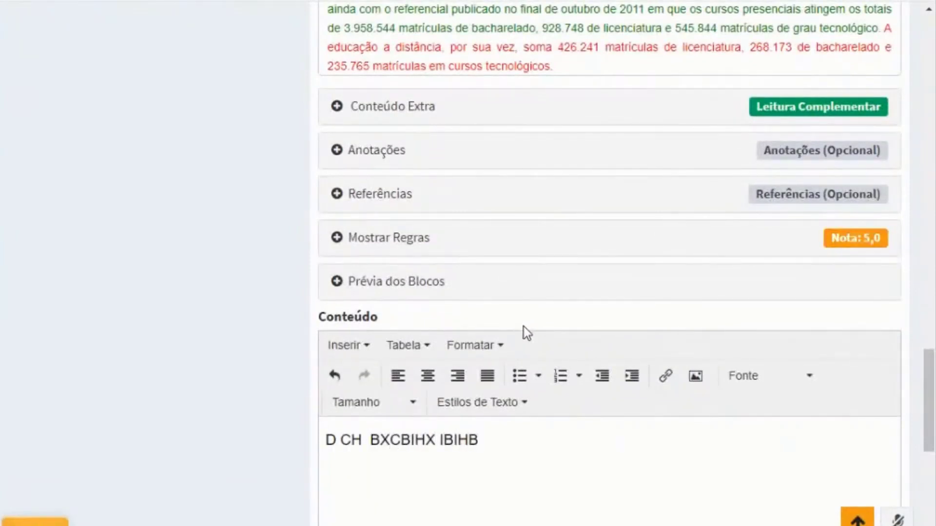
triple_click(420, 427)
key(BackSpace)
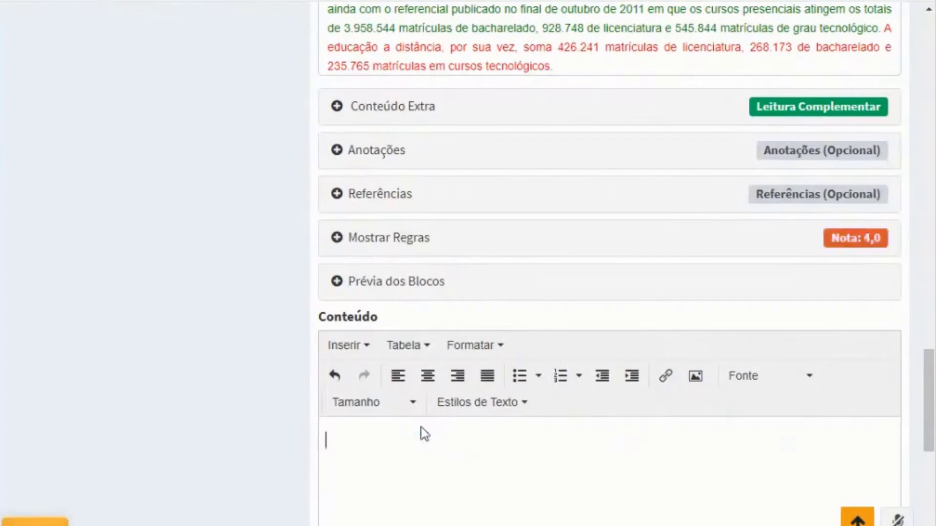
- Switch to the Word document to view the paragraph following the transferred one, and return to the block's empty content in Monografis
click(183, 480)
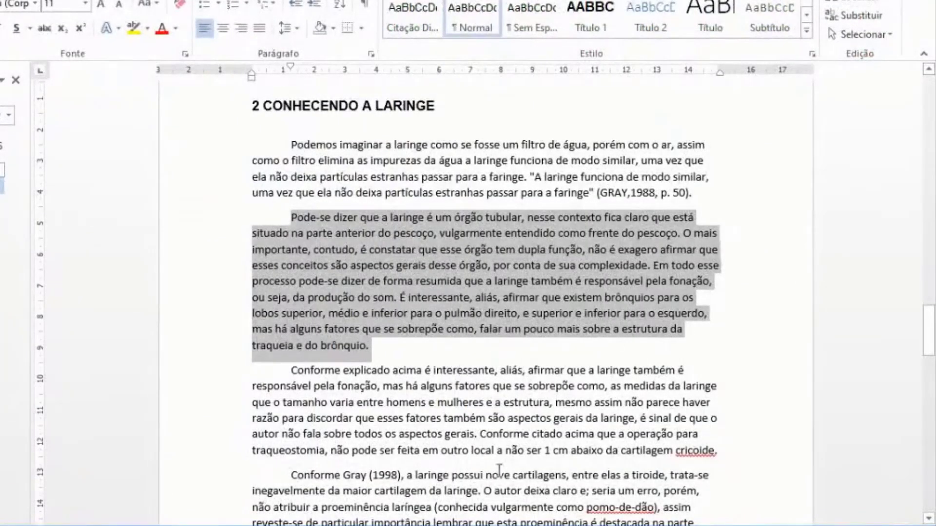
key(alt+Tab)
scroll(353, 462, down, 3)
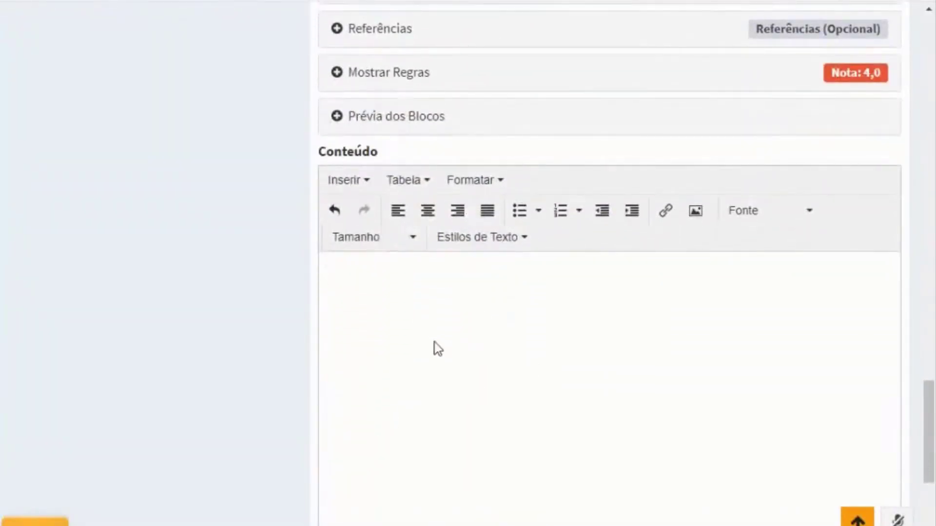
- Conclude the ARGUMENTAÇÃO SOBRE A CITAÇÃO block with its content left empty and return to the chapter CONHECENDO A LARINGE
scroll(438, 349, up, 15)
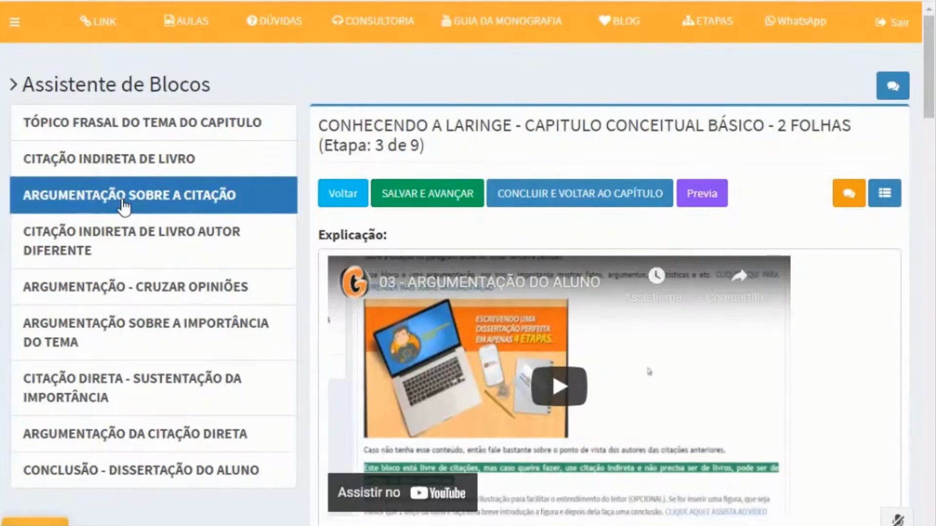
scroll(595, 130, down, 15)
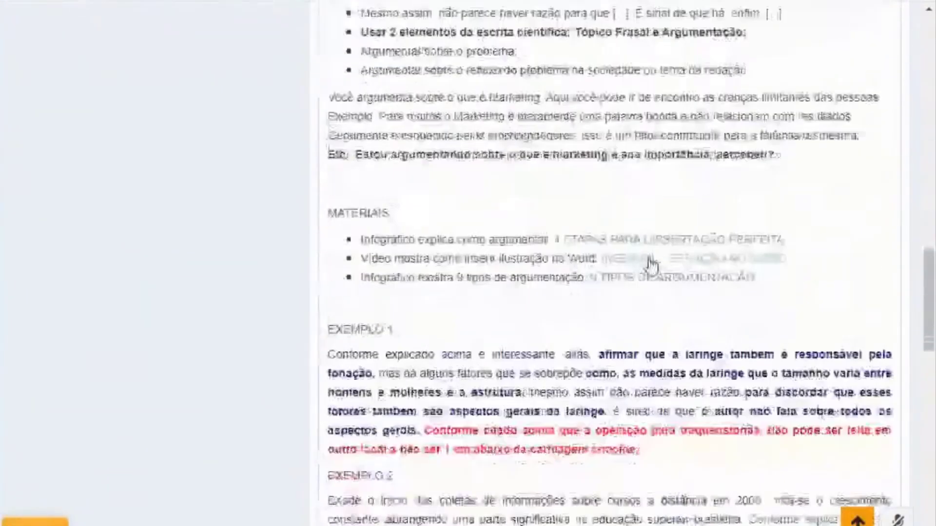
scroll(433, 279, up, 20)
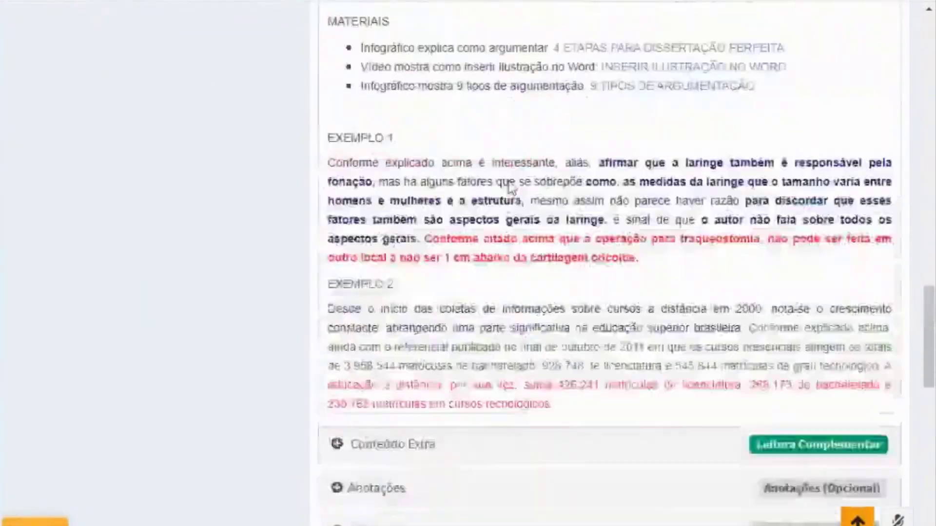
scroll(433, 278, up, 10)
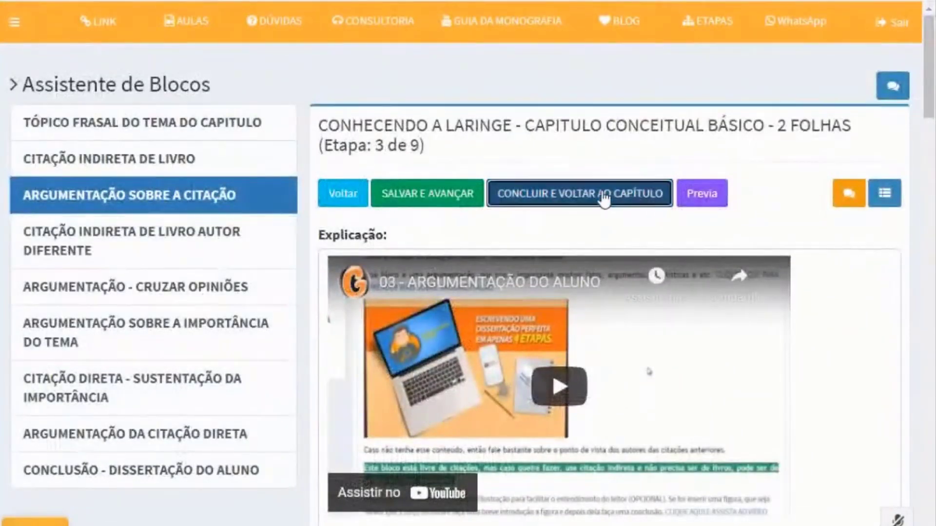
click(604, 195)
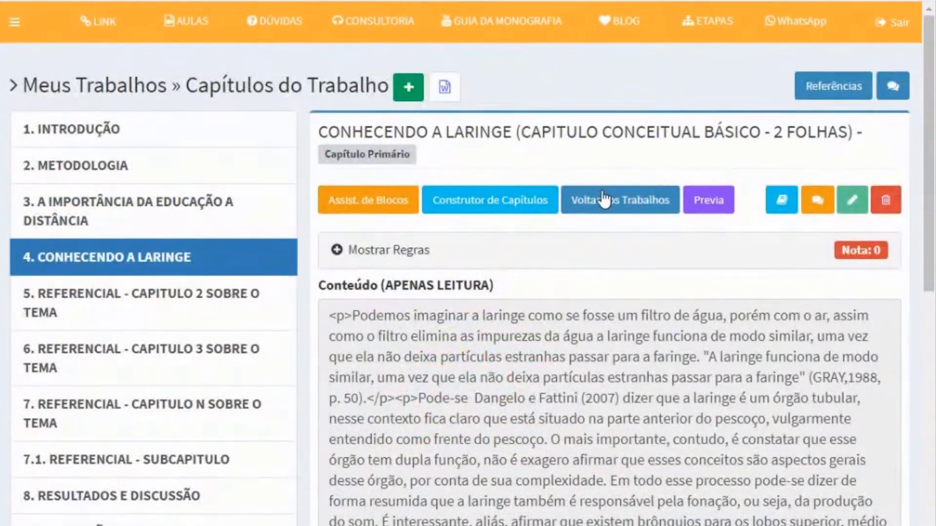
- Review the read-only content of the chapter CONHECENDO A LARINGE assembled from its first two blocks
scroll(604, 200, down, 3)
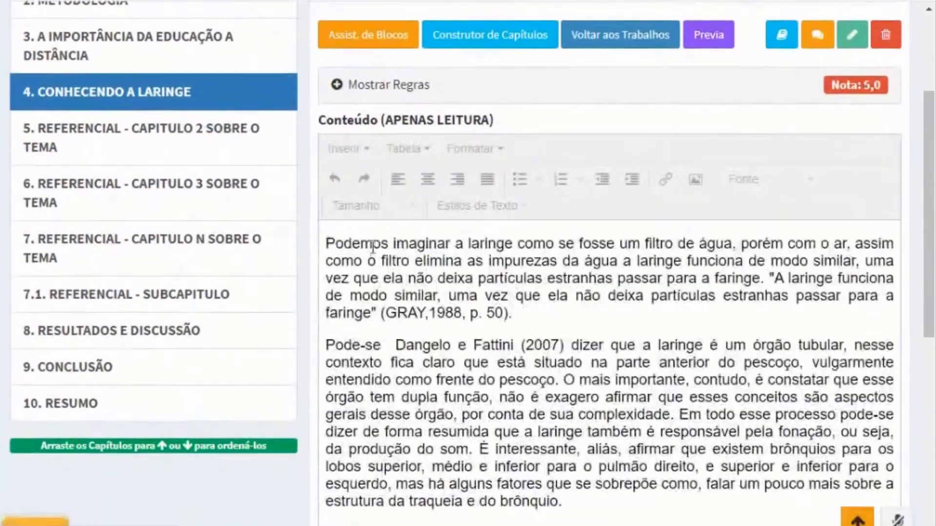
scroll(373, 247, down, 3)
scroll(373, 248, up, 6)
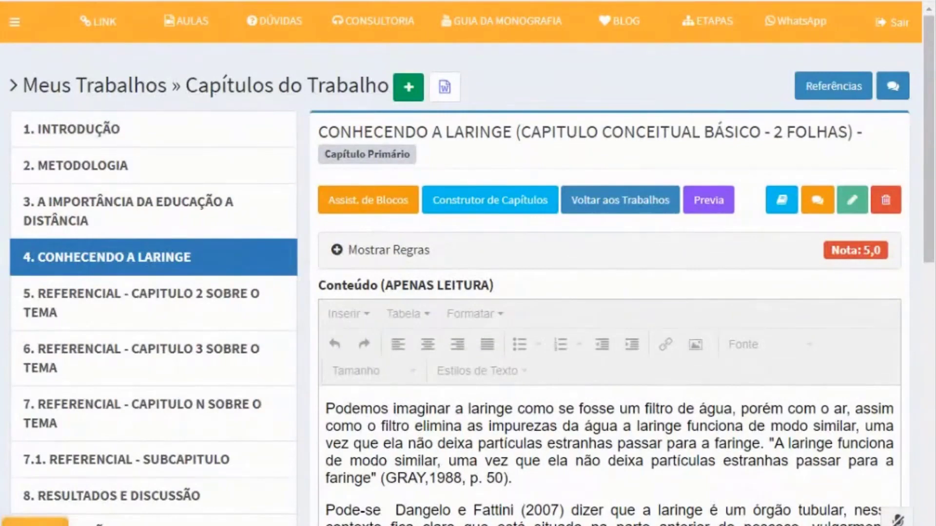
mouse_move(271, 525)
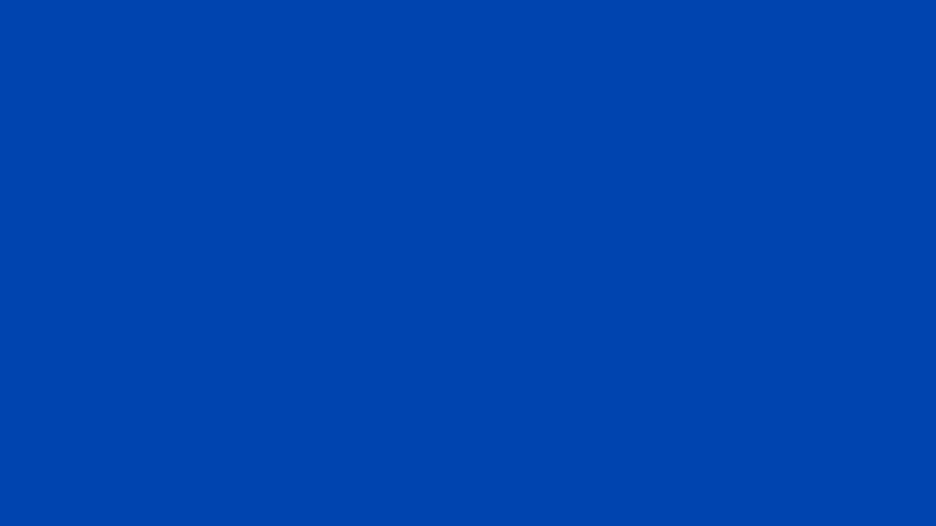